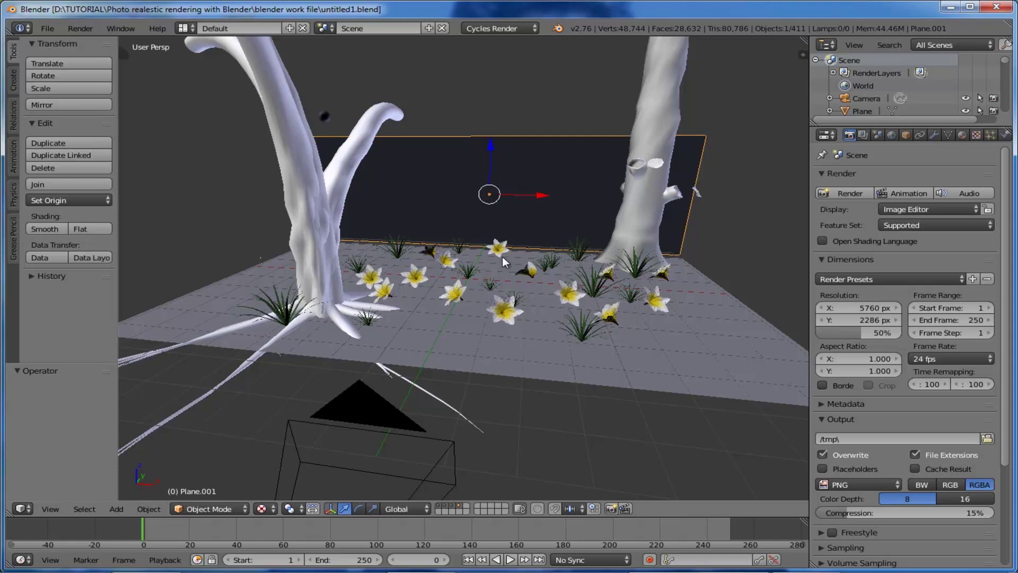
# - Select the right tree trunk and enable Use Nodes on its BroadleafBark material
pyautogui.rightClick(653, 127)
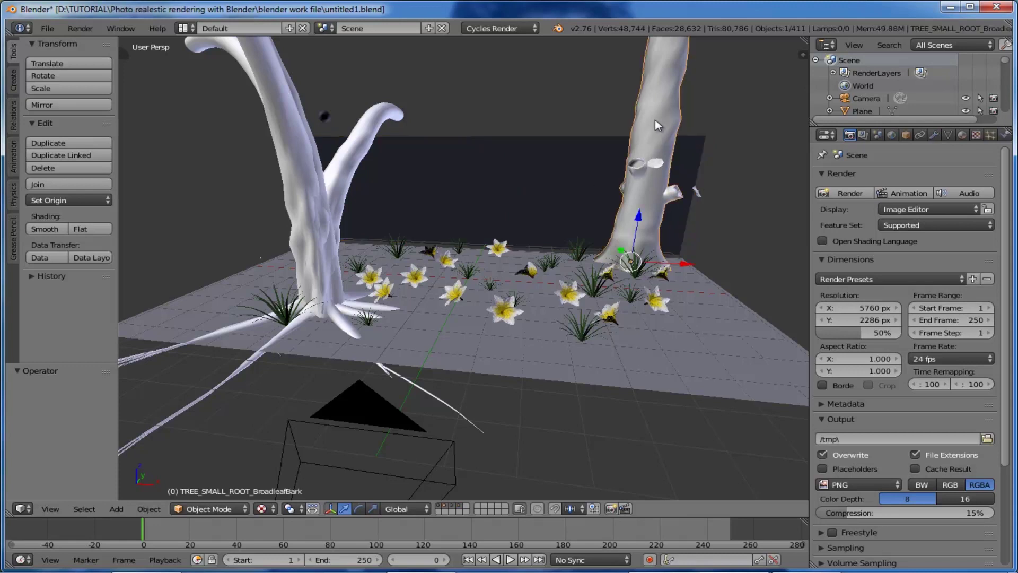
pyautogui.click(964, 134)
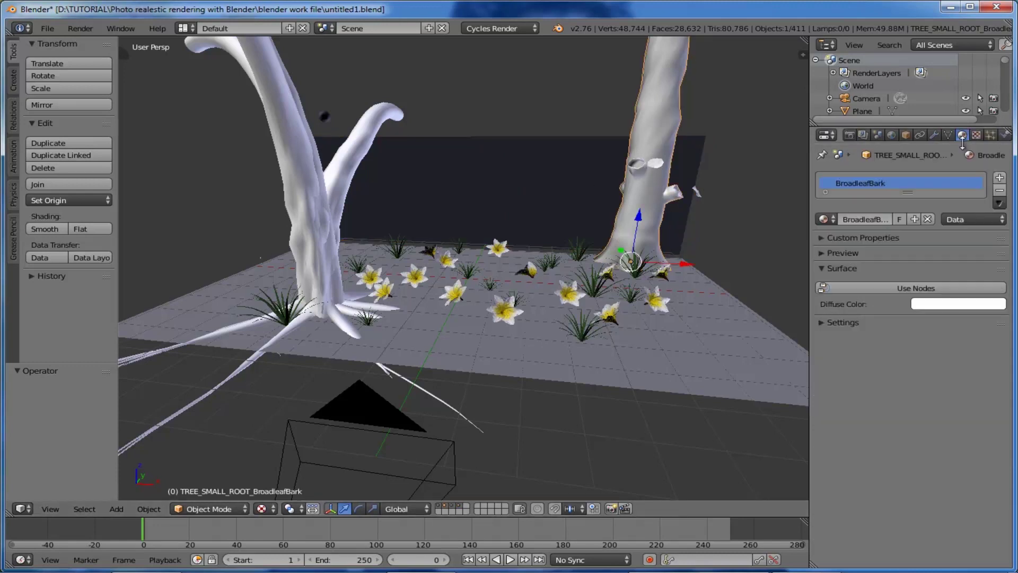
pyautogui.click(910, 286)
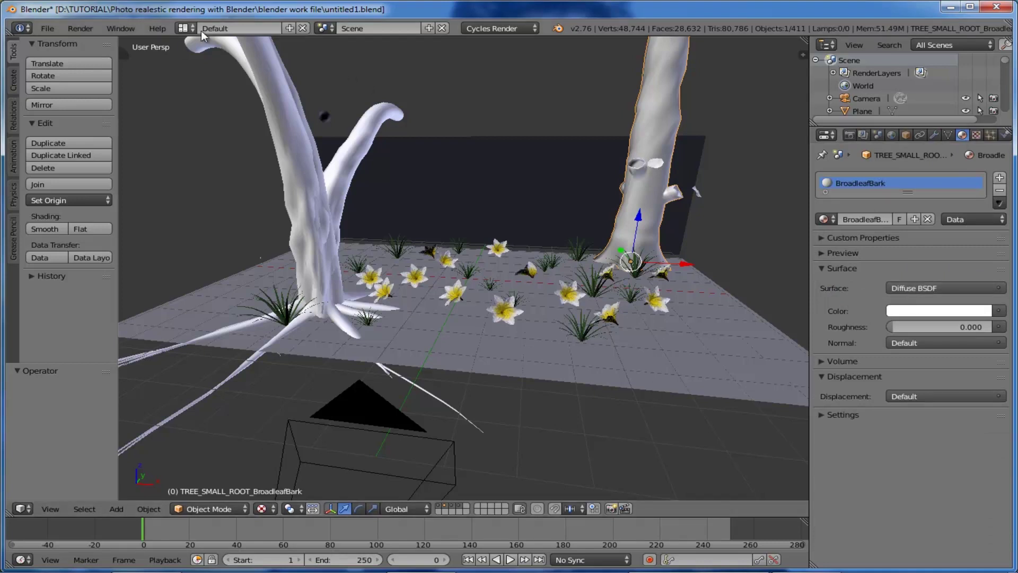
pyautogui.click(186, 28)
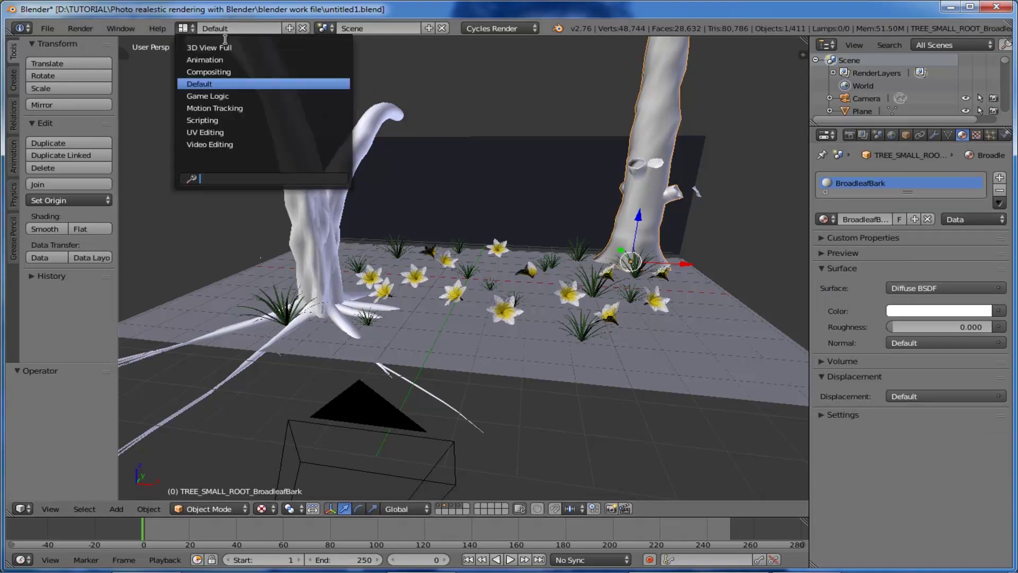
# - In the Compositing layout, add an Image Texture with BroadleafBark.jpg feeding the Diffuse BSDF colour
pyautogui.click(229, 73)
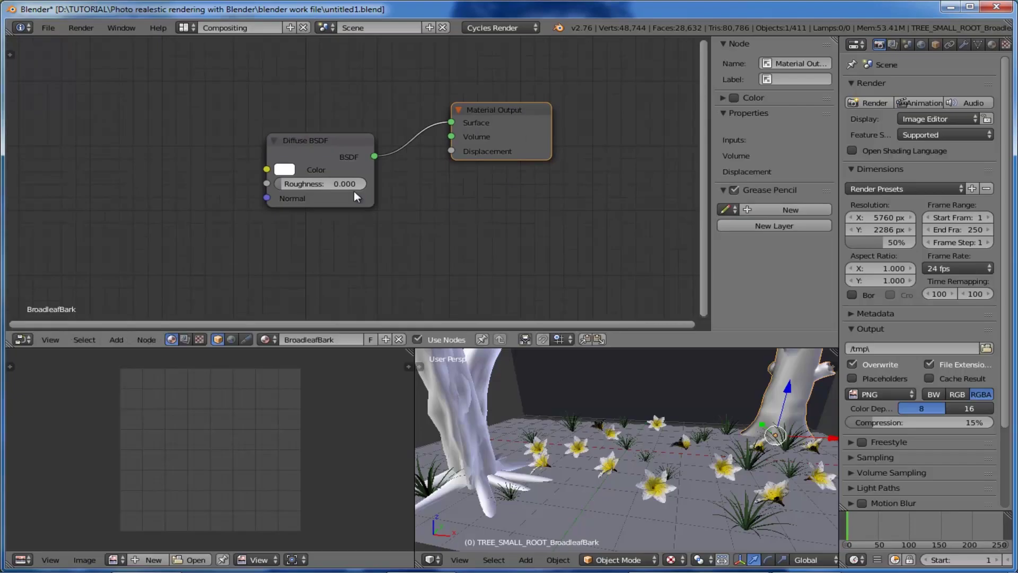
pyautogui.moveTo(372, 136); pyautogui.dragTo(374, 128)
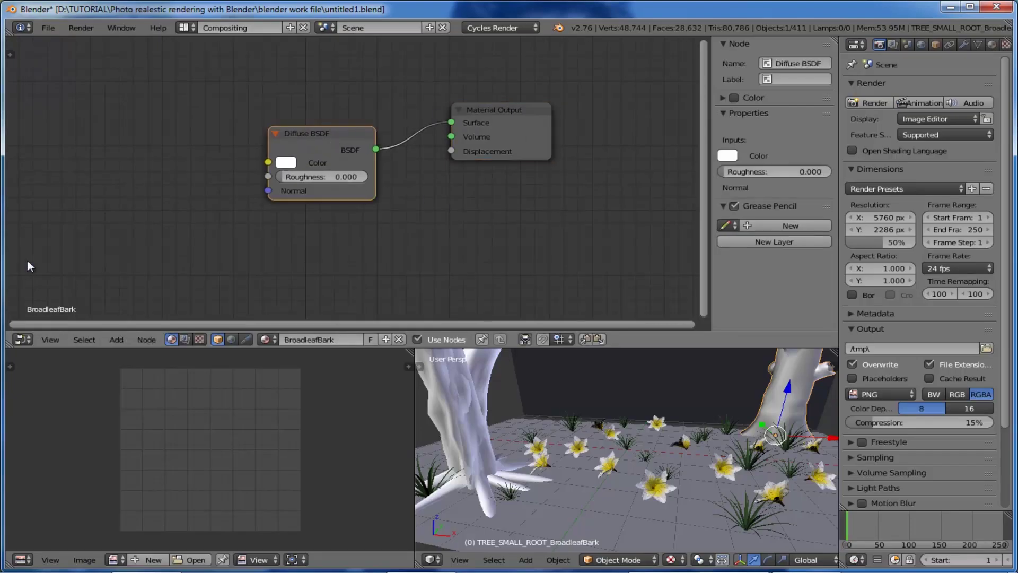
pyautogui.hotkey('shift', 'a')
pyautogui.click(95, 254)
pyautogui.write('image')
pyautogui.press('Return')
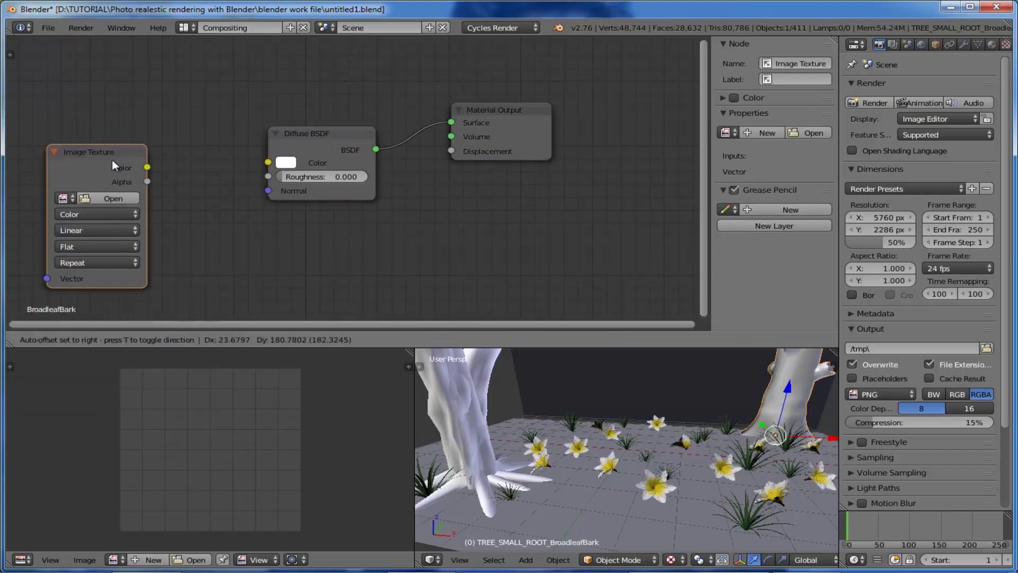
pyautogui.moveTo(163, 146); pyautogui.dragTo(267, 162)
pyautogui.moveTo(322, 135); pyautogui.dragTo(345, 86)
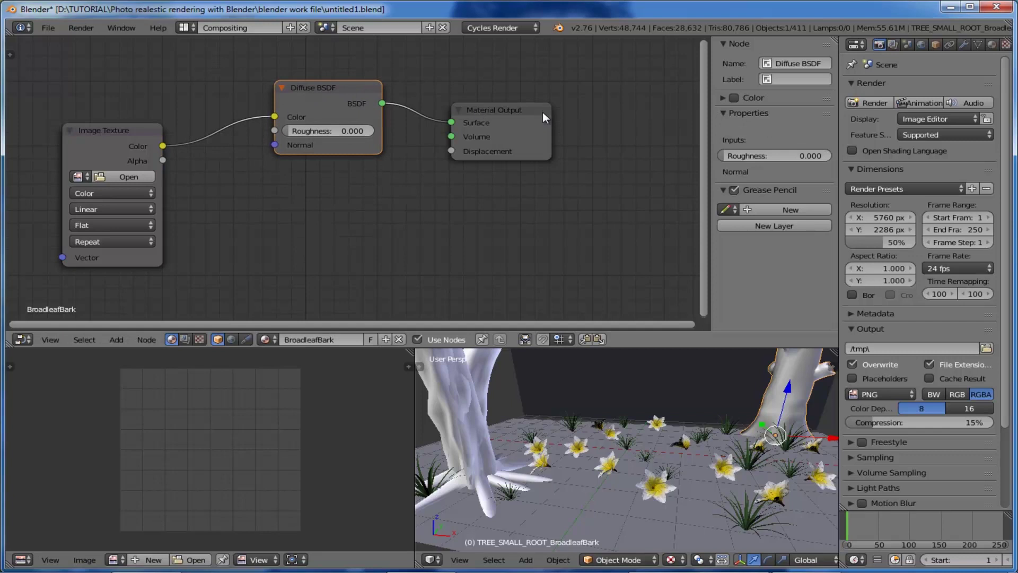
pyautogui.moveTo(542, 113); pyautogui.dragTo(573, 101)
pyautogui.moveTo(155, 152); pyautogui.dragTo(168, 113)
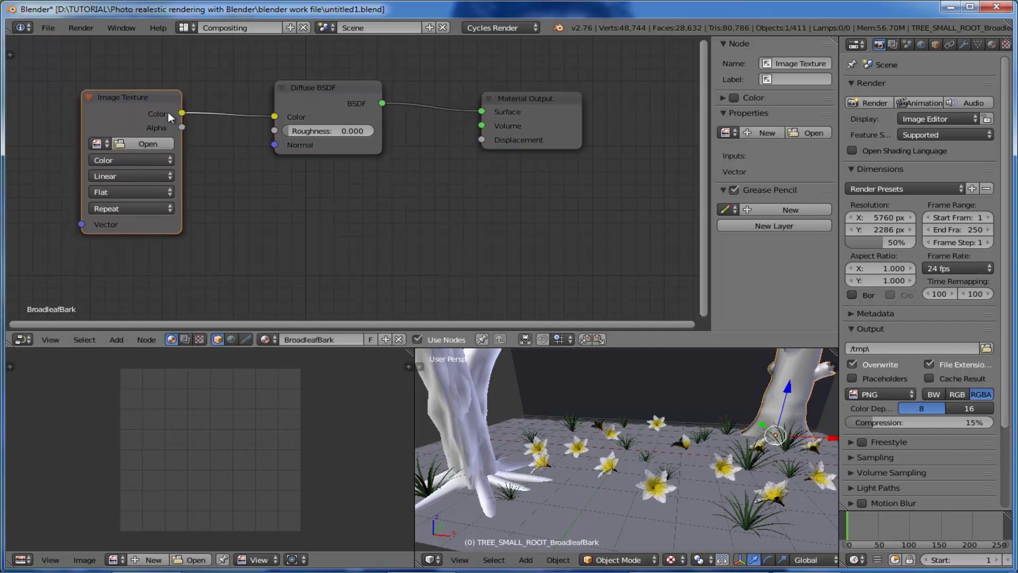
pyautogui.click(139, 142)
pyautogui.click(228, 105)
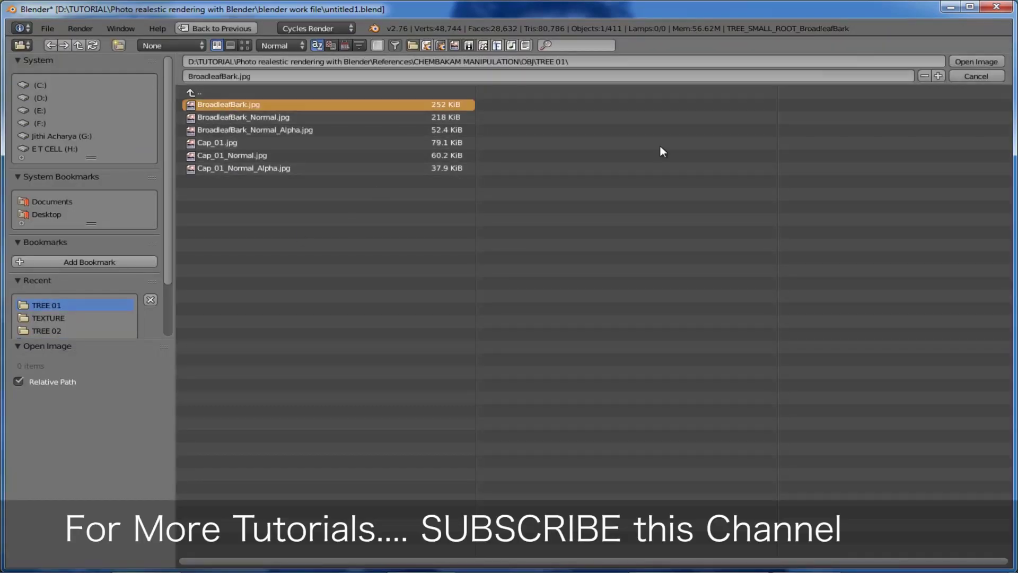
pyautogui.click(966, 58)
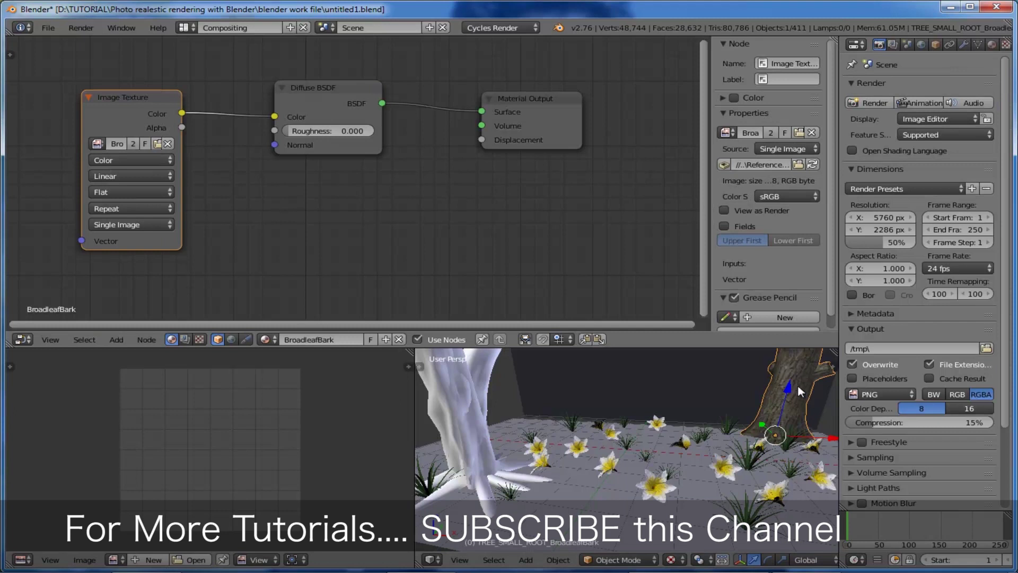
# - Duplicate the texture node, load BroadleafBark_Normal_Alpha.jpg into it and wire it to Displacement
pyautogui.moveTo(804, 409); pyautogui.dragTo(733, 417, button='middle')
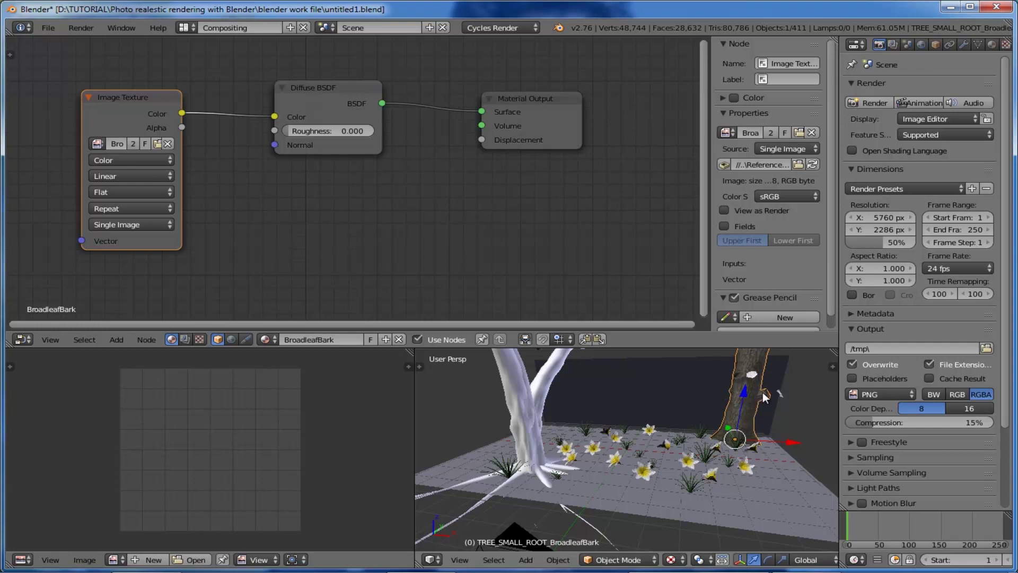
pyautogui.scroll(2, 765, 395)
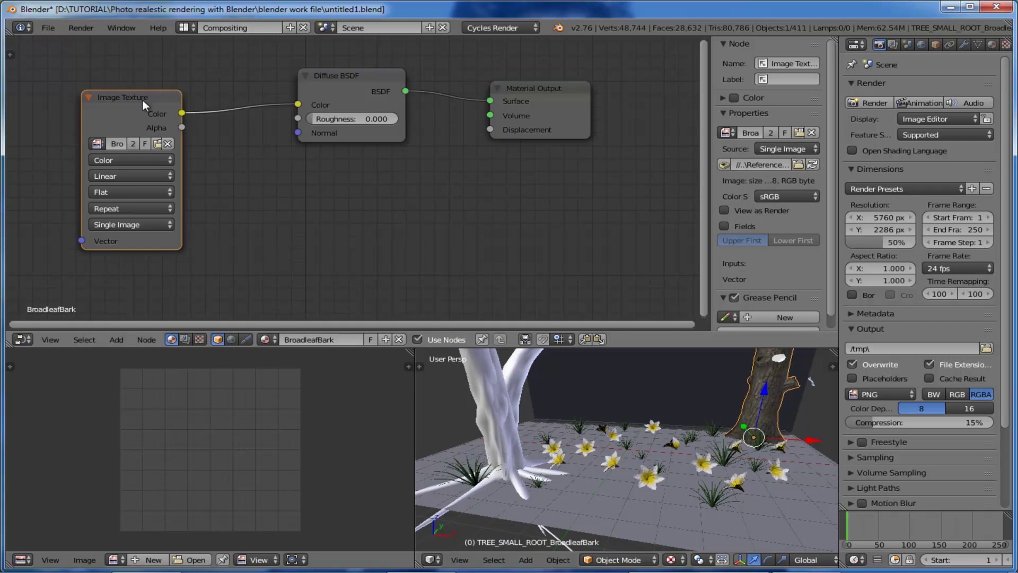
pyautogui.hotkey('shift', 'd')
pyautogui.click(402, 177)
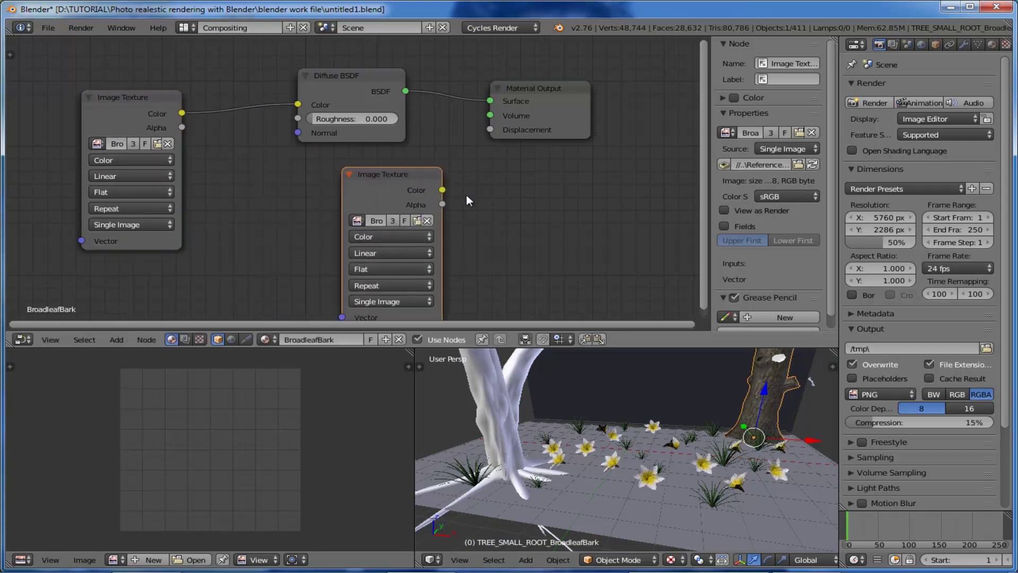
pyautogui.hotkey('ctrl', 'z')
pyautogui.hotkey('ctrl', 'z')
pyautogui.click(408, 219)
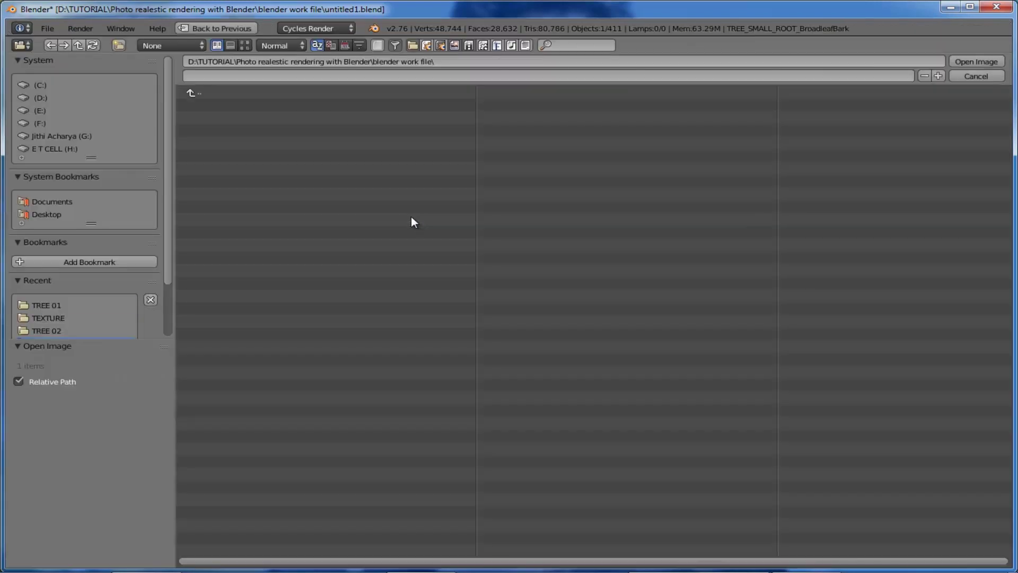
pyautogui.click(275, 128)
pyautogui.click(977, 62)
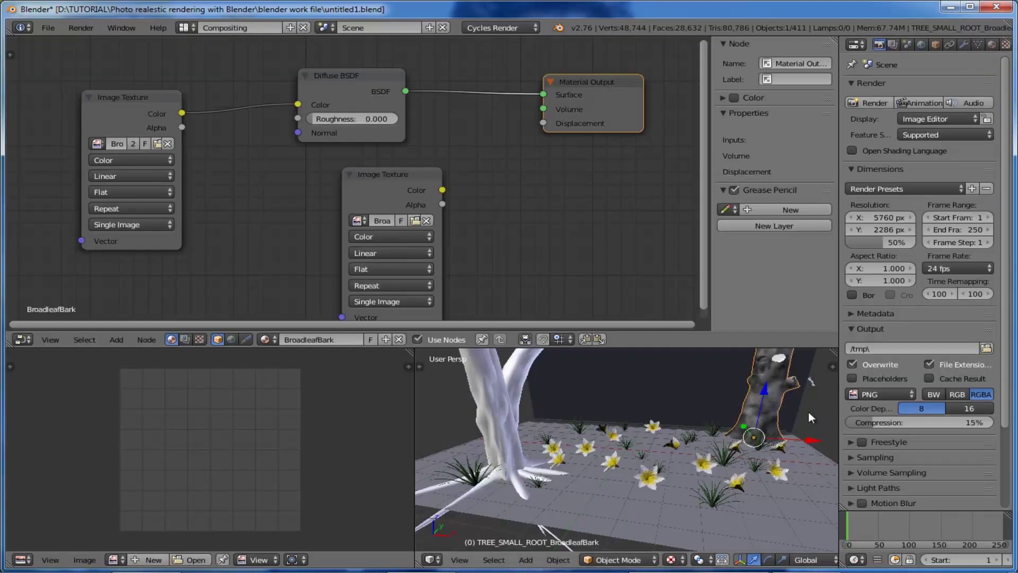
pyautogui.scroll(2, 795, 413)
pyautogui.scroll(-2, 802, 403)
pyautogui.moveTo(442, 190); pyautogui.dragTo(543, 123)
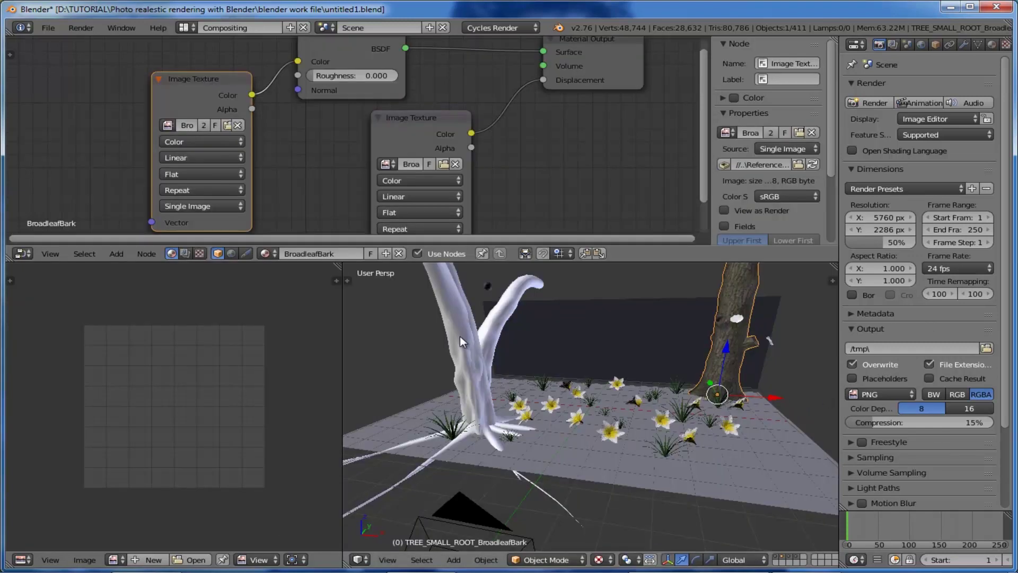
pyautogui.rightClick(460, 336)
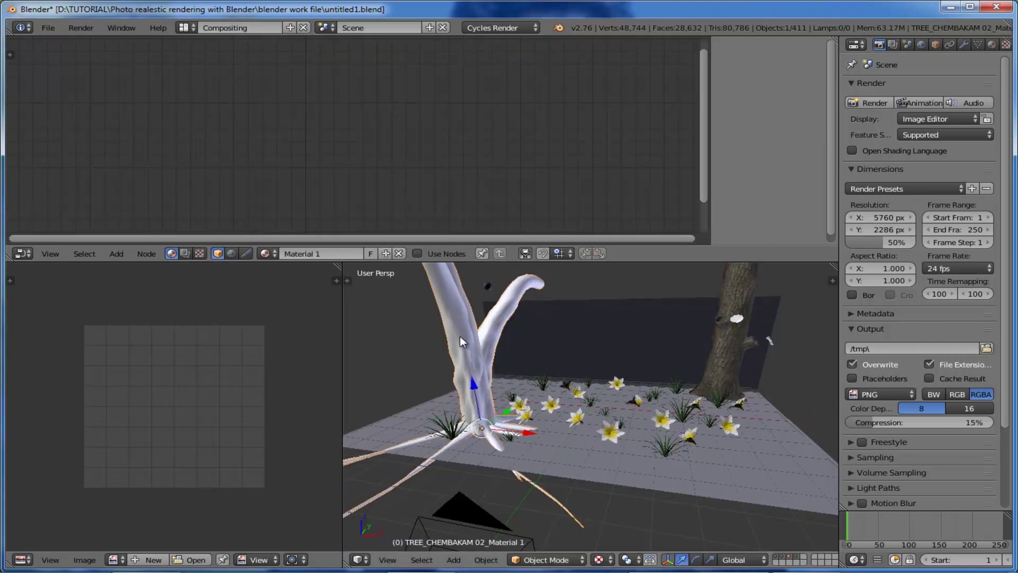
# - Enable nodes on the left tree's Material 1 and feed BroadleafBark.jpg into its Diffuse colour
pyautogui.click(992, 44)
pyautogui.click(927, 198)
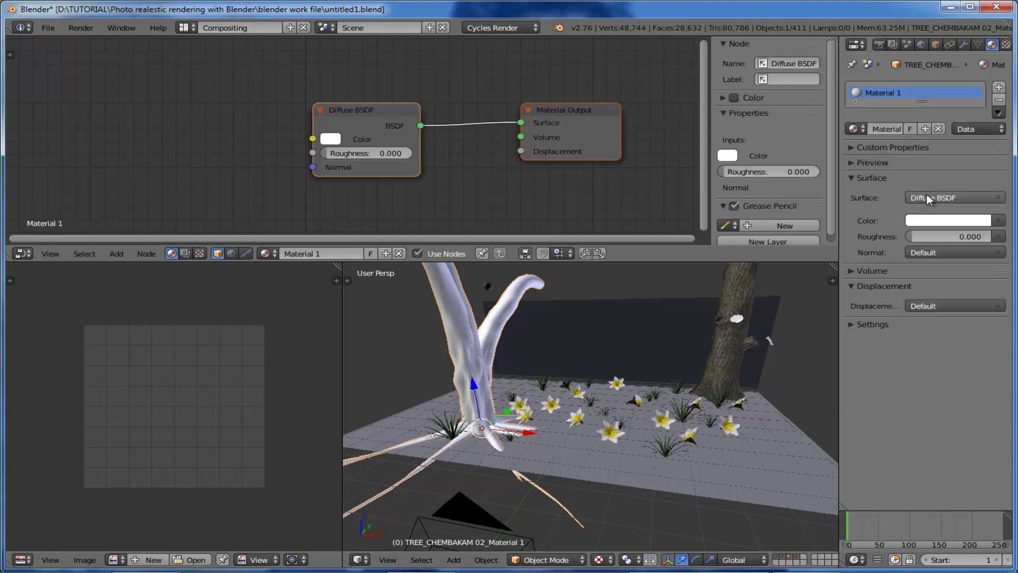
pyautogui.hotkey('shift', 'a')
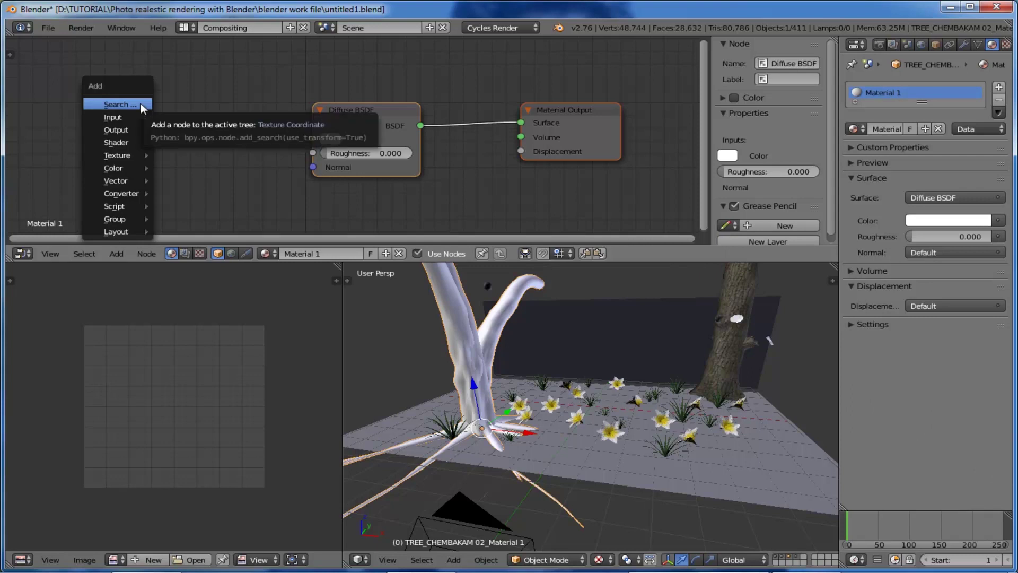
pyautogui.click(142, 105)
pyautogui.click(173, 126)
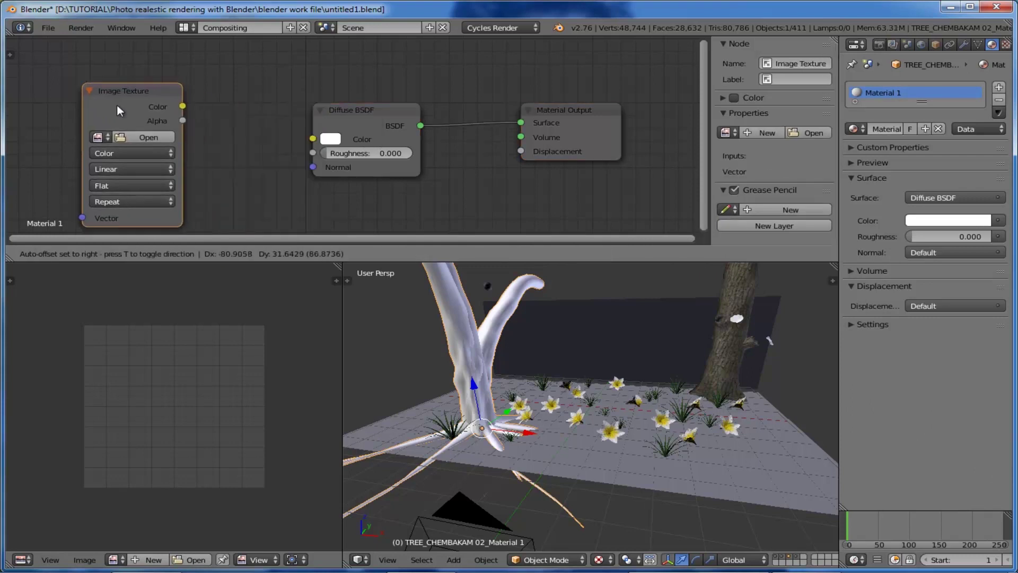
pyautogui.click(119, 111)
pyautogui.moveTo(182, 106); pyautogui.dragTo(308, 140)
pyautogui.click(144, 138)
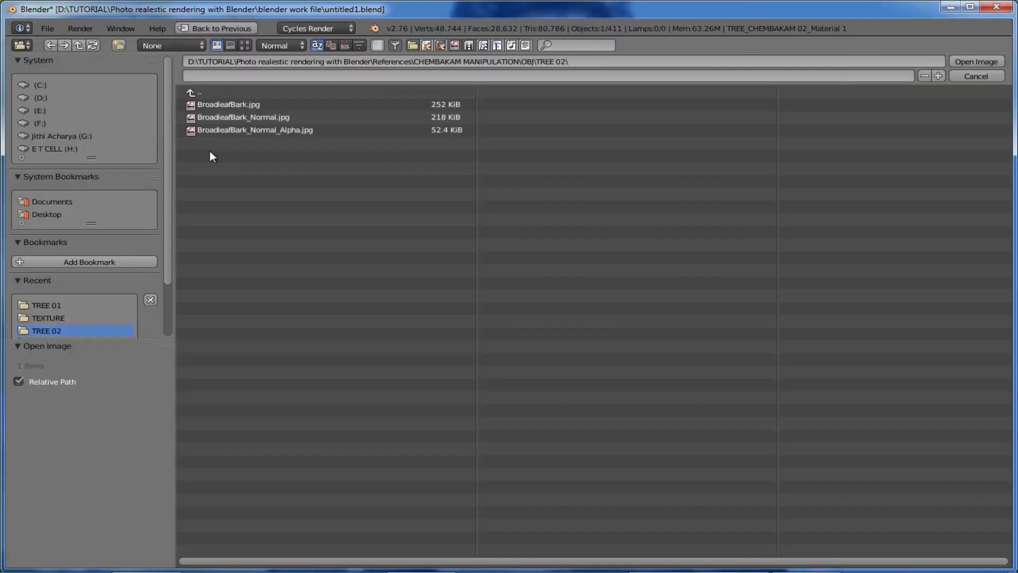
pyautogui.click(239, 105)
pyautogui.click(958, 60)
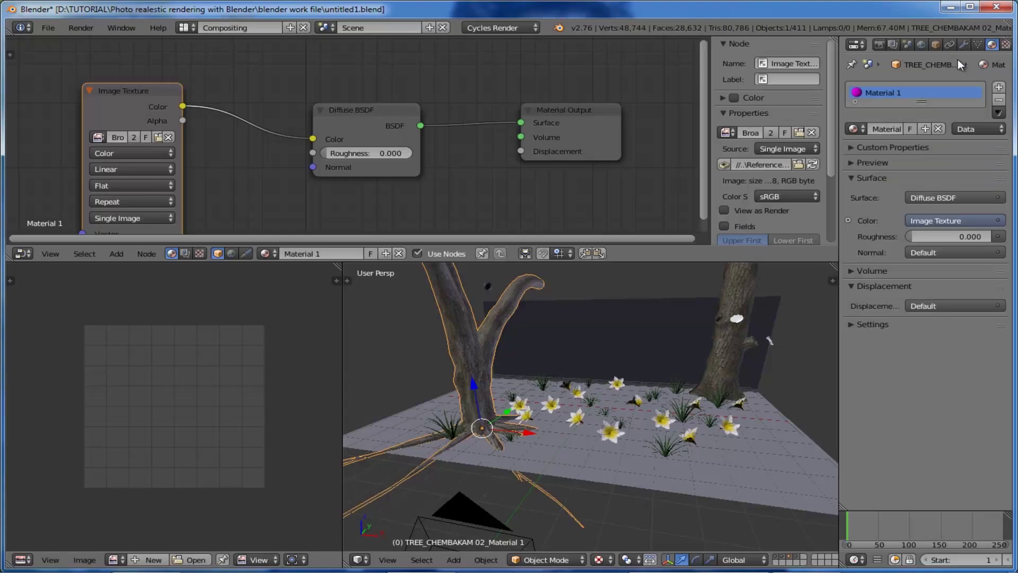
# - Duplicate the texture with BroadleafBark_Normal_Alpha.jpg from TREE 02 and connect it to Displacement
pyautogui.moveTo(366, 110); pyautogui.dragTo(366, 99)
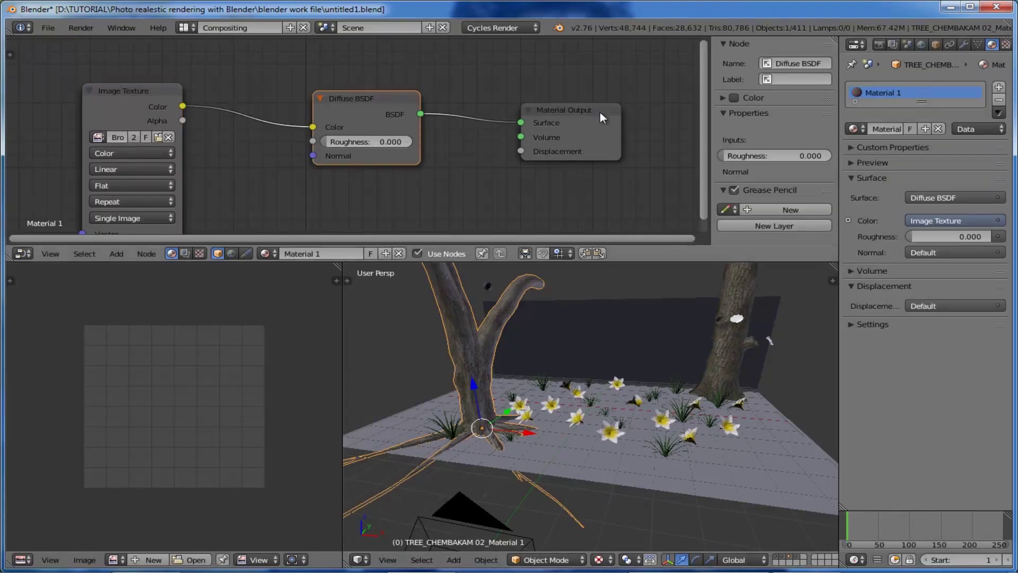
pyautogui.moveTo(599, 113); pyautogui.dragTo(612, 88)
pyautogui.moveTo(391, 98); pyautogui.dragTo(418, 79)
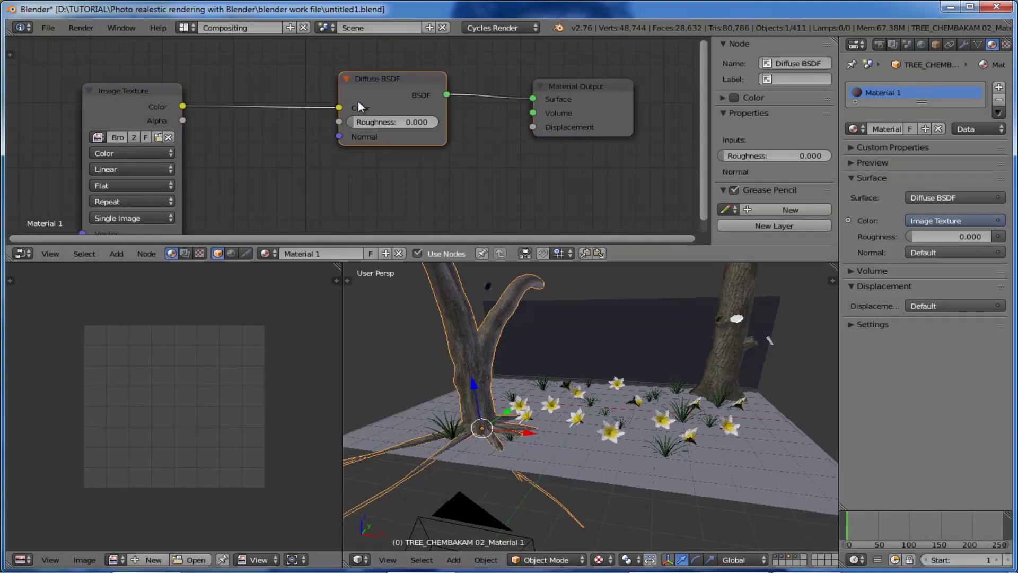
pyautogui.moveTo(153, 91); pyautogui.dragTo(144, 68)
pyautogui.hotkey('shift', 'd')
pyautogui.click(378, 203)
pyautogui.click(394, 250)
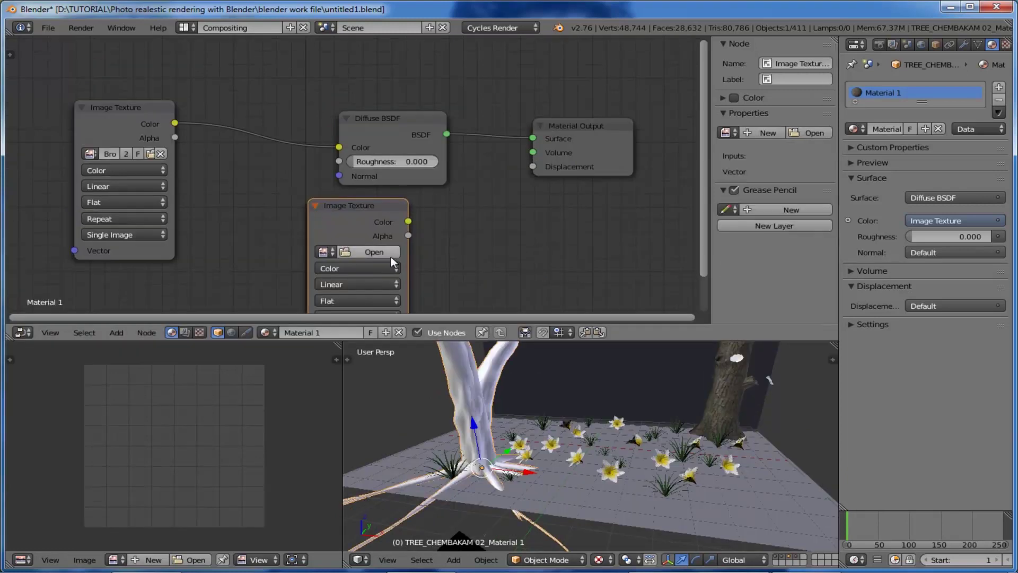
pyautogui.click(377, 250)
pyautogui.click(47, 305)
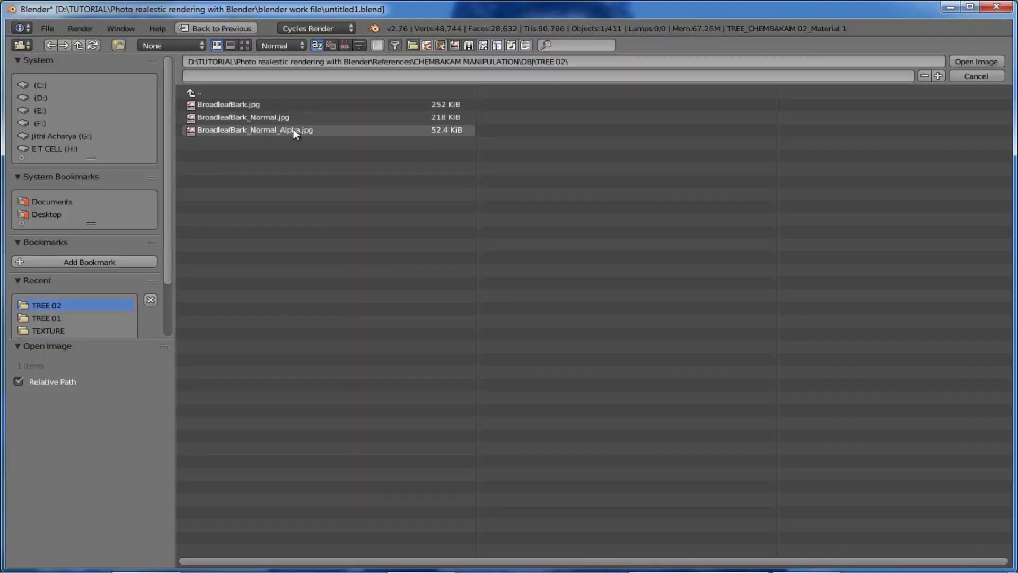
pyautogui.click(385, 130)
pyautogui.click(965, 62)
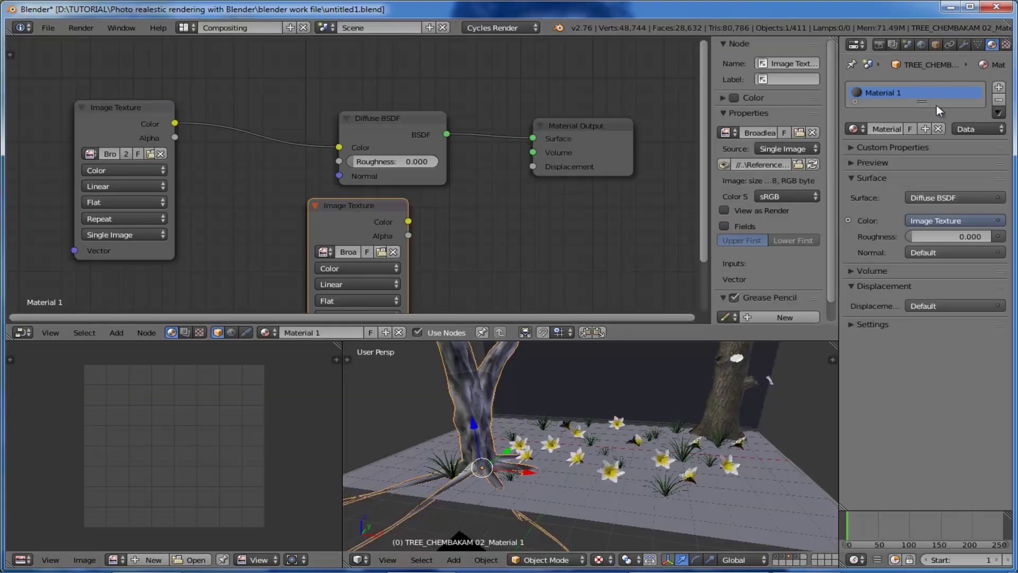
pyautogui.moveTo(409, 221); pyautogui.dragTo(531, 168)
pyautogui.click(161, 103)
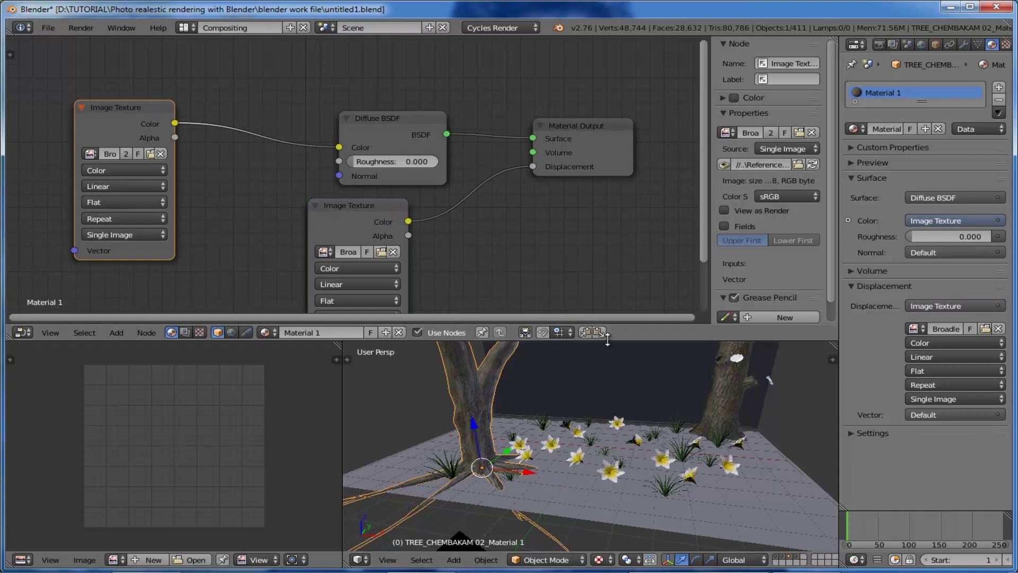
pyautogui.moveTo(607, 338); pyautogui.dragTo(607, 302)
pyautogui.rightClick(636, 493)
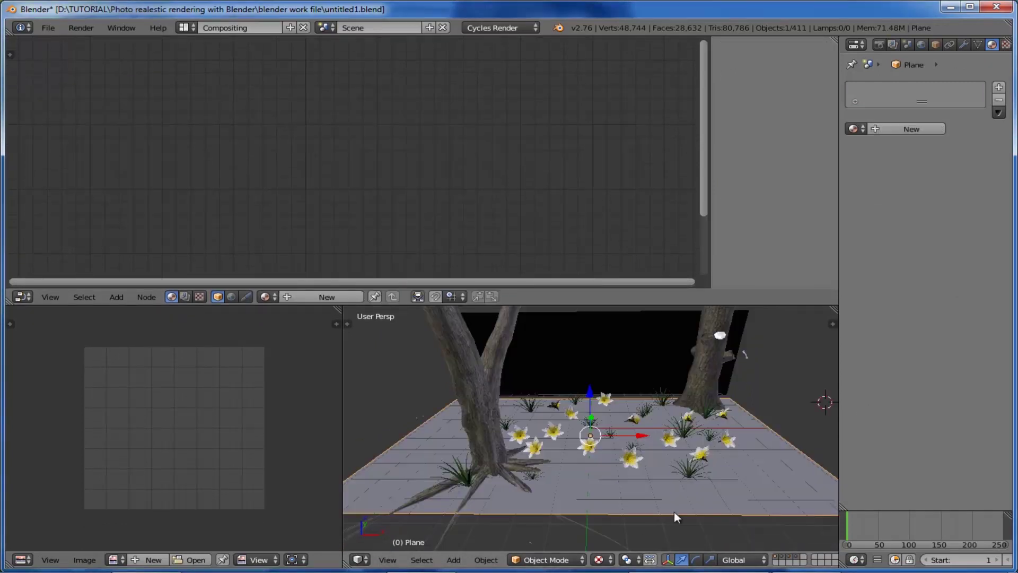
# - Put the ground plane in Edit Mode and UV-unwrap it with Unwrap
pyautogui.scroll(-1, 709, 486)
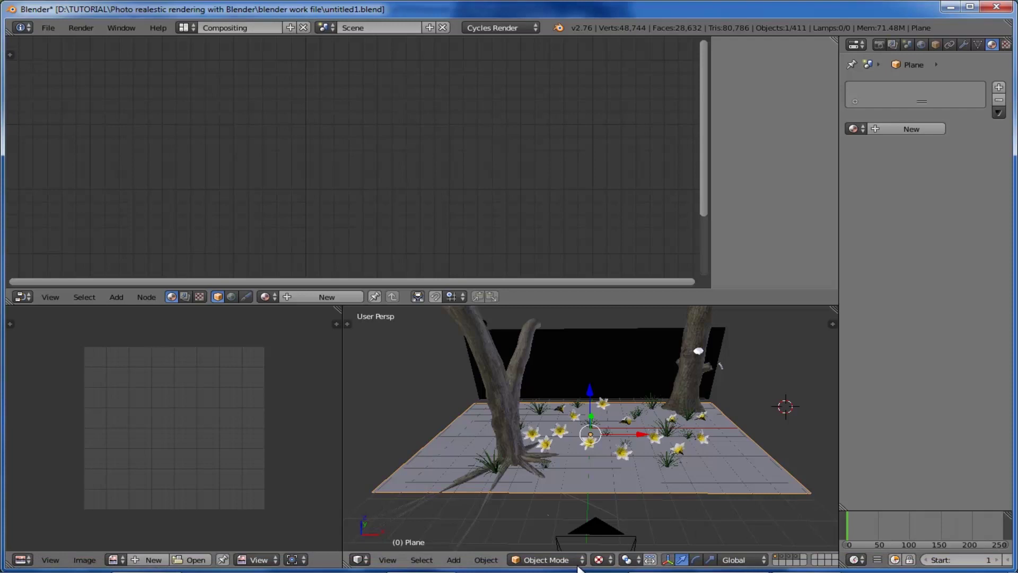
pyautogui.click(546, 560)
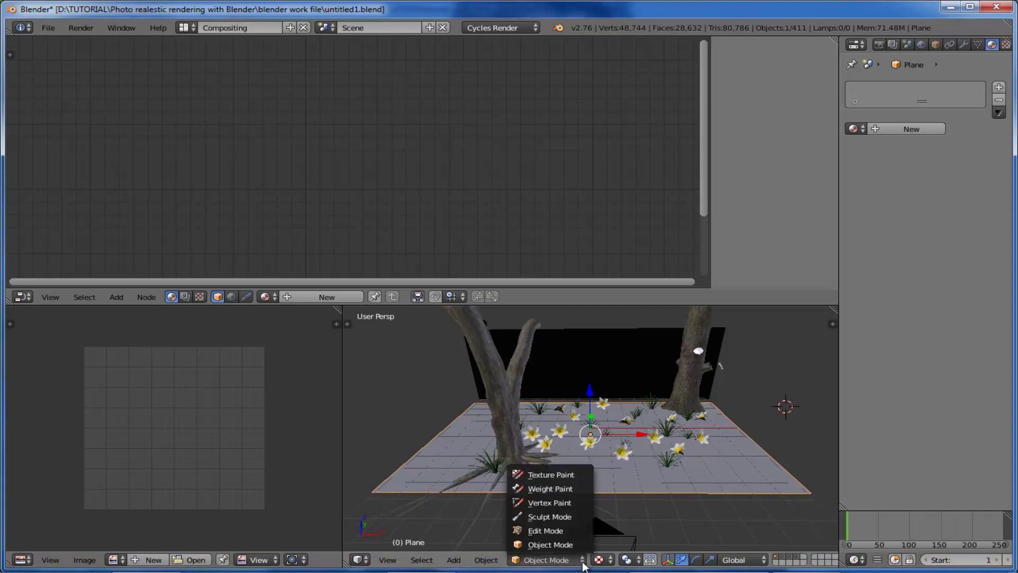
pyautogui.click(548, 531)
pyautogui.click(378, 364)
pyautogui.press('t')
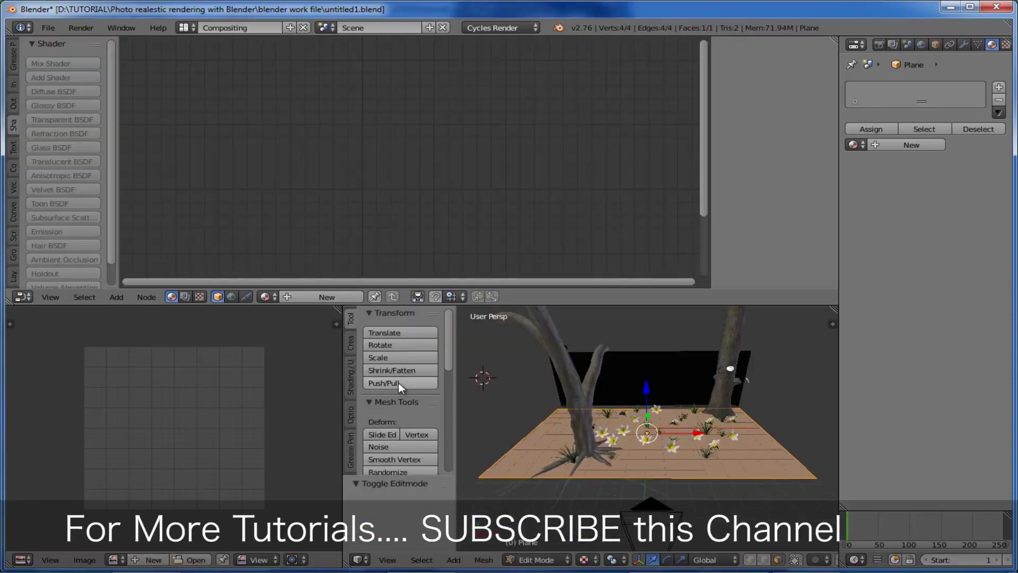
pyautogui.click(351, 377)
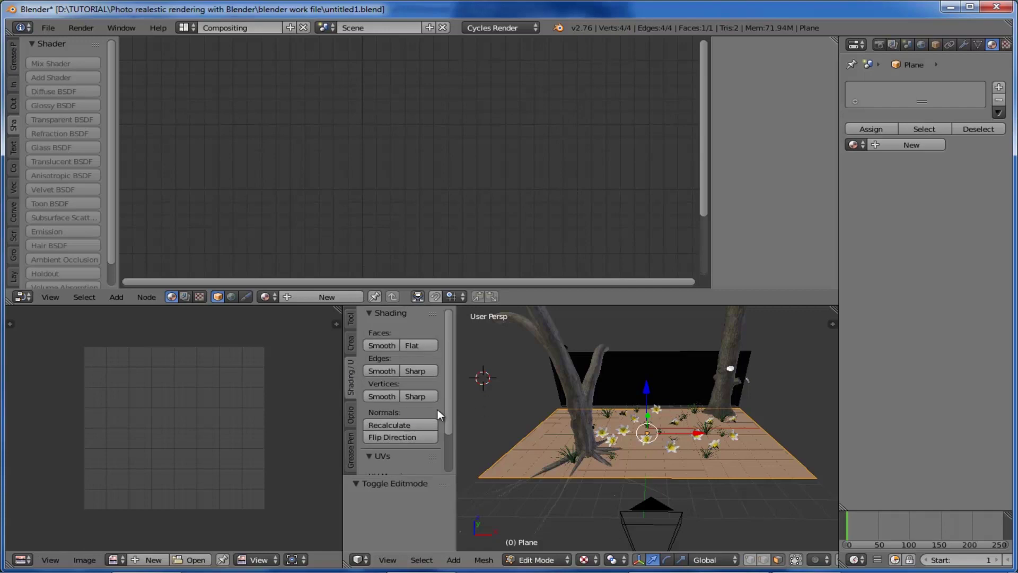
pyautogui.scroll(-3, 438, 415)
pyautogui.click(432, 438)
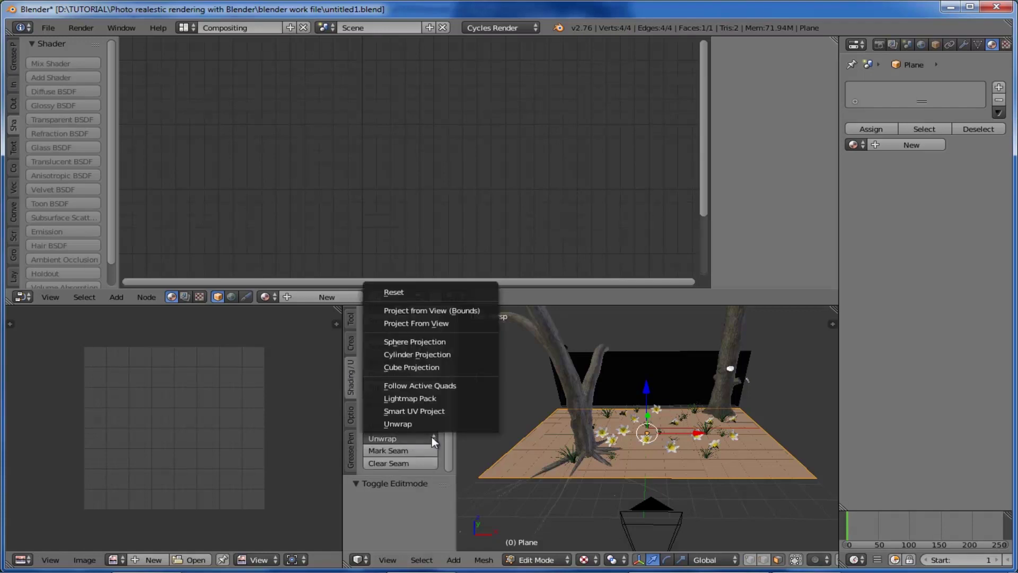
pyautogui.click(409, 424)
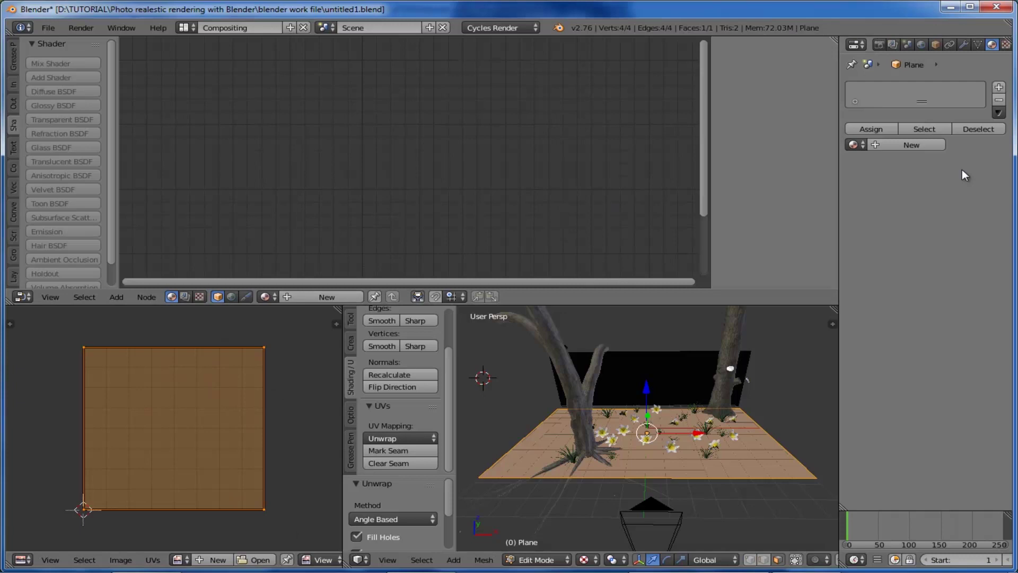
# - Create a new node material for the ground plane
pyautogui.click(913, 146)
pyautogui.press('t')
pyautogui.hotkey('shift', 'a')
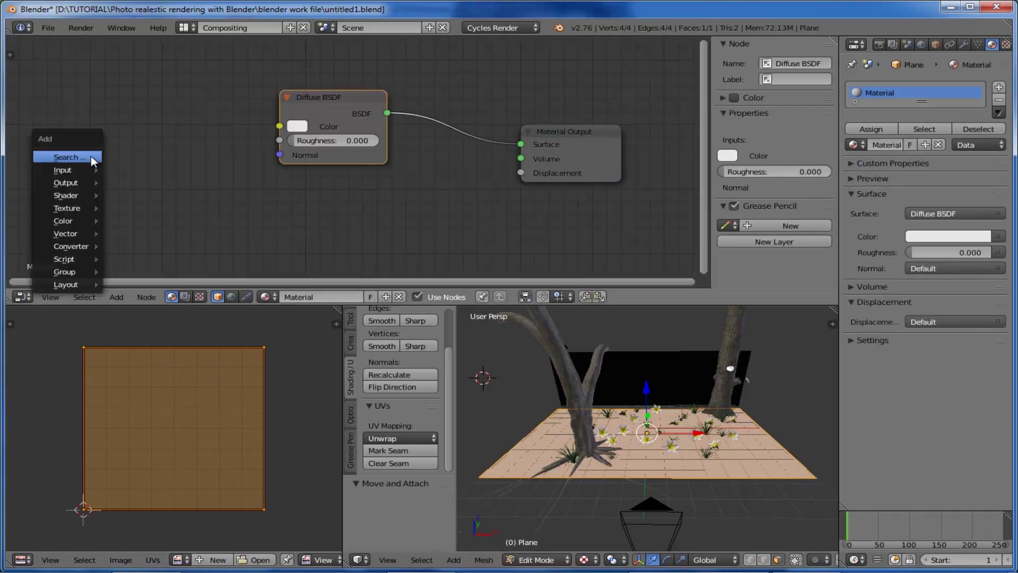
# - Add an Image Texture loading ground_texture.jpg into the ground's Diffuse BSDF colour
pyautogui.click(91, 156)
pyautogui.click(126, 179)
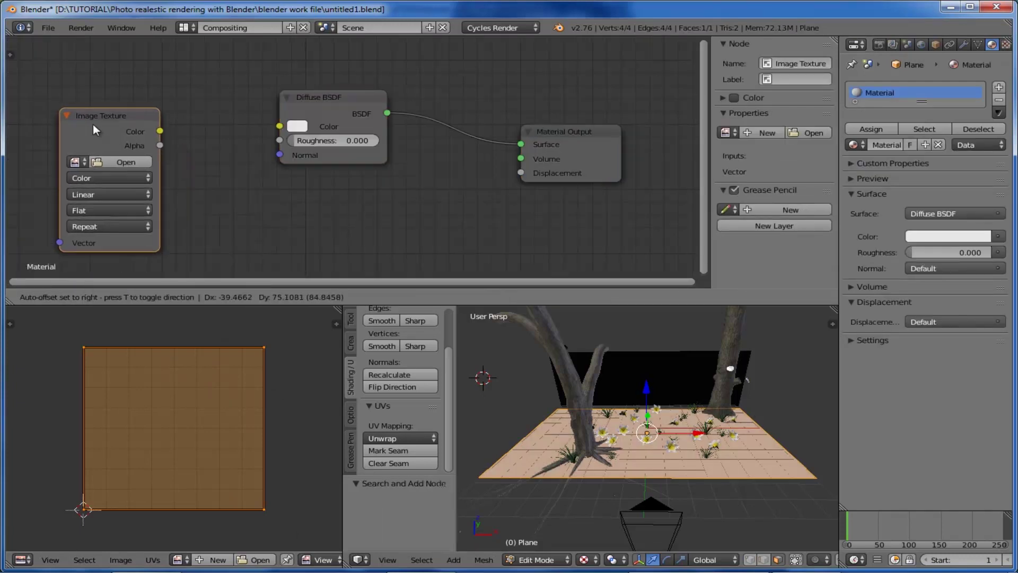
pyautogui.click(84, 108)
pyautogui.moveTo(153, 113); pyautogui.dragTo(279, 125)
pyautogui.click(106, 147)
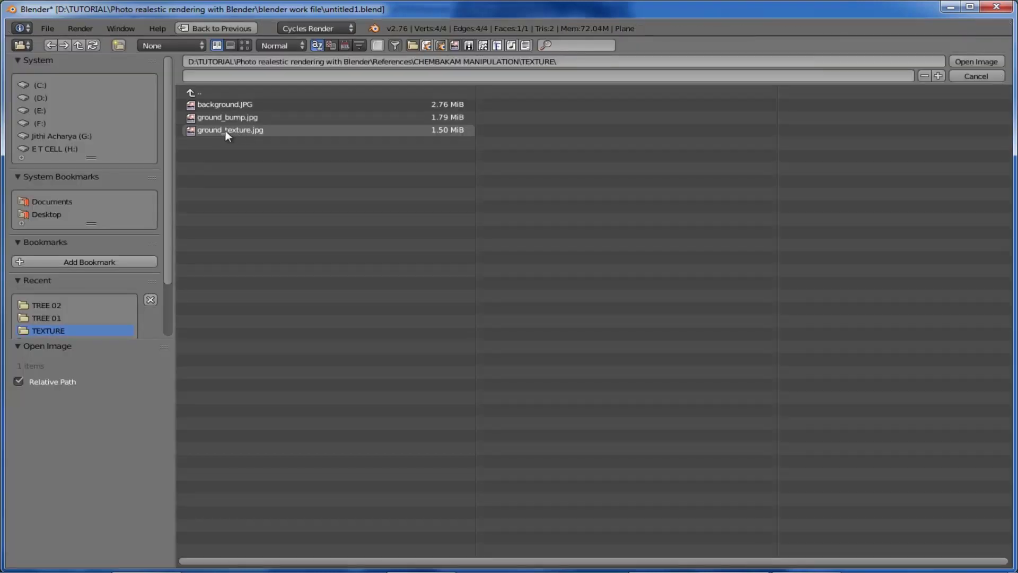
pyautogui.click(227, 130)
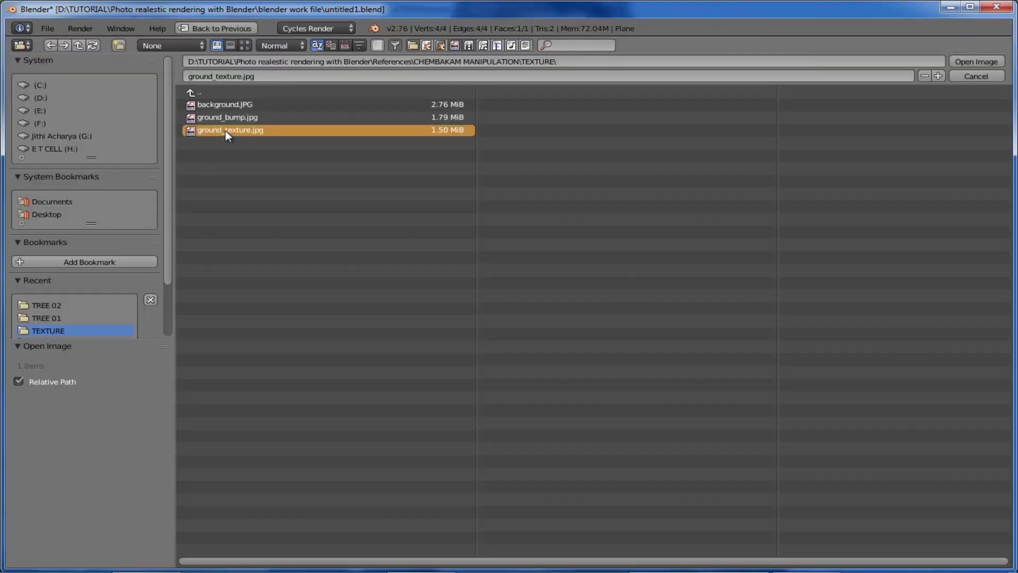
pyautogui.click(972, 62)
# - Show ground_texture.jpg in the UV editor and return the ground plane to Object Mode
pyautogui.click(182, 558)
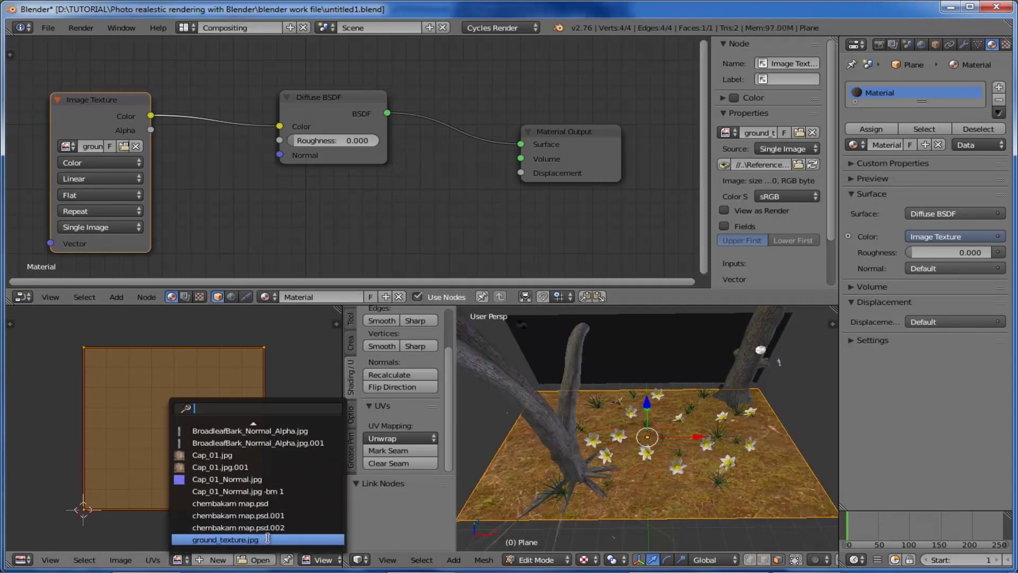
pyautogui.click(255, 540)
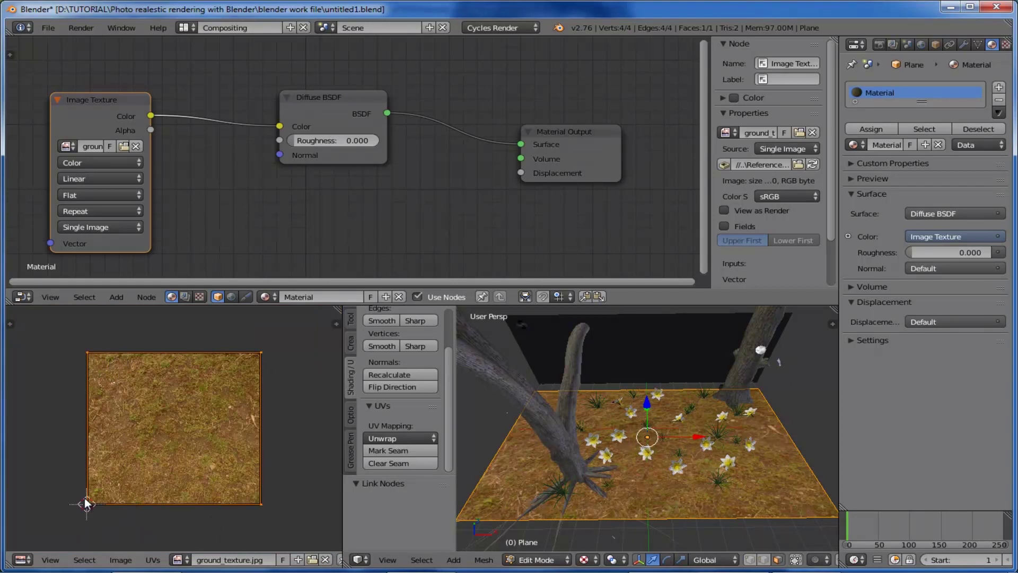
pyautogui.scroll(2, 647, 434)
pyautogui.click(545, 559)
pyautogui.click(545, 544)
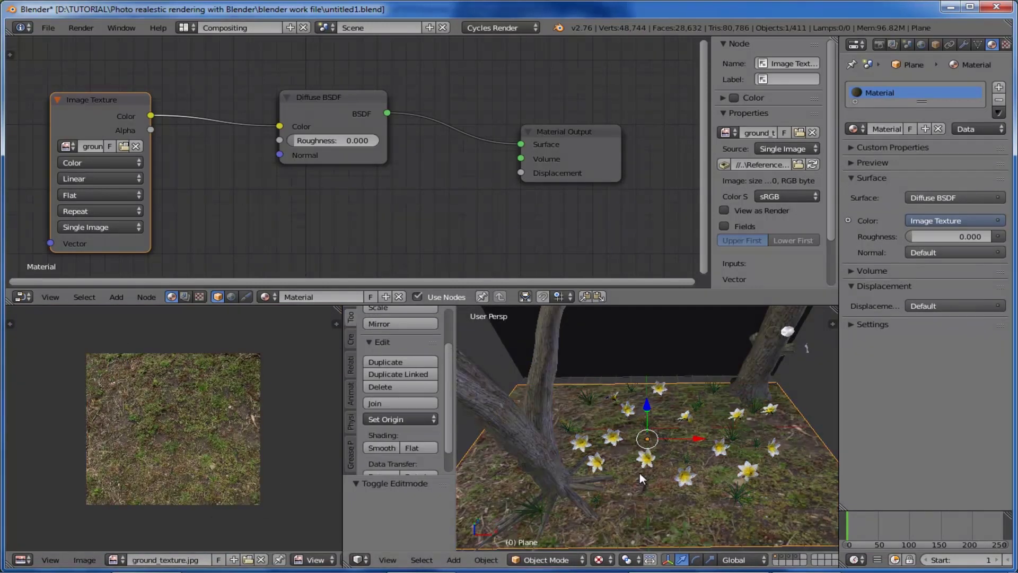
pyautogui.scroll(-2, 644, 466)
pyautogui.scroll(2, 704, 477)
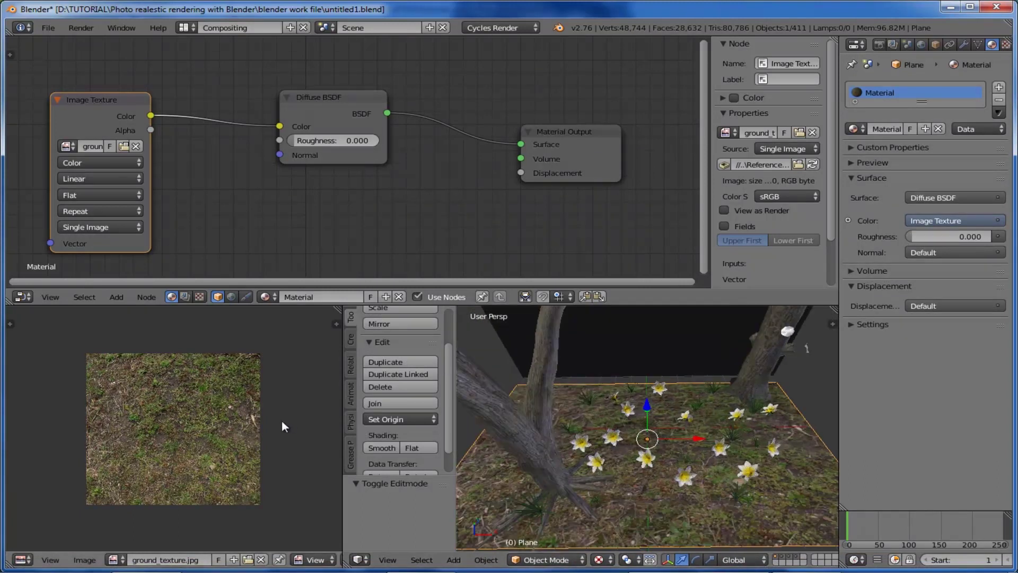
# - Duplicate the ground Image Texture, wire it to Displacement and load ground_bump.jpg into it
pyautogui.click(337, 95)
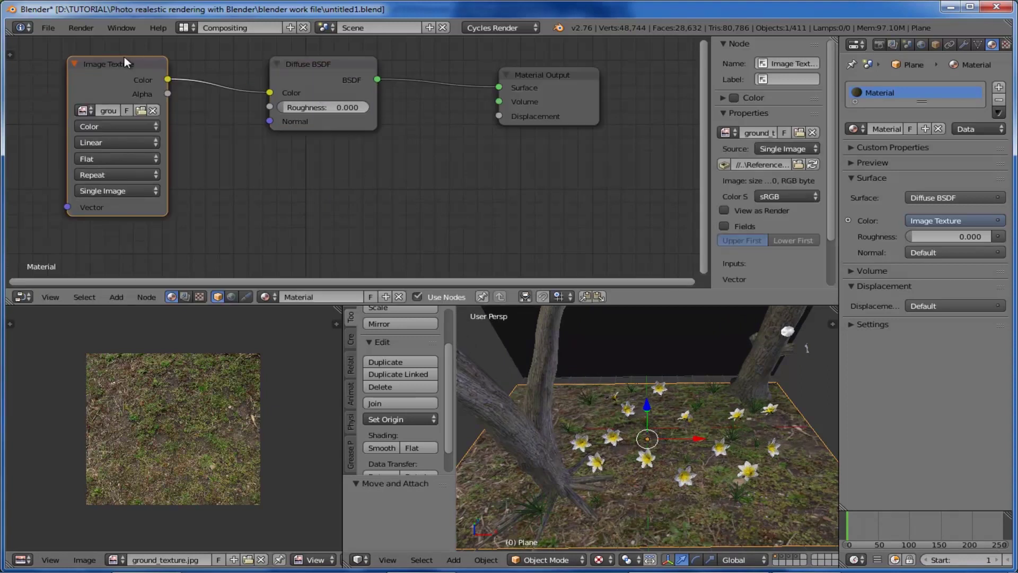
pyautogui.click(124, 56)
pyautogui.hotkey('shift', 'd')
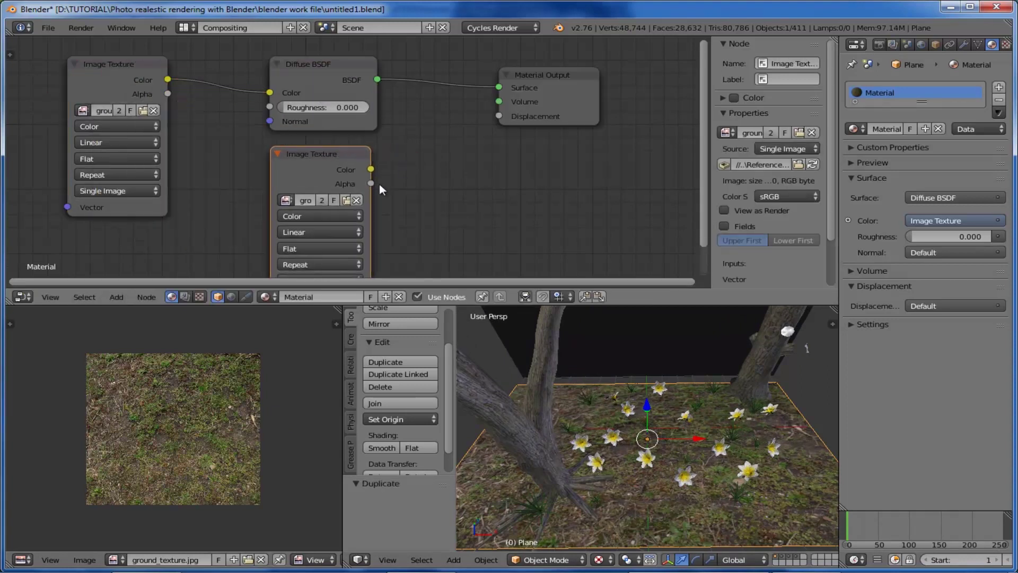
pyautogui.click(350, 189)
pyautogui.moveTo(340, 175); pyautogui.dragTo(354, 172)
pyautogui.moveTo(470, 127); pyautogui.dragTo(499, 116)
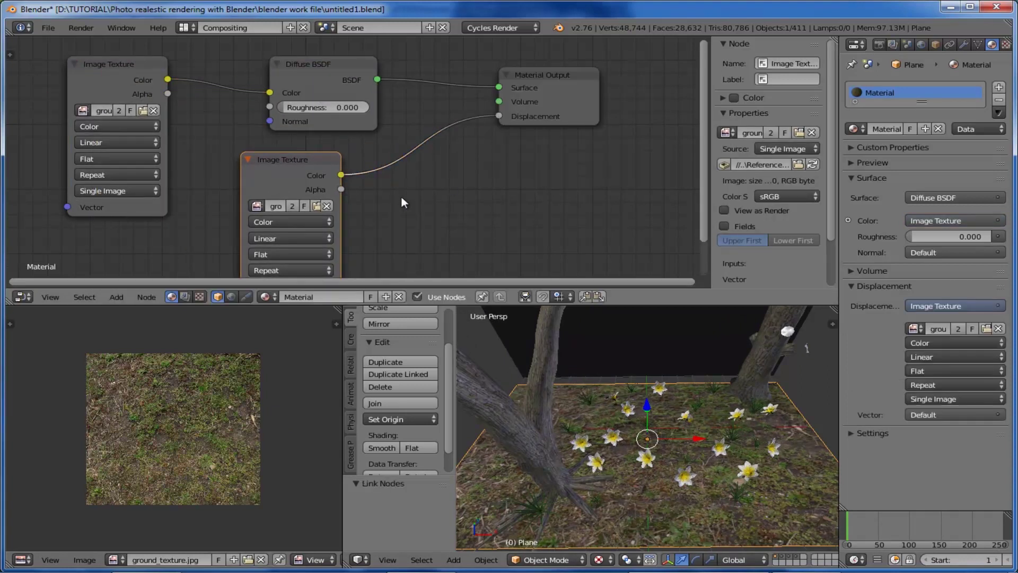
pyautogui.click(326, 206)
pyautogui.click(306, 207)
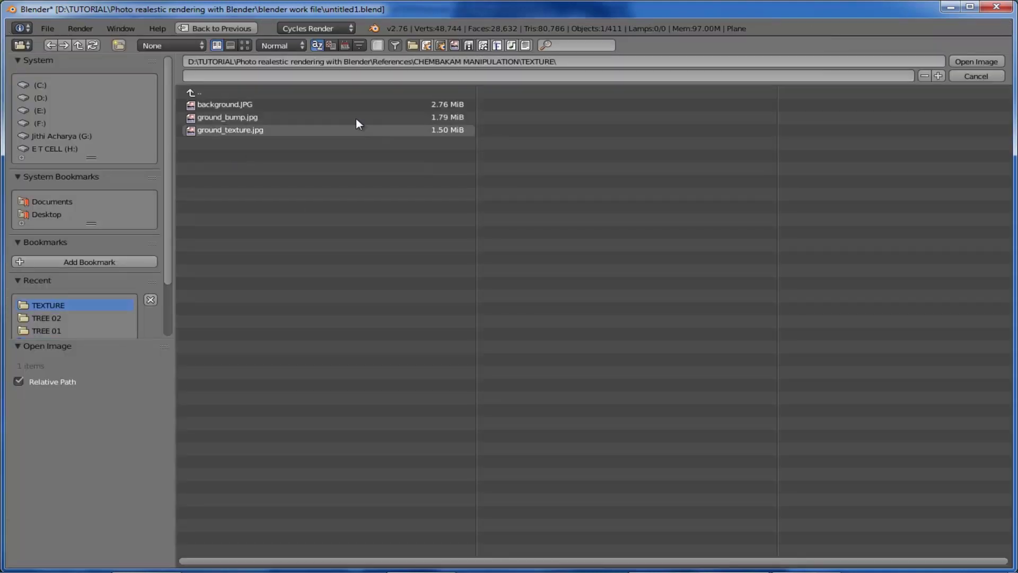
pyautogui.click(233, 116)
pyautogui.click(976, 62)
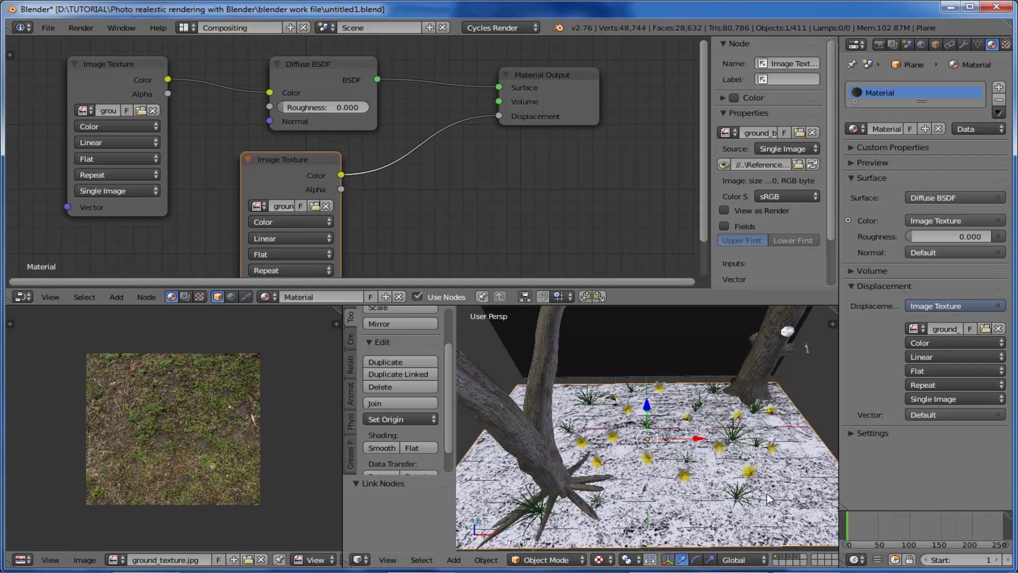
pyautogui.scroll(4, 737, 507)
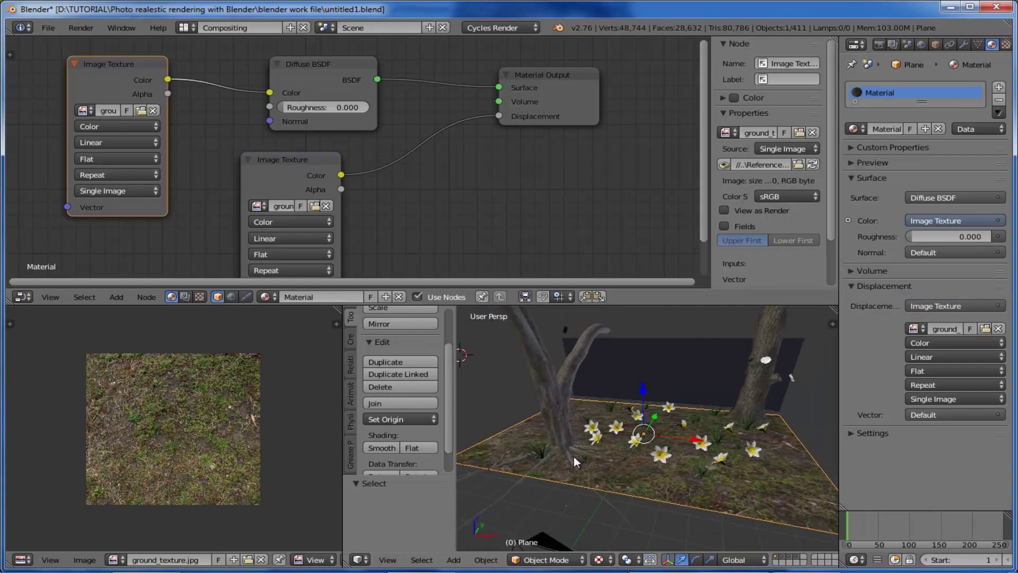
pyautogui.scroll(2, 701, 418)
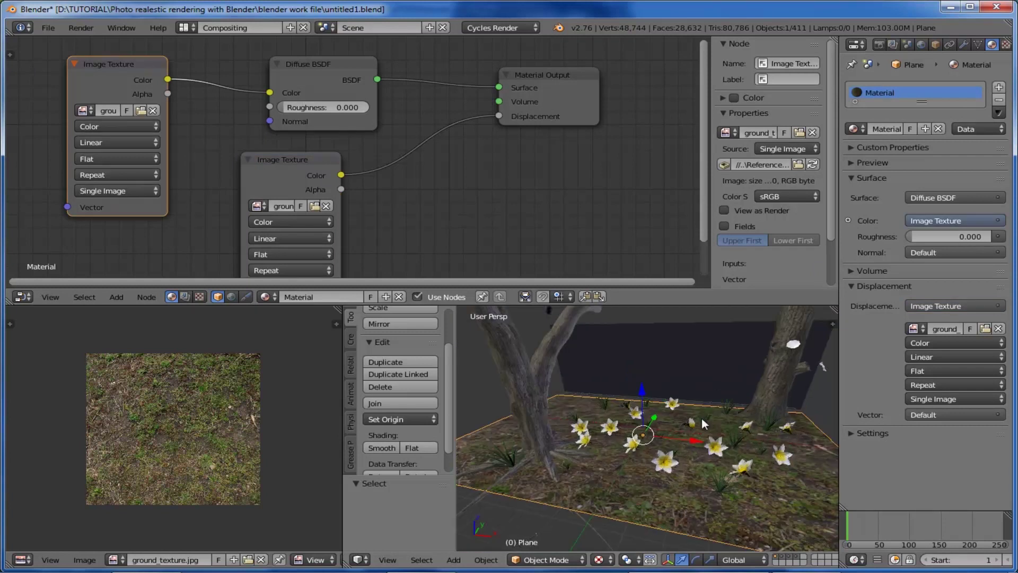
# - Select Plane.001, unwrap its UVs in Edit Mode and create Material.001 for it
pyautogui.rightClick(691, 343)
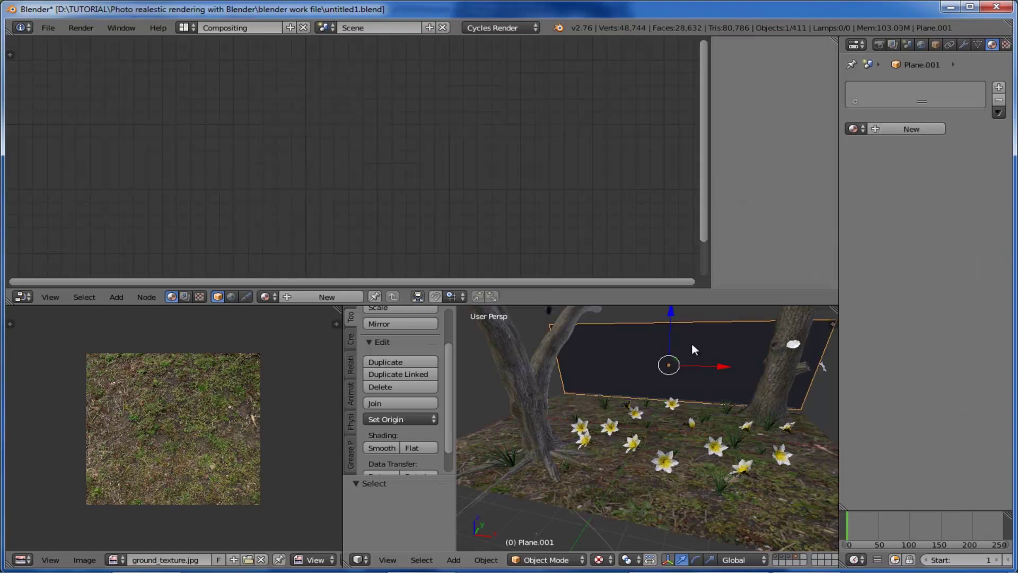
pyautogui.click(582, 561)
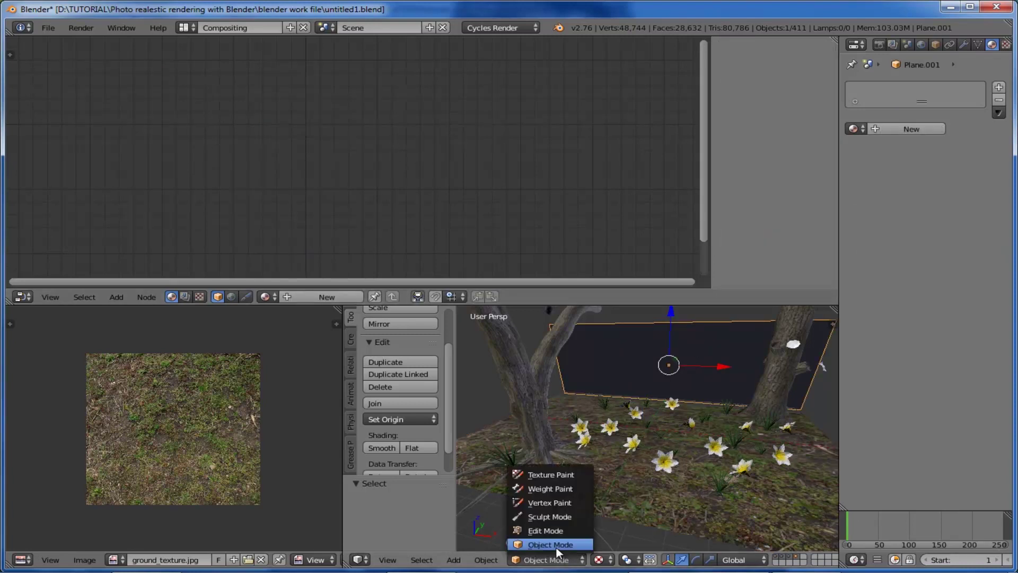
pyautogui.click(546, 531)
pyautogui.click(402, 435)
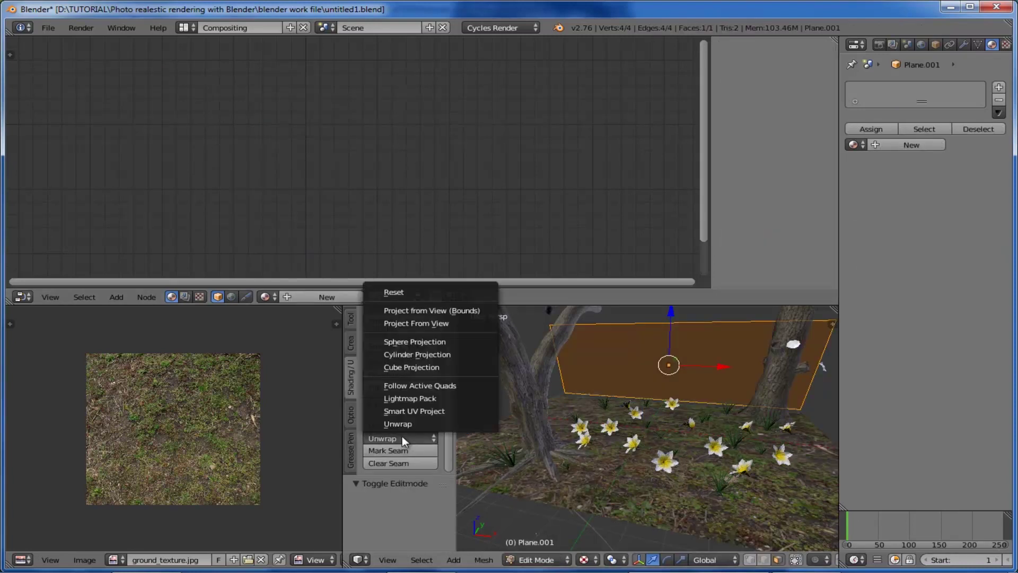
pyautogui.click(406, 425)
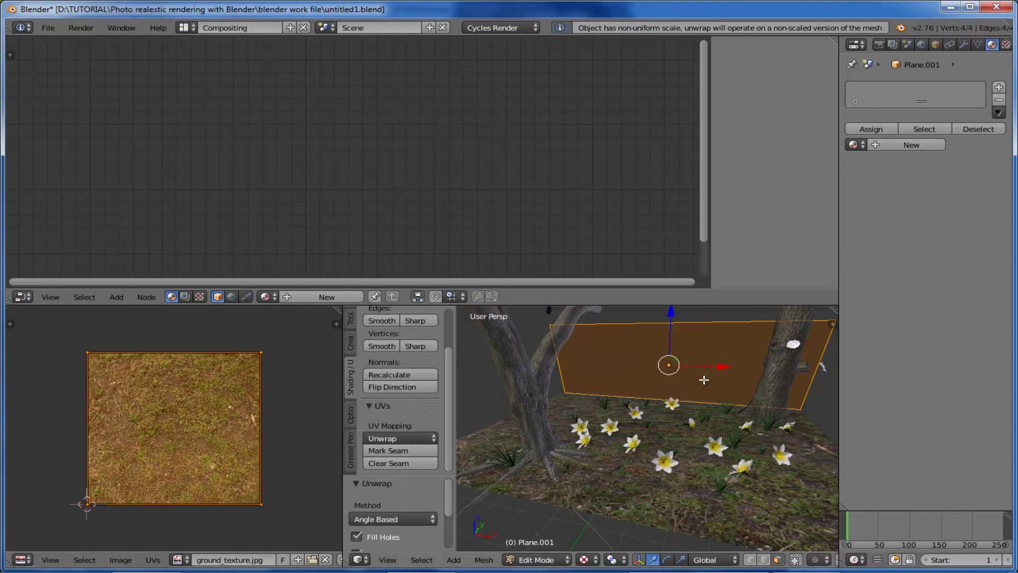
pyautogui.click(911, 145)
# - Add an Image Texture loading background.jpg into Material.001's Diffuse BSDF colour
pyautogui.hotkey('shift', 'a')
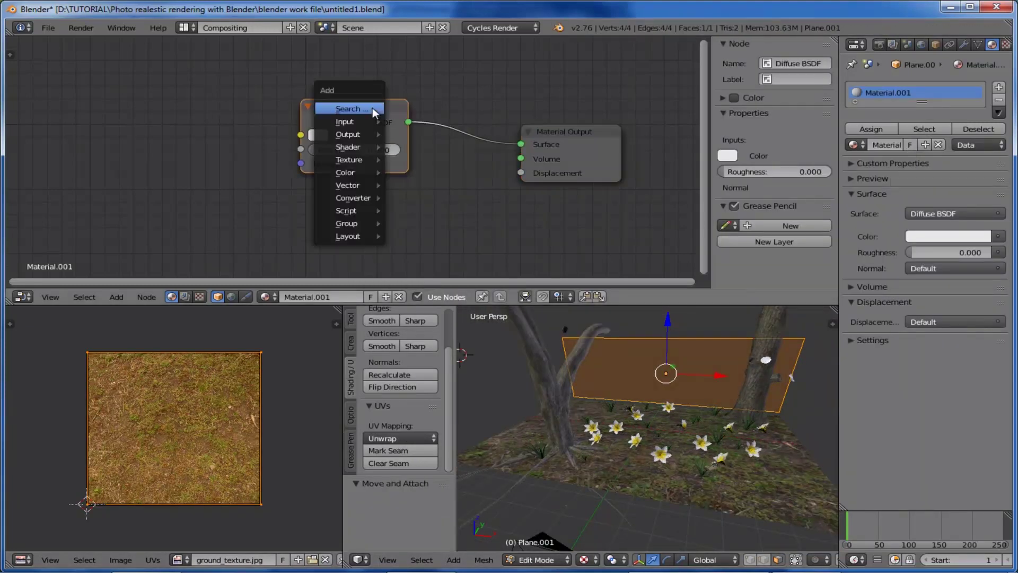
pyautogui.click(372, 107)
pyautogui.write('image')
pyautogui.press('Return')
pyautogui.click(165, 119)
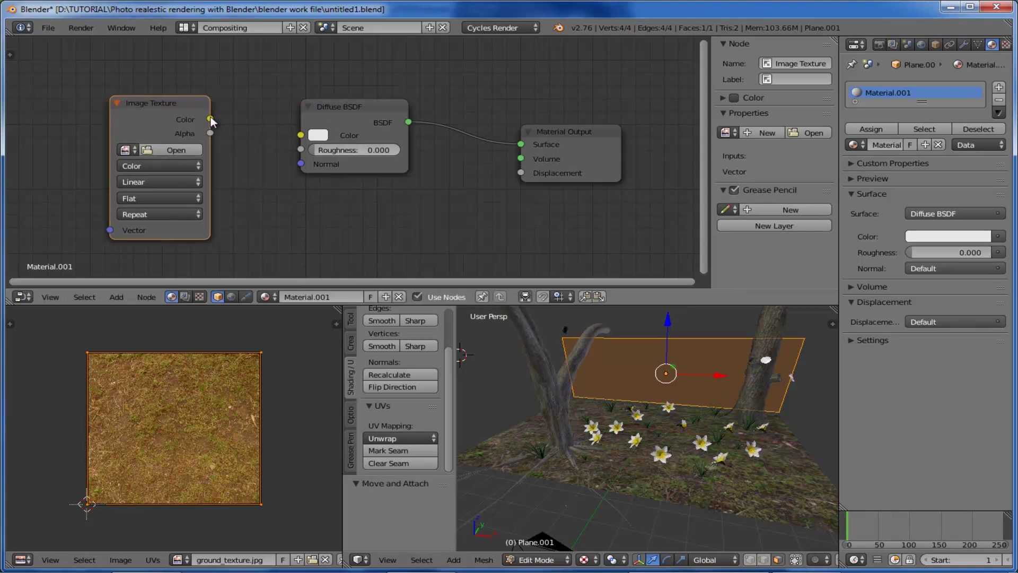
pyautogui.moveTo(210, 118); pyautogui.dragTo(300, 135)
pyautogui.click(176, 150)
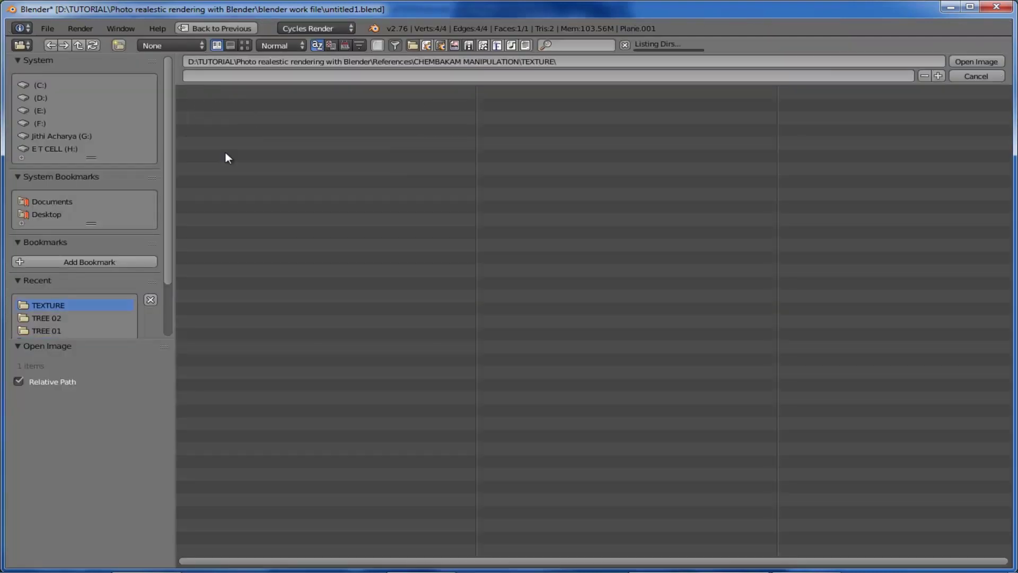
pyautogui.click(241, 101)
pyautogui.click(965, 62)
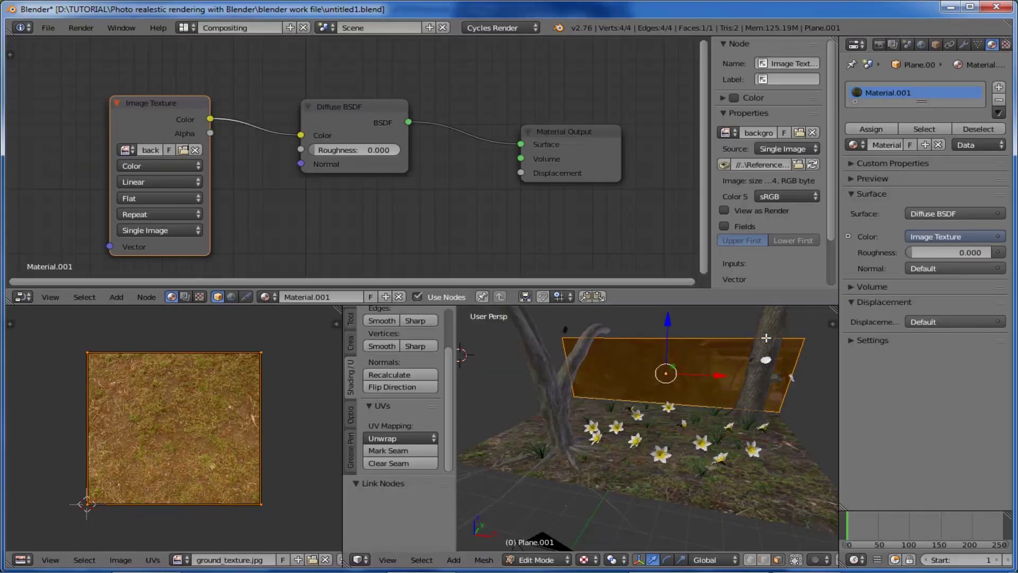
pyautogui.scroll(5, 765, 337)
pyautogui.scroll(-4, 708, 378)
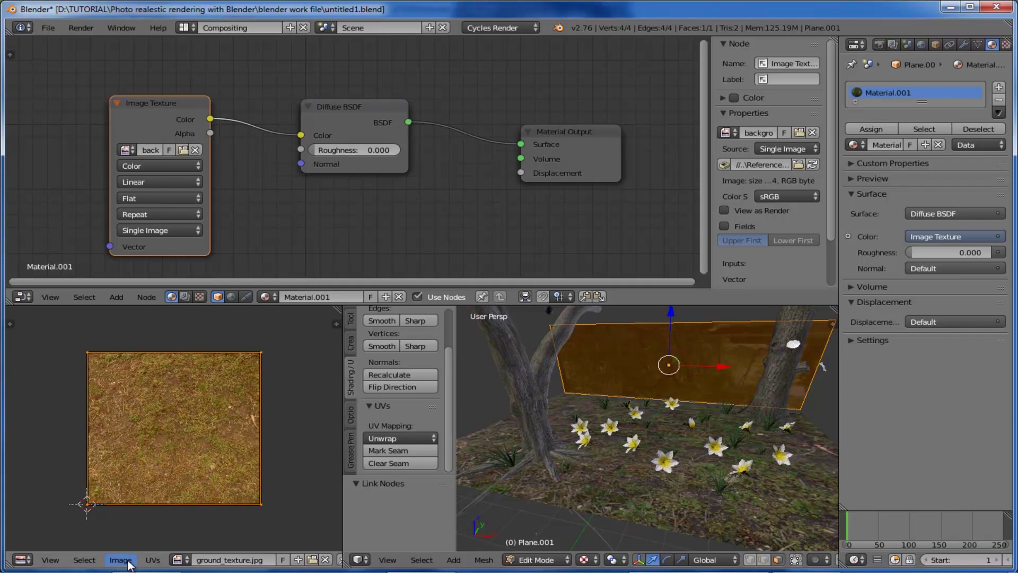
# - Display background.JPG in the UV/Image Editor
pyautogui.click(180, 559)
pyautogui.scroll(6, 256, 434)
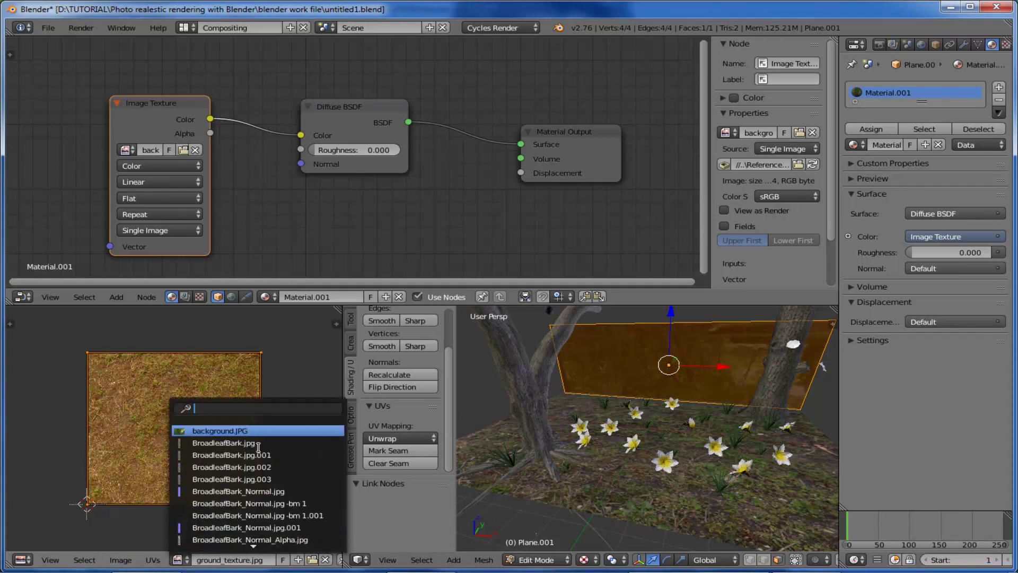
pyautogui.click(256, 434)
pyautogui.scroll(-5, 244, 416)
pyautogui.scroll(3, 240, 421)
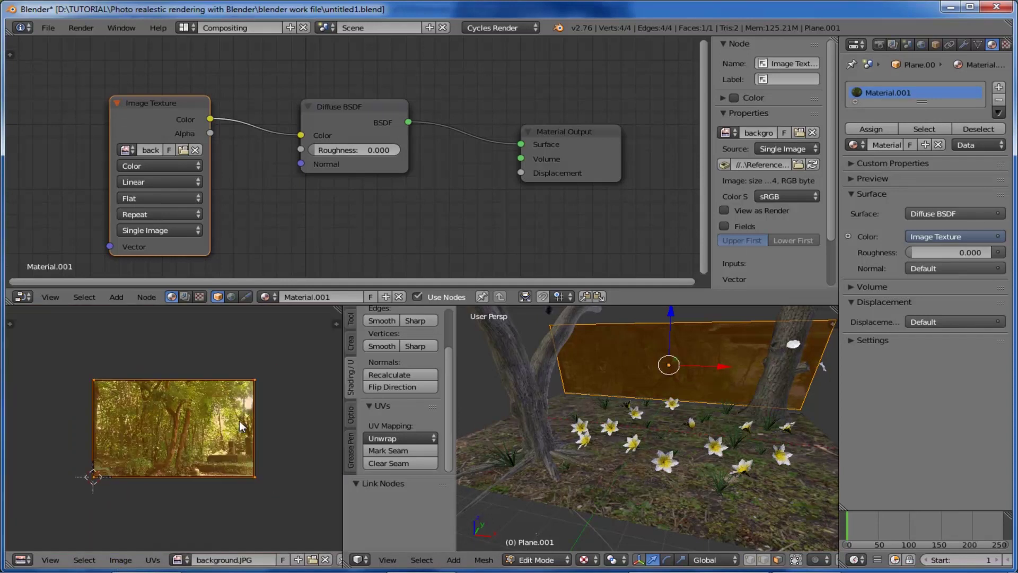
pyautogui.moveTo(566, 451); pyautogui.dragTo(566, 424, button='middle')
# - Rotate the backdrop UVs about 180.9° and scale them to 0.578
pyautogui.click(298, 351)
pyautogui.press('r')
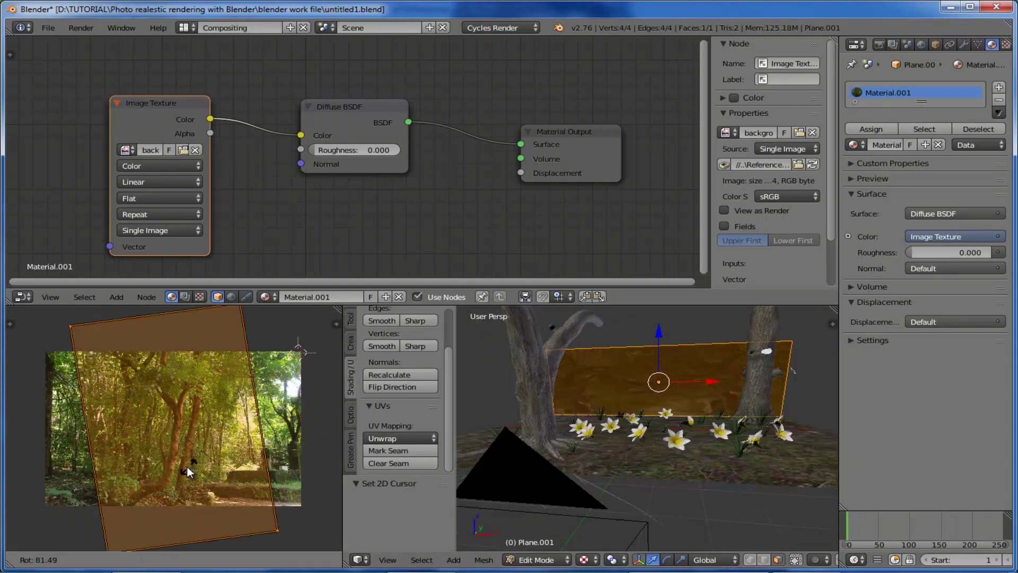
pyautogui.click(139, 454)
pyautogui.scroll(3, 697, 414)
pyautogui.scroll(2, 697, 413)
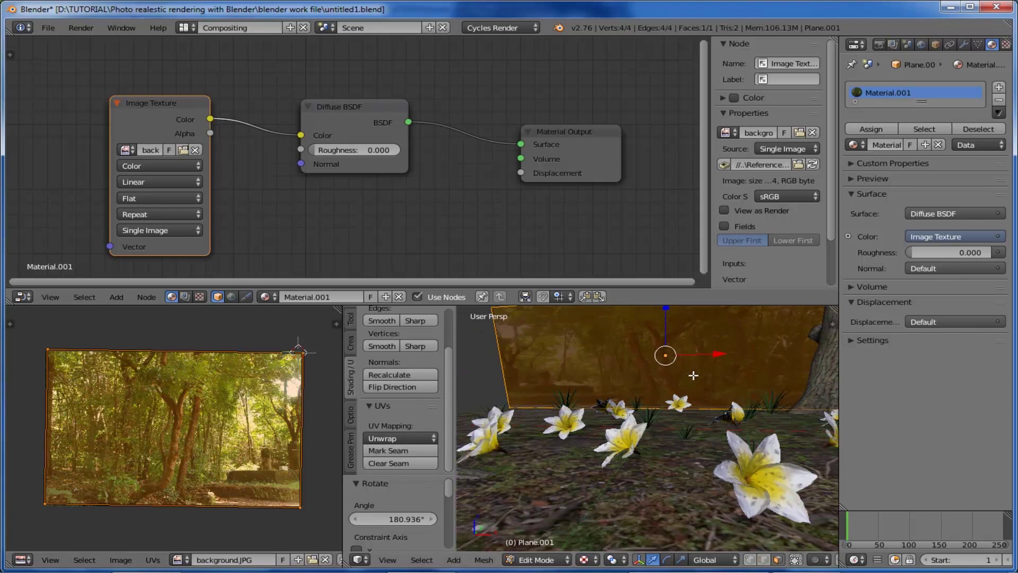
pyautogui.press('s')
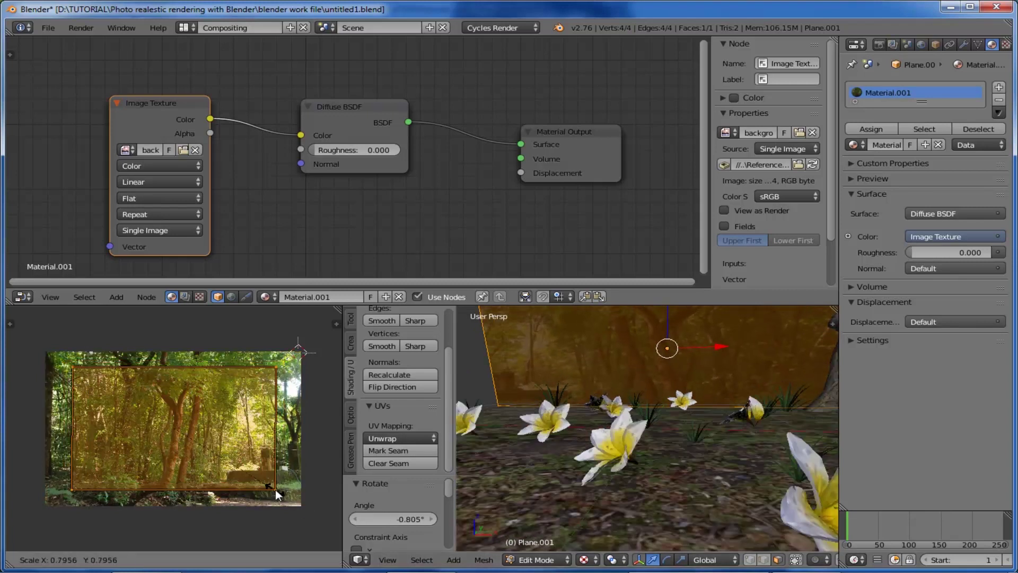
pyautogui.click(245, 476)
# - Move the UV island down-left onto the lower-left part of the forest photo
pyautogui.press('g')
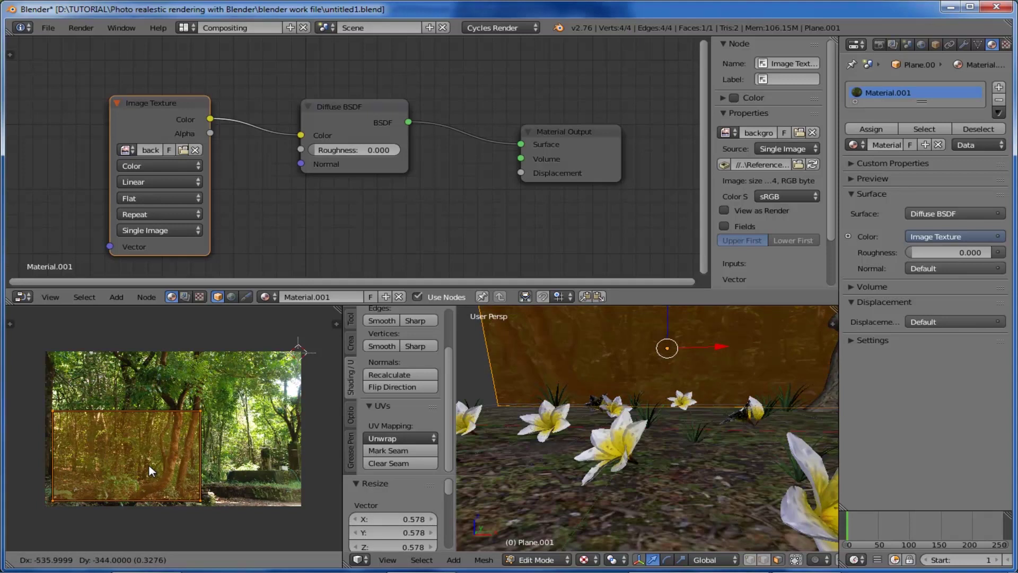
pyautogui.click(148, 463)
pyautogui.scroll(-3, 765, 457)
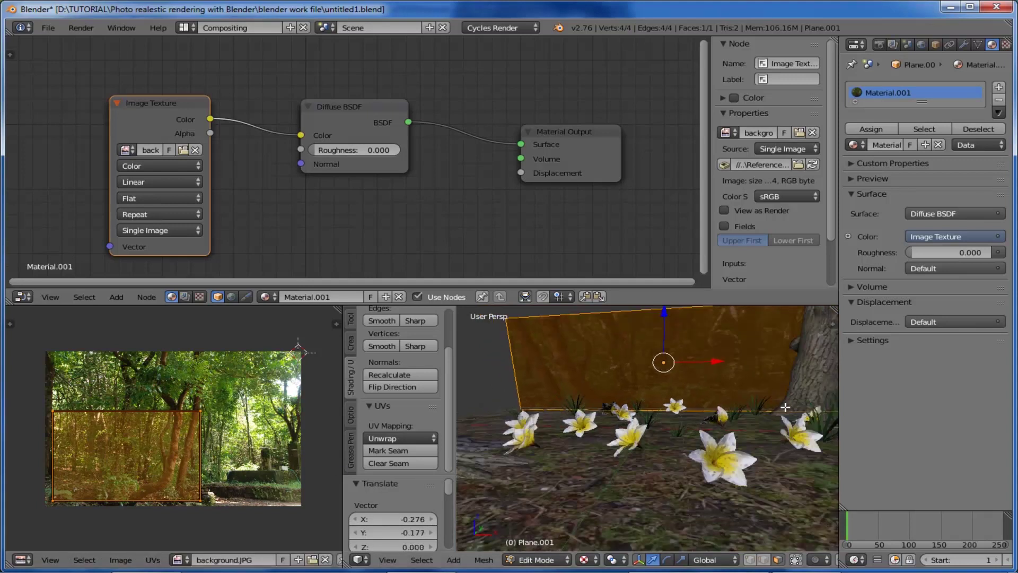
pyautogui.moveTo(765, 457); pyautogui.dragTo(673, 426, button='middle')
pyautogui.scroll(3, 676, 433)
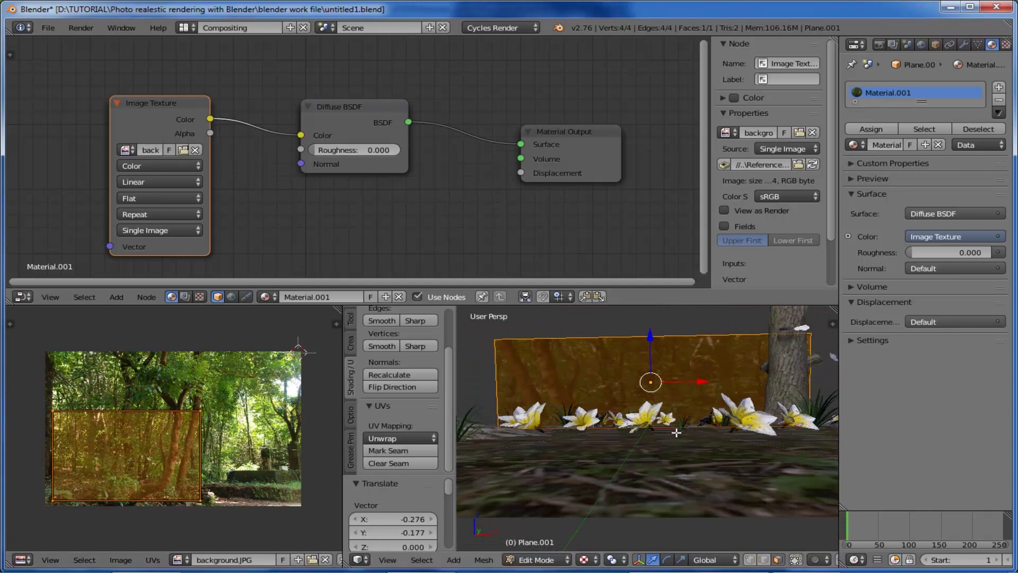
pyautogui.scroll(-3, 670, 405)
pyautogui.click(239, 28)
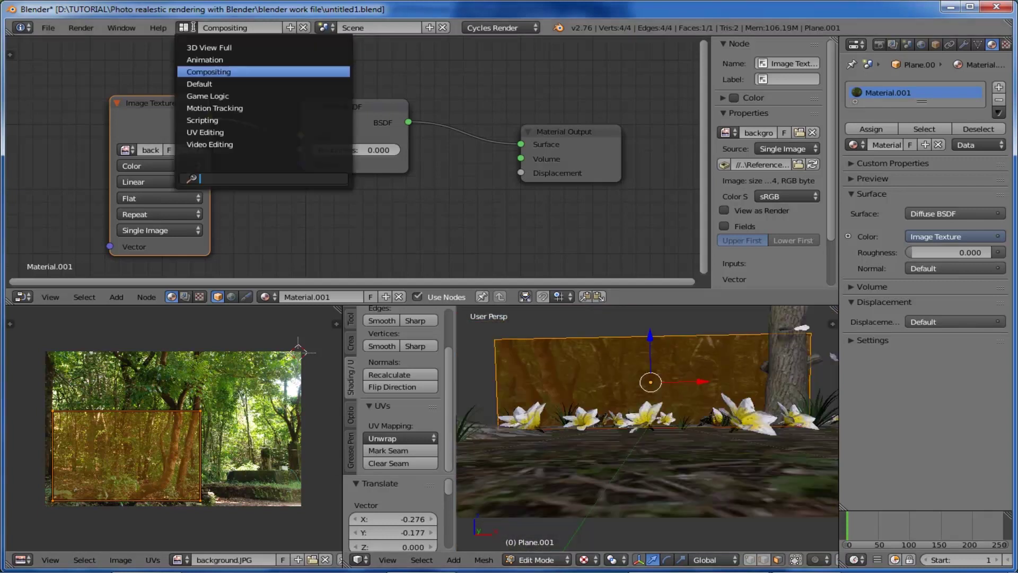
# - Switch to the Default layout and orbit the view to see the forest backdrop
pyautogui.click(219, 83)
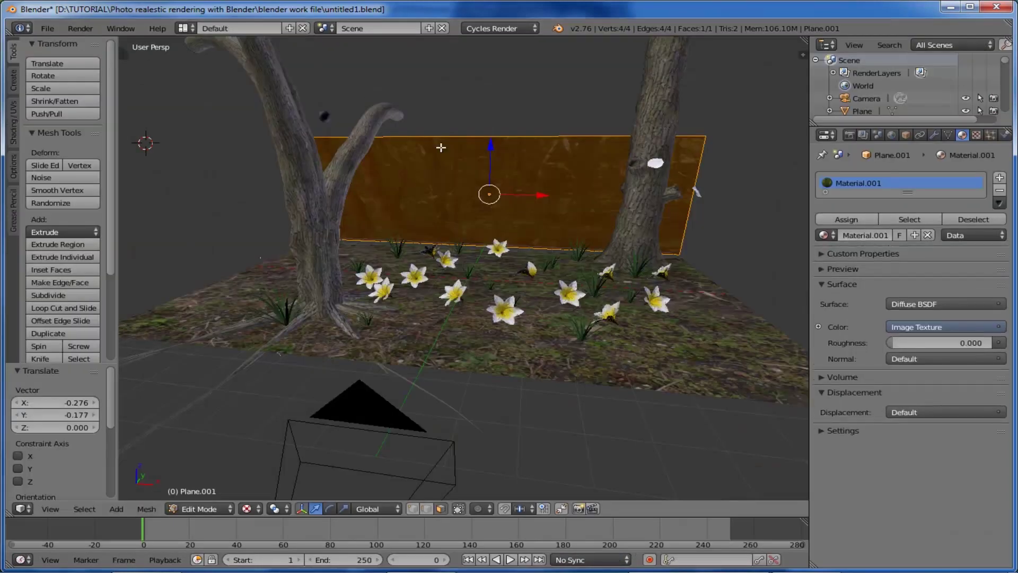
pyautogui.moveTo(536, 382); pyautogui.dragTo(575, 390, button='middle')
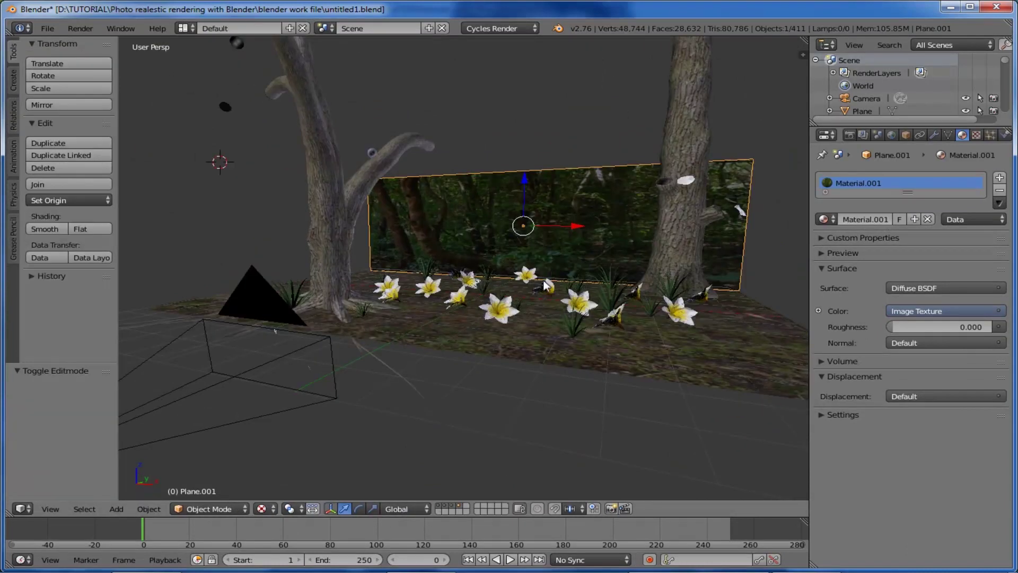
pyautogui.moveTo(505, 380); pyautogui.dragTo(546, 408, button='middle')
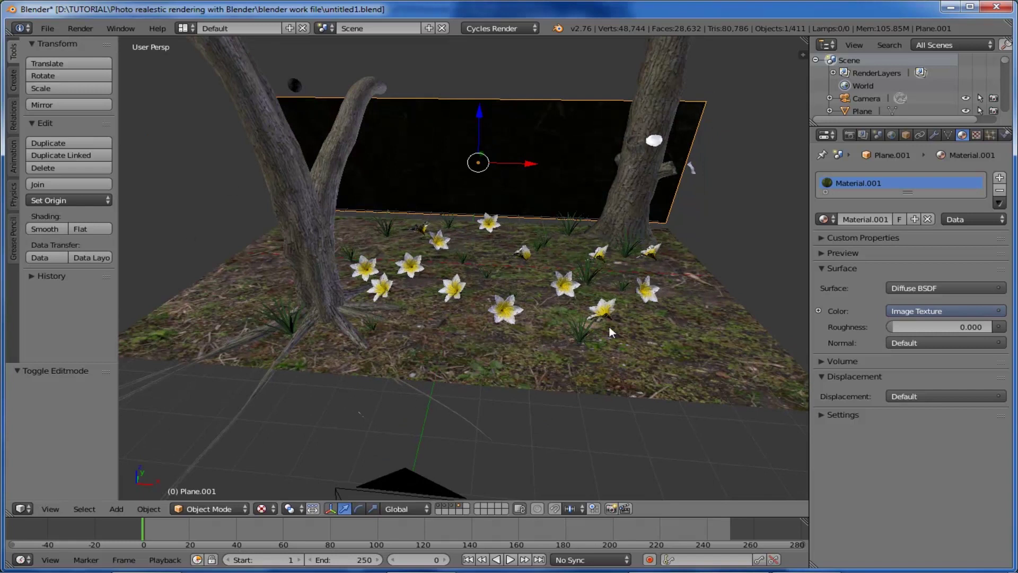
pyautogui.scroll(-8, 609, 326)
pyautogui.hotkey('shift', 'a')
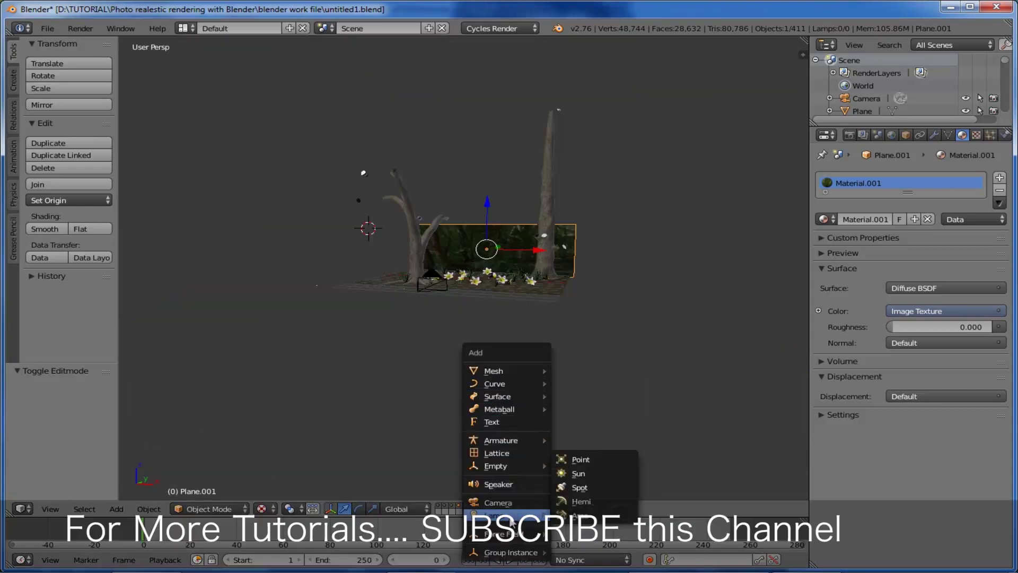
# - Add a Sun lamp and place it up and to the right of the trees in front view
pyautogui.click(563, 487)
pyautogui.press('KP_1')
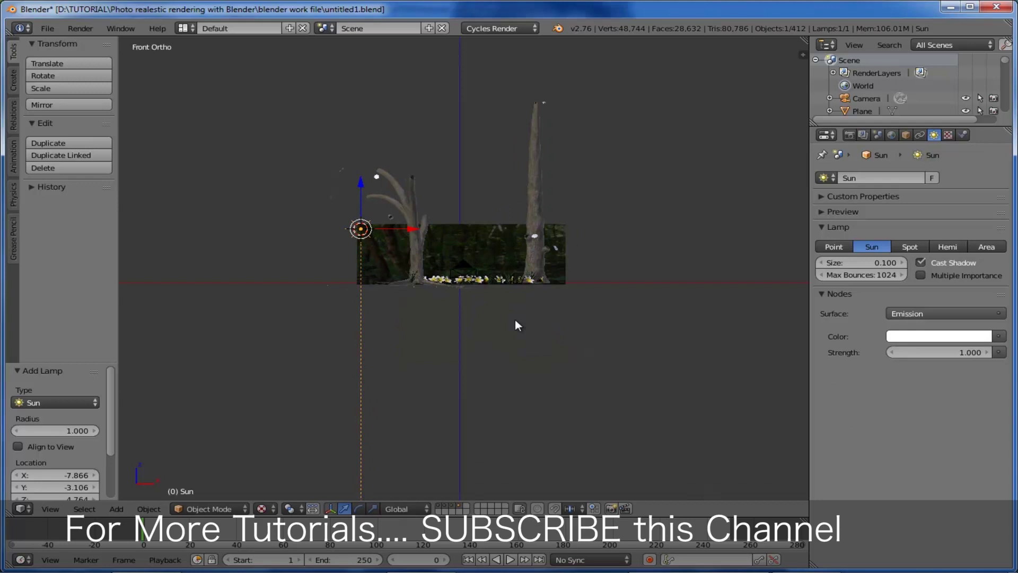
pyautogui.press('g')
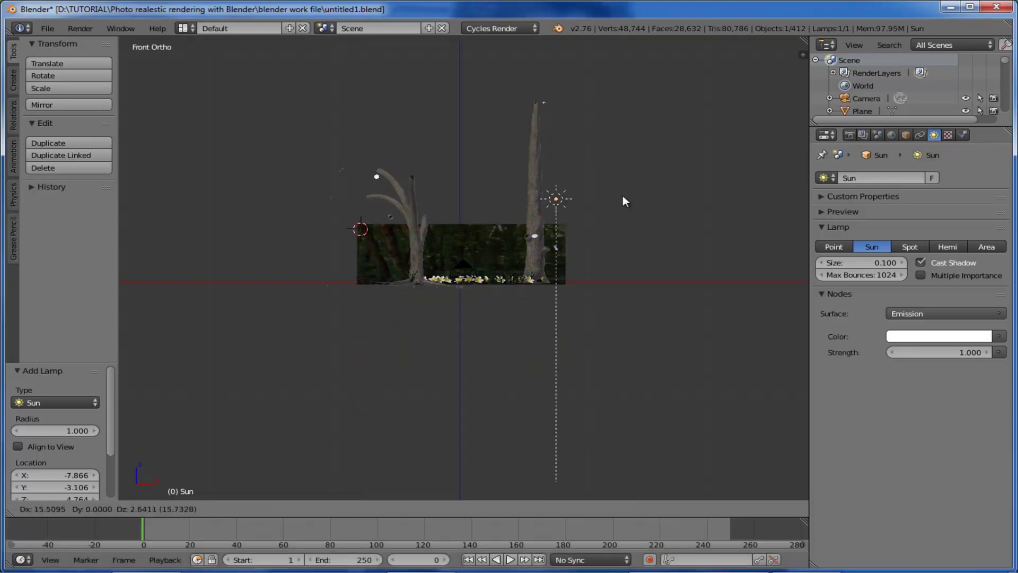
pyautogui.click(637, 161)
pyautogui.press('r')
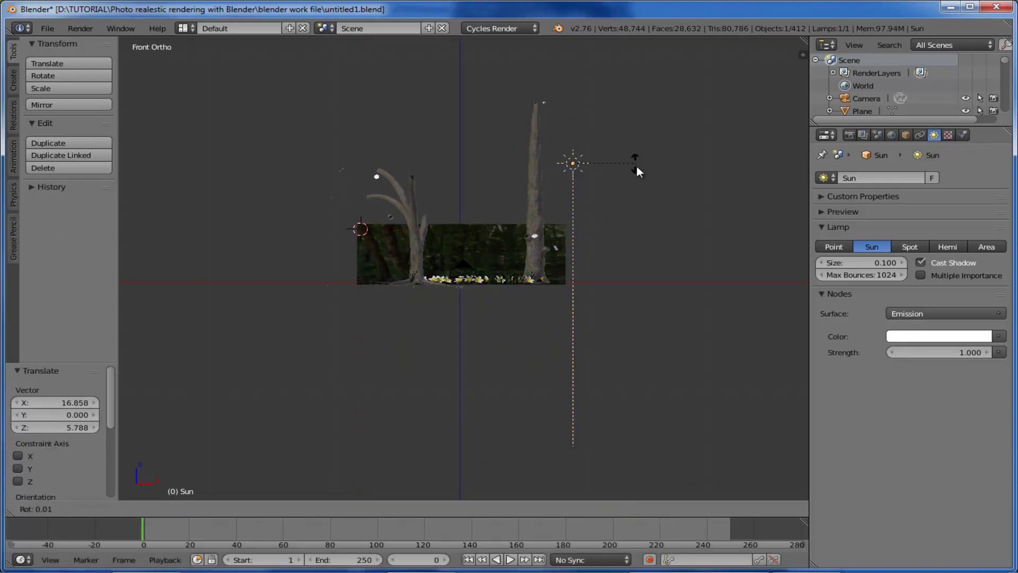
pyautogui.click(632, 205)
# - Shift the Sun back and right in top view and settle its rotation at -8.88°
pyautogui.press('KP_7')
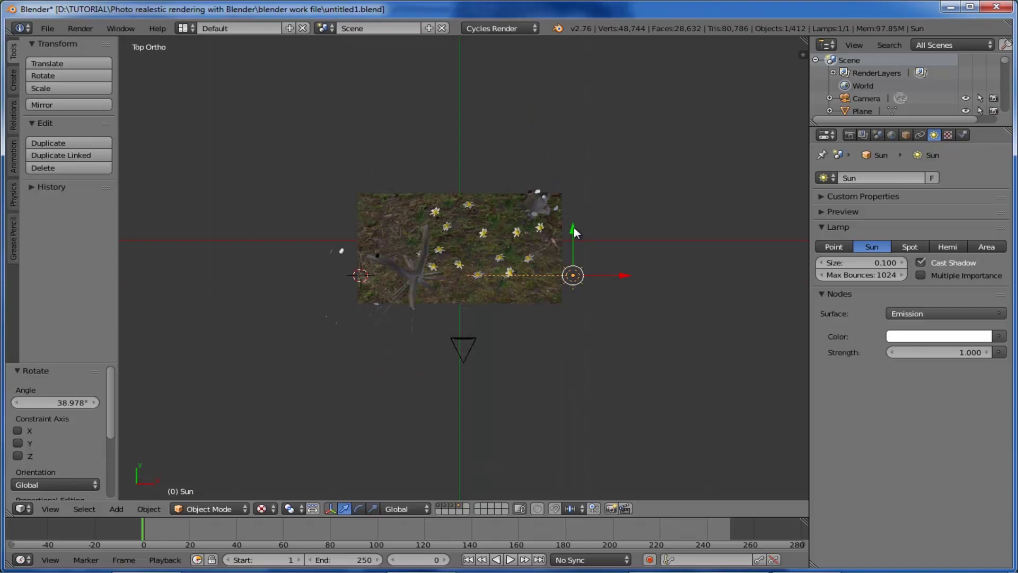
pyautogui.moveTo(574, 227); pyautogui.dragTo(583, 154)
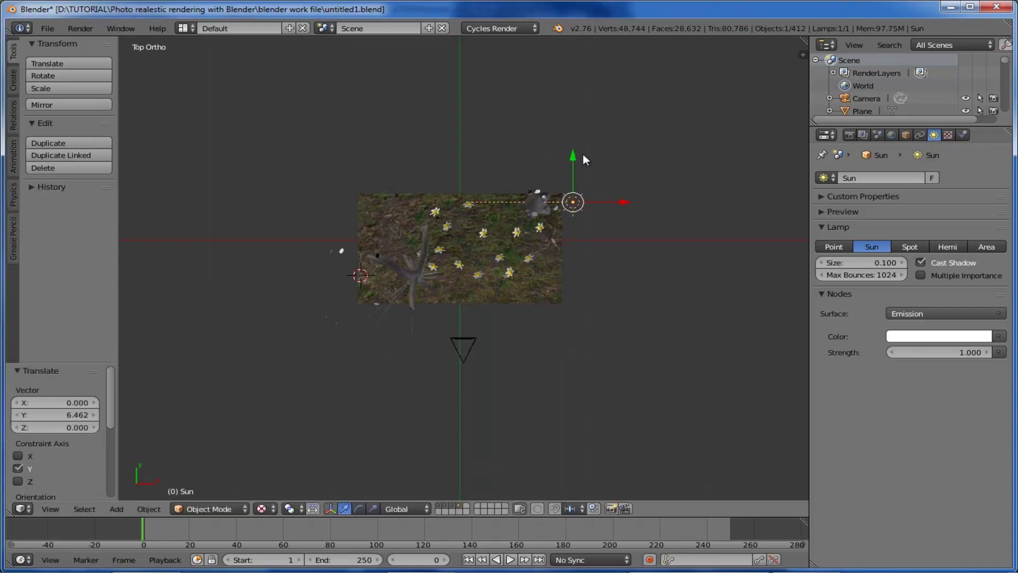
pyautogui.moveTo(578, 204); pyautogui.dragTo(628, 204)
pyautogui.press('r')
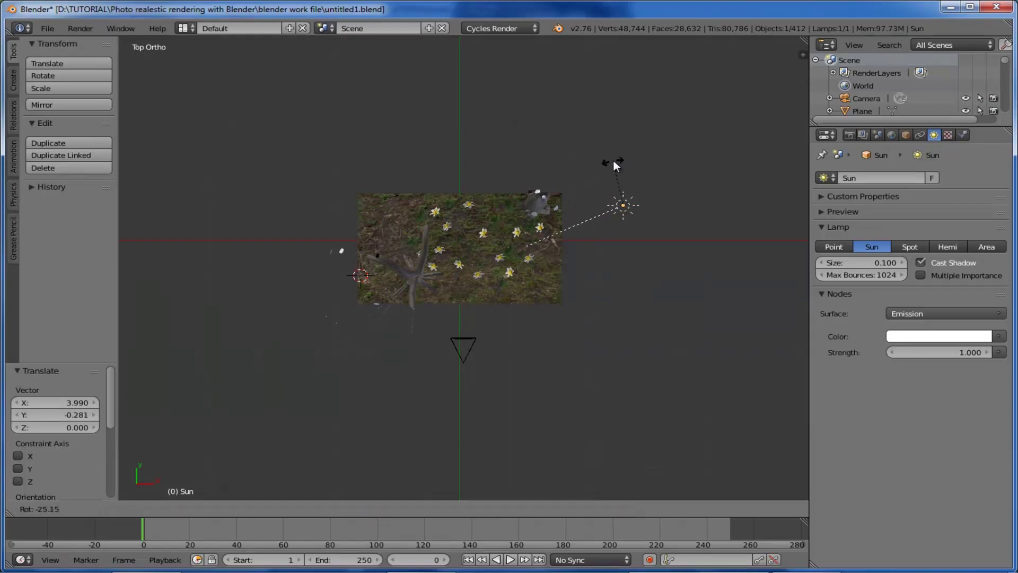
pyautogui.click(613, 159)
pyautogui.press('KP_1')
pyautogui.press('r')
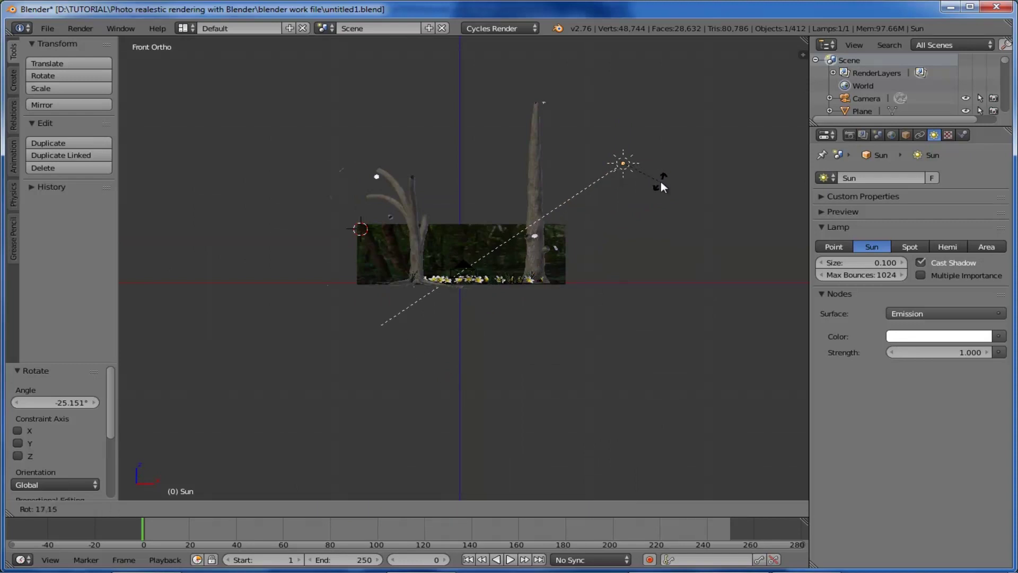
pyautogui.click(661, 182)
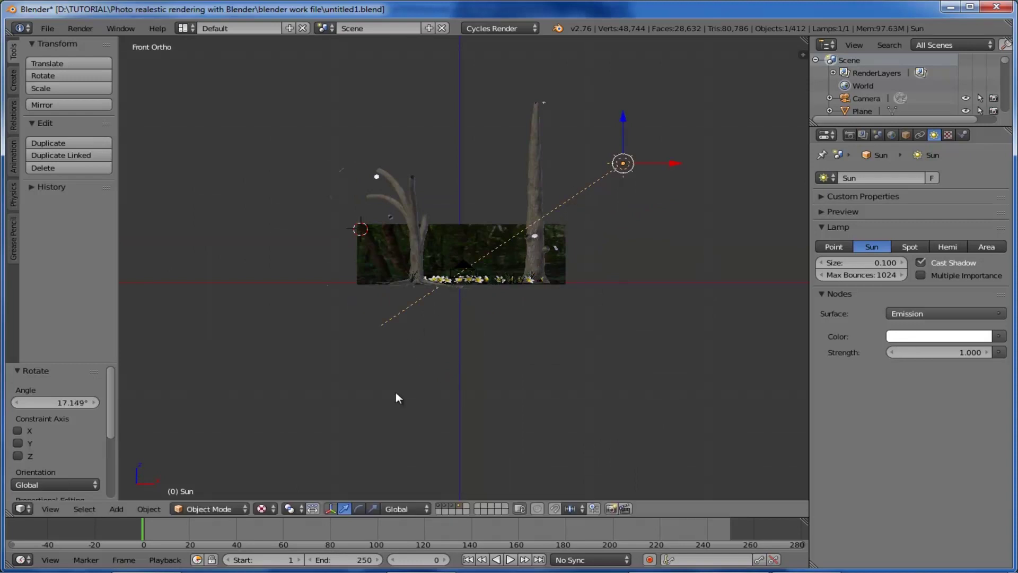
pyautogui.hotkey('ctrl', 'z')
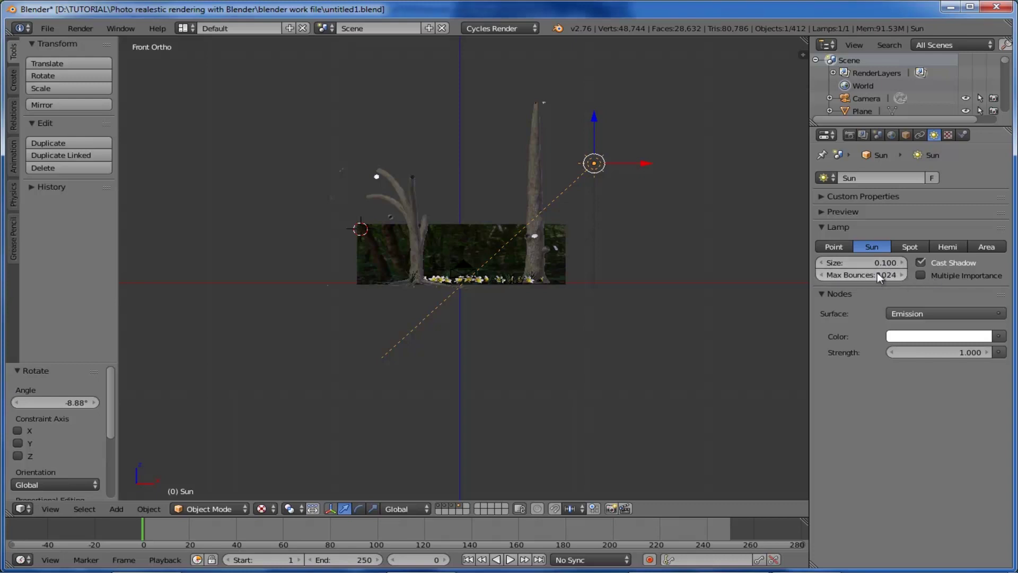
# - Set the Sun lamp's strength to 6, keeping shadows on
pyautogui.click(921, 262)
pyautogui.click(922, 261)
pyautogui.click(962, 352)
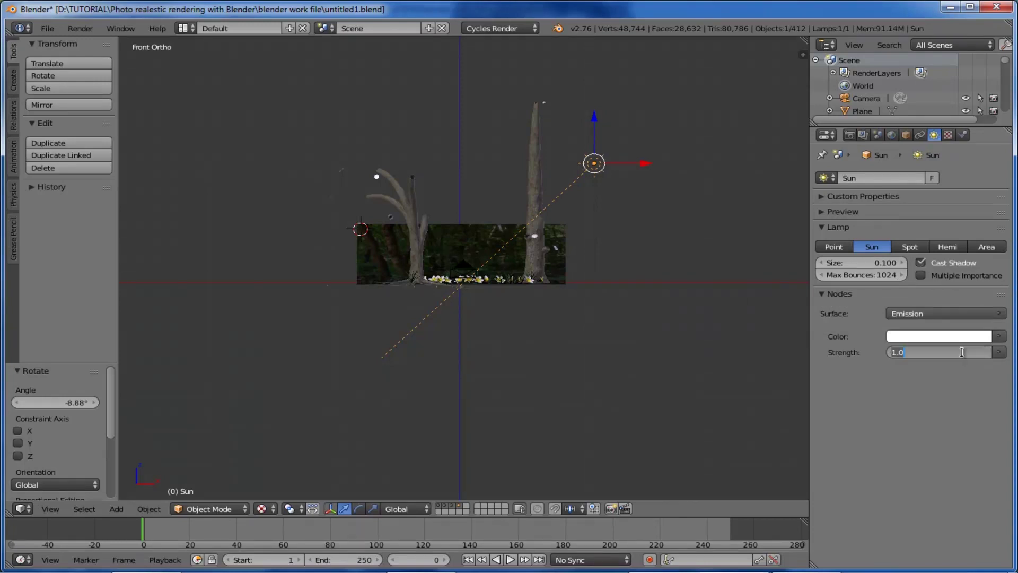
pyautogui.write('6')
pyautogui.press('Return')
# - Preview the scene through the camera with Rendered viewport shading
pyautogui.press('KP_0')
pyautogui.click(261, 508)
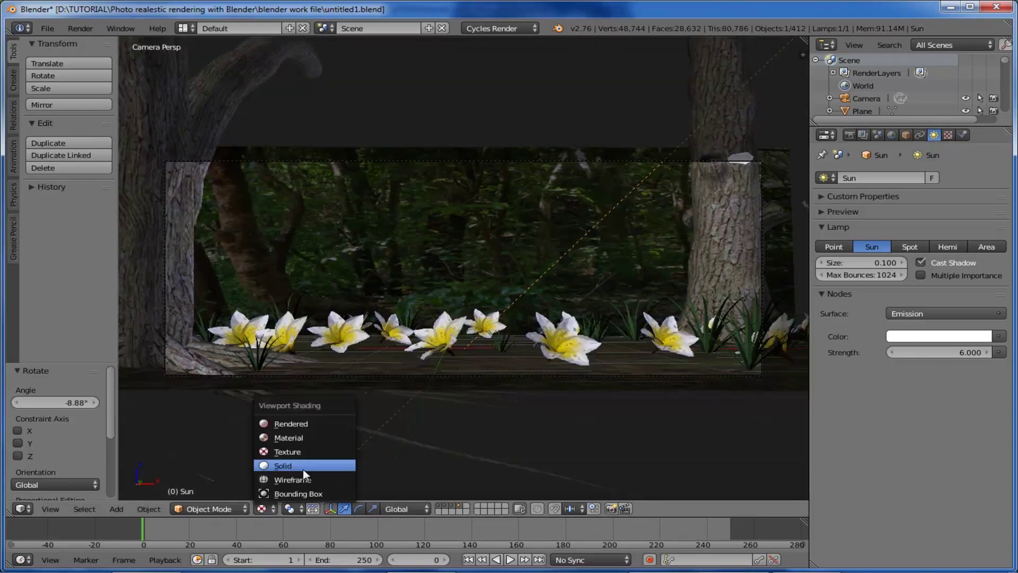
pyautogui.click(304, 421)
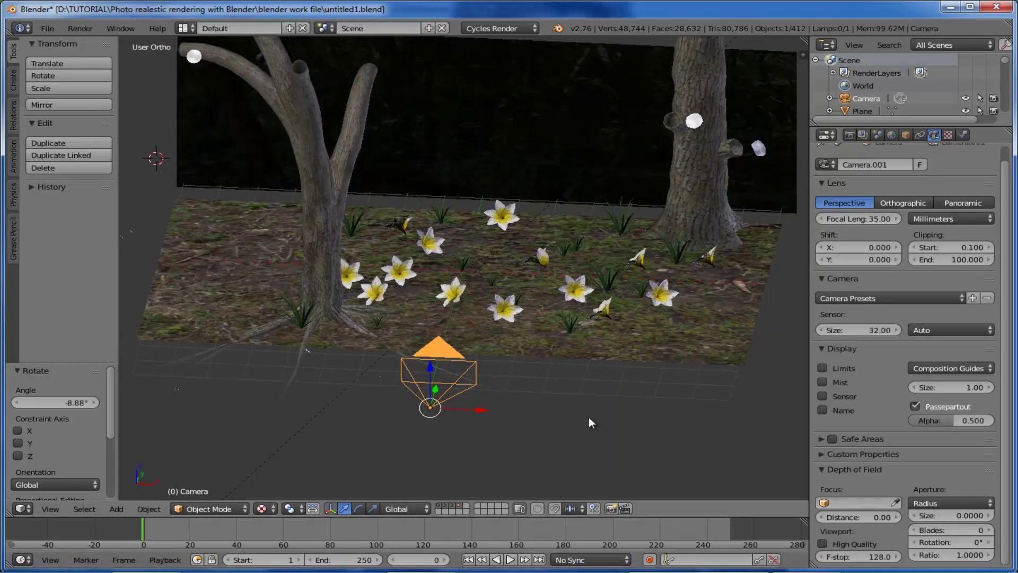
pyautogui.scroll(3, 585, 419)
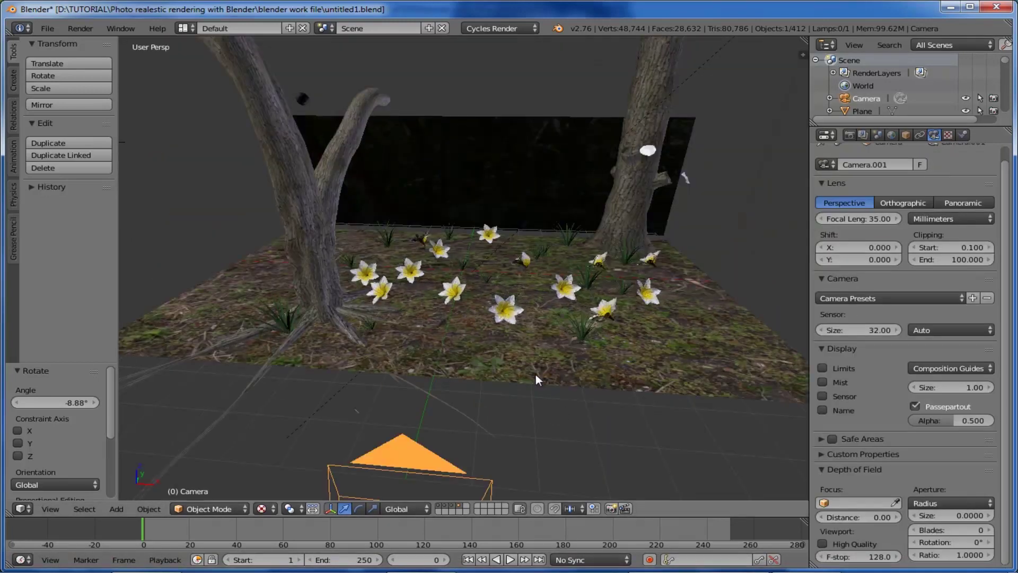
# - Add an arrows empty and place it near the scene centre in top view
pyautogui.moveTo(536, 375); pyautogui.dragTo(487, 375, button='middle')
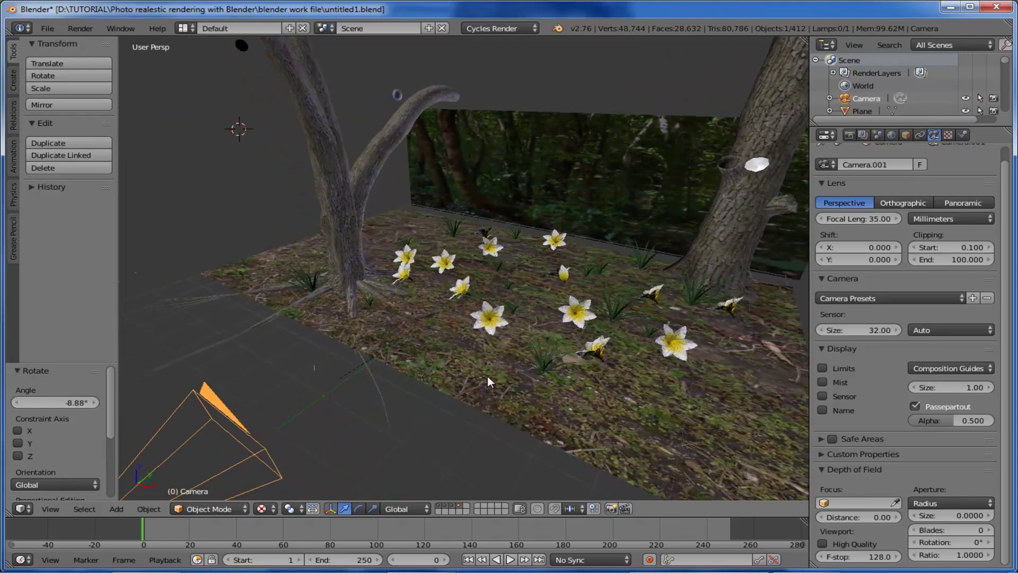
pyautogui.hotkey('shift', 'a')
pyautogui.moveTo(456, 327)
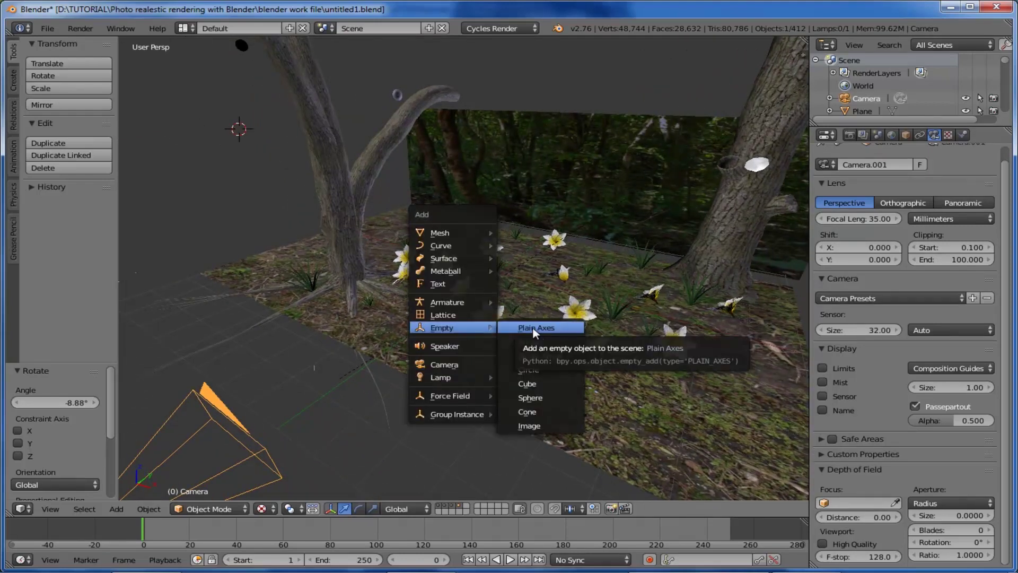
pyautogui.click(536, 341)
pyautogui.press('KP_7')
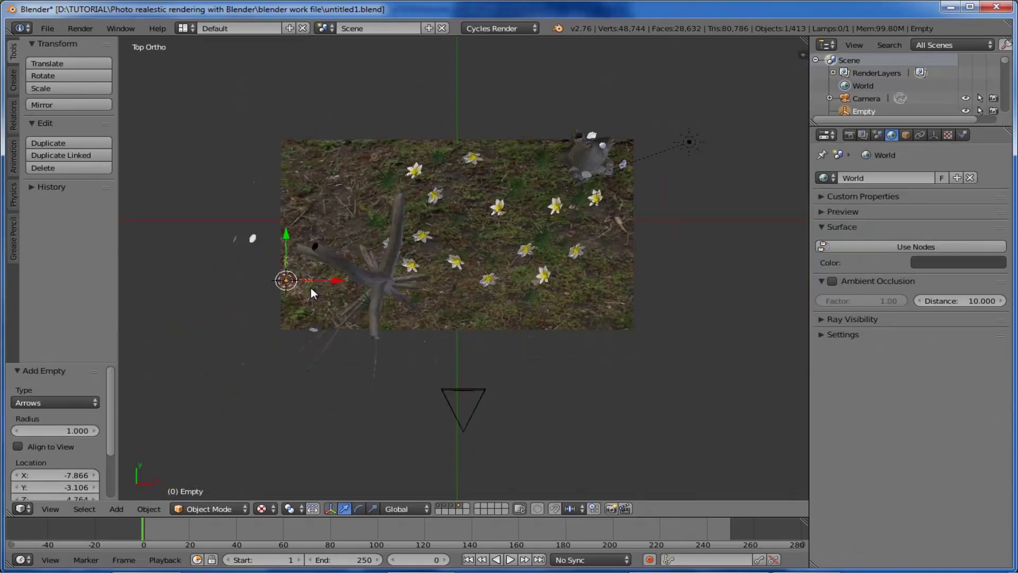
pyautogui.press('g')
pyautogui.click(486, 241)
# - Lower the empty to the flowers, adjust its Y depth, and select the camera
pyautogui.press('KP_1')
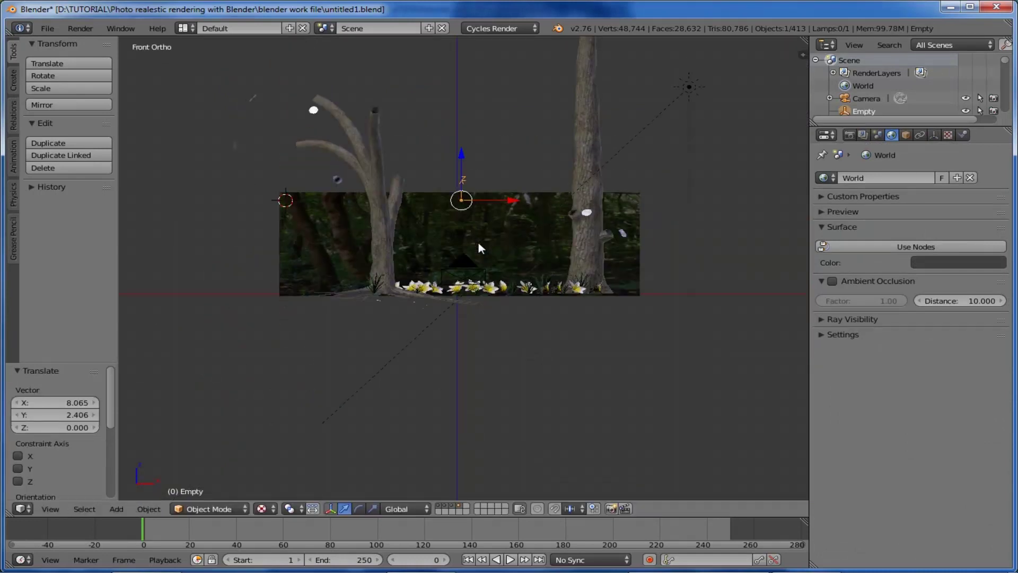
pyautogui.press('g')
pyautogui.press('z')
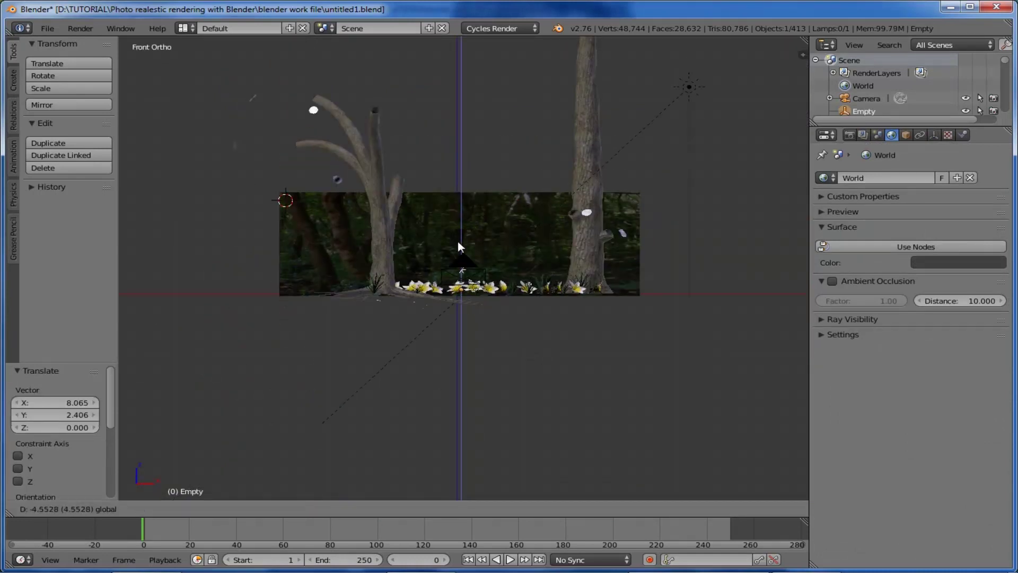
pyautogui.click(461, 238)
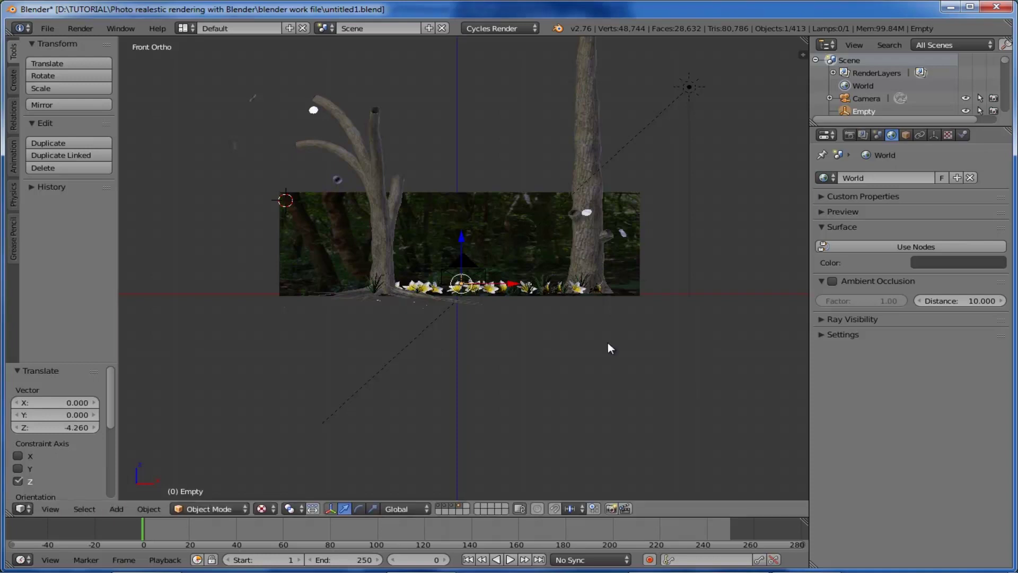
pyautogui.moveTo(608, 348); pyautogui.dragTo(466, 444, button='middle')
pyautogui.press('g')
pyautogui.press('y')
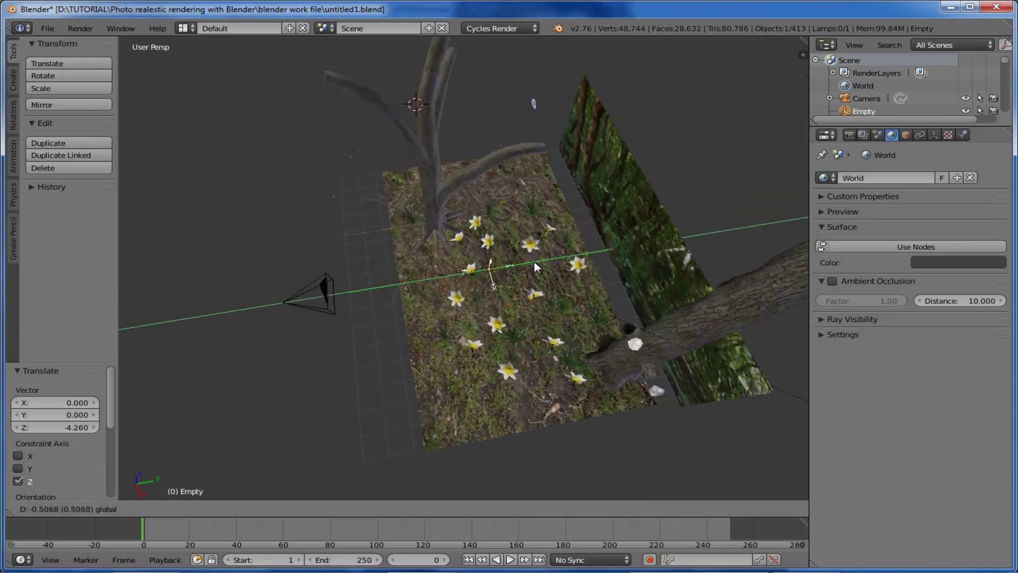
pyautogui.click(535, 263)
pyautogui.rightClick(325, 290)
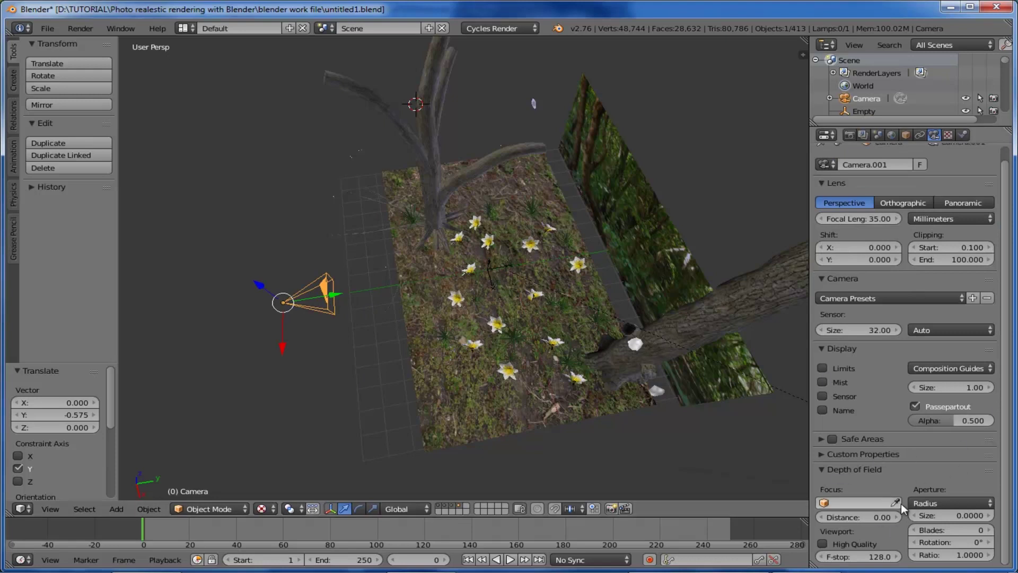
# - Set the camera's depth-of-field focus to the Empty with aperture size 0.3
pyautogui.click(880, 503)
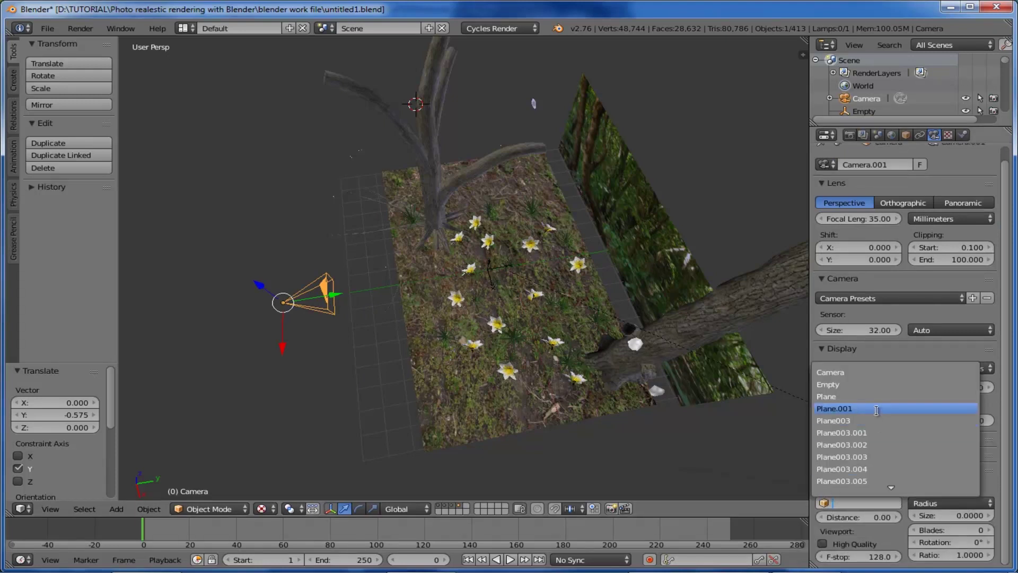
pyautogui.click(853, 385)
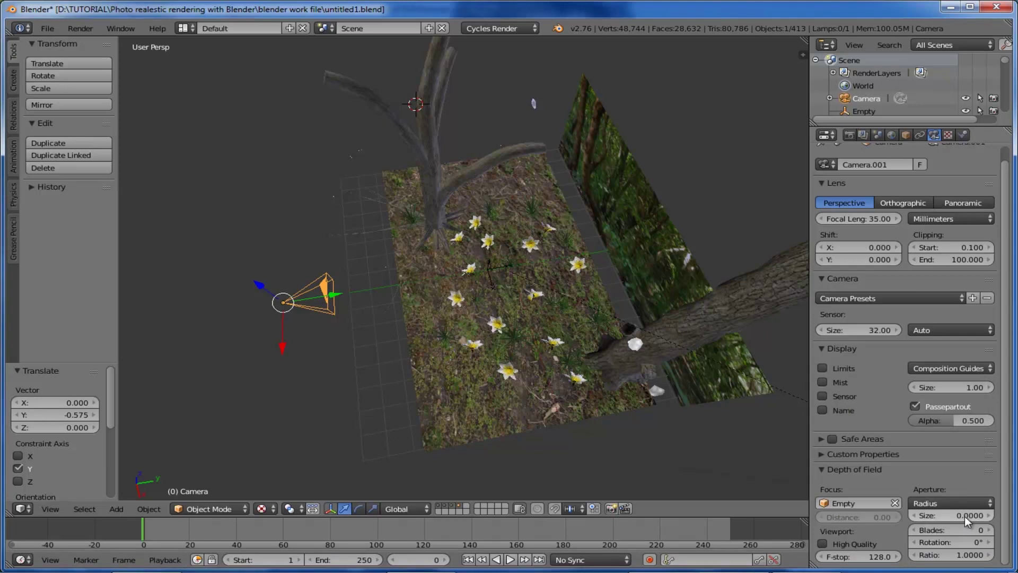
pyautogui.click(966, 518)
pyautogui.write('0.3')
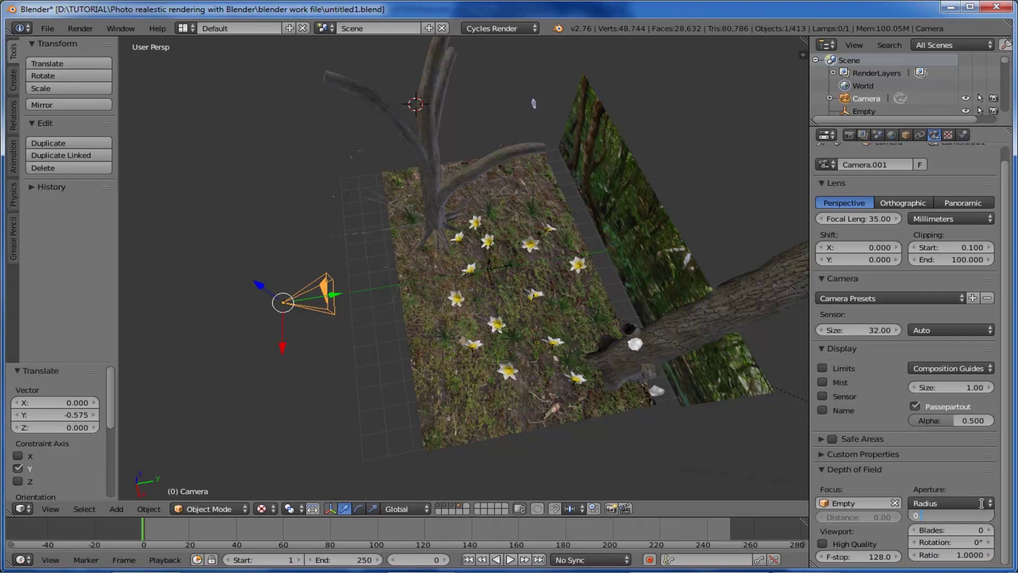
pyautogui.press('Return')
# - Preview the camera view with Rendered shading in Cycles
pyautogui.press('KP_0')
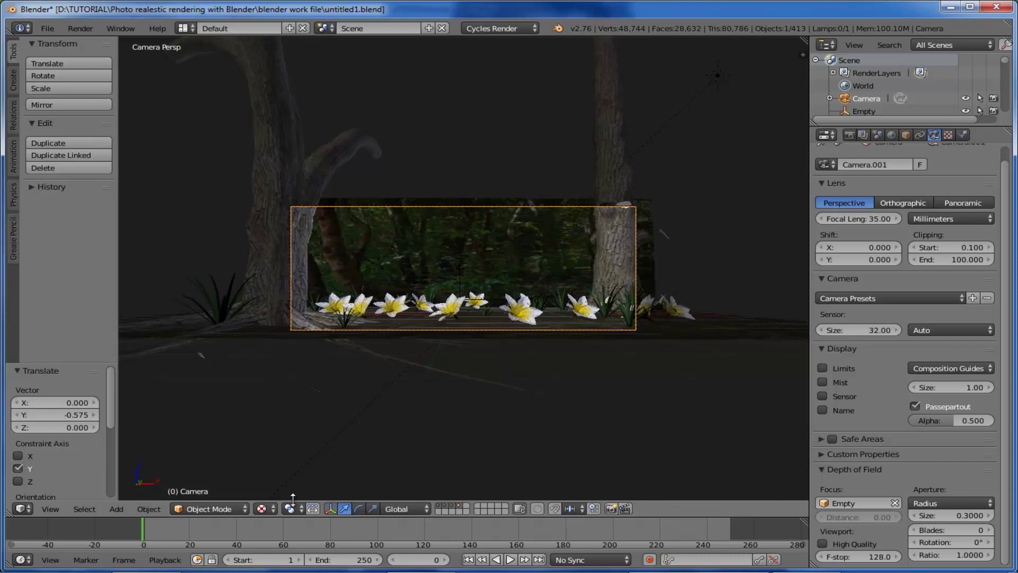
pyautogui.click(273, 508)
pyautogui.click(290, 423)
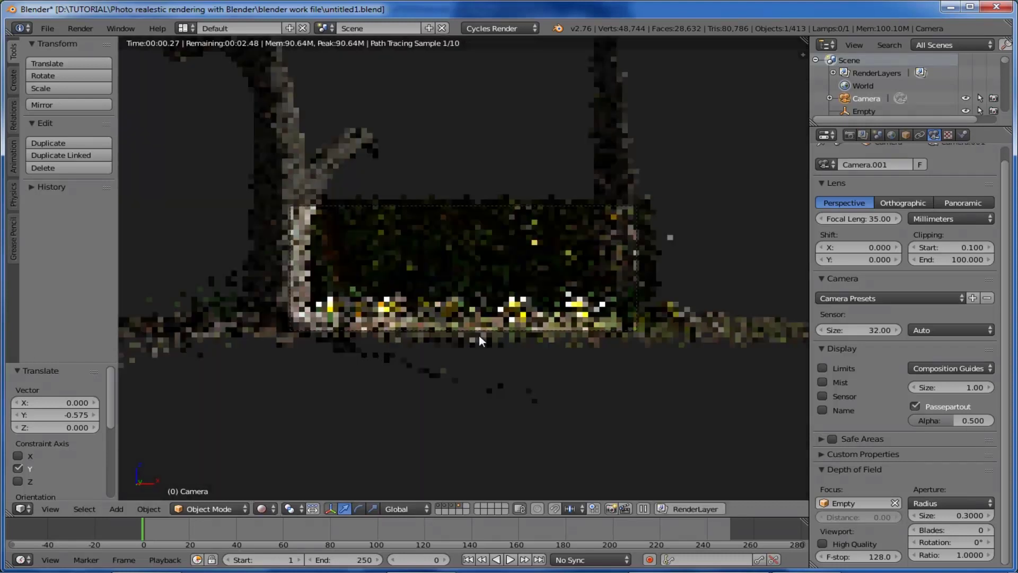
pyautogui.scroll(2, 555, 338)
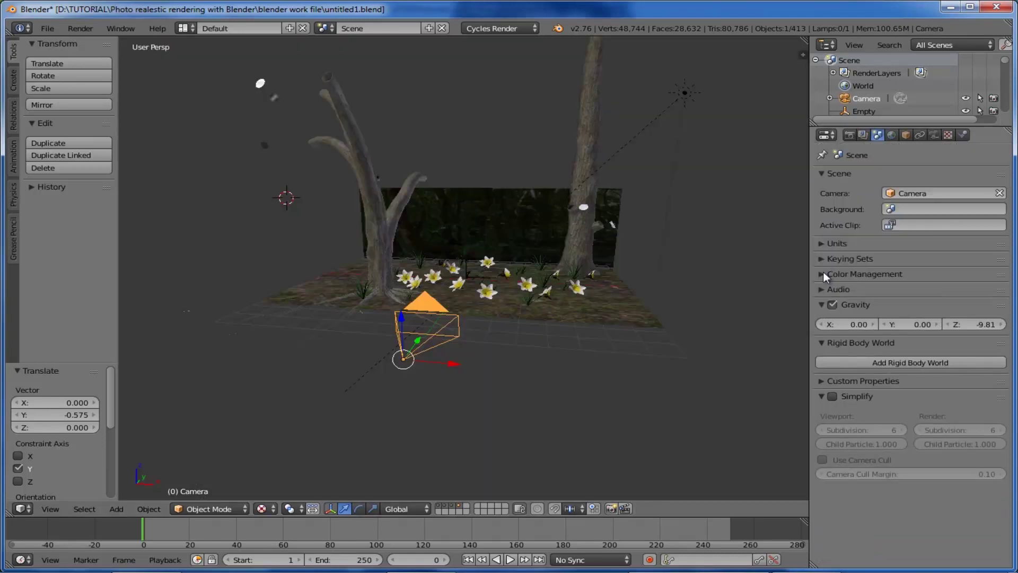
# - Adjust Color Management exposure, ending lower, while viewing the camera in rendered Cycles preview
pyautogui.click(822, 274)
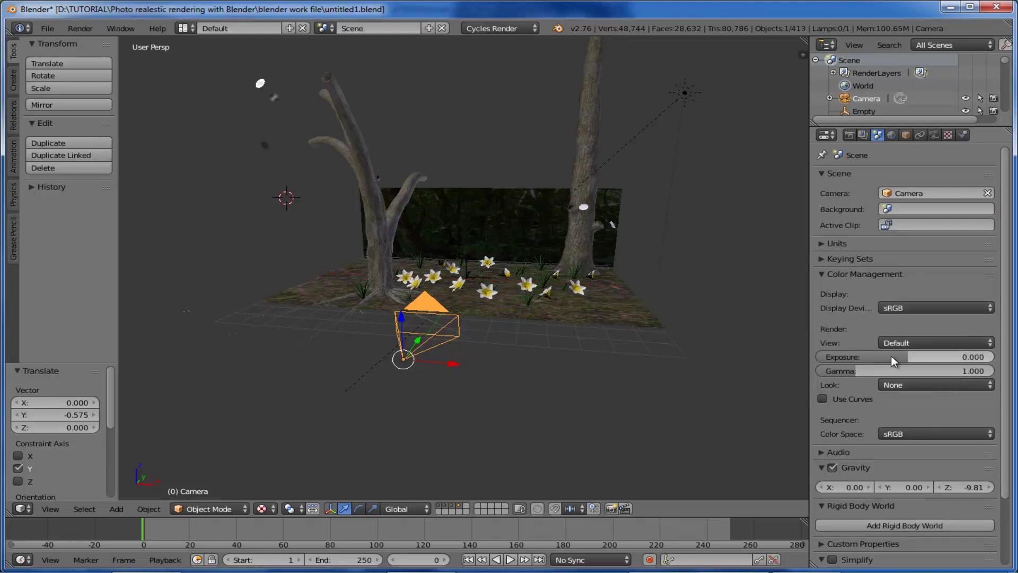
pyautogui.moveTo(896, 360); pyautogui.dragTo(916, 364)
pyautogui.press('KP_0')
pyautogui.hotkey('shift', 'z')
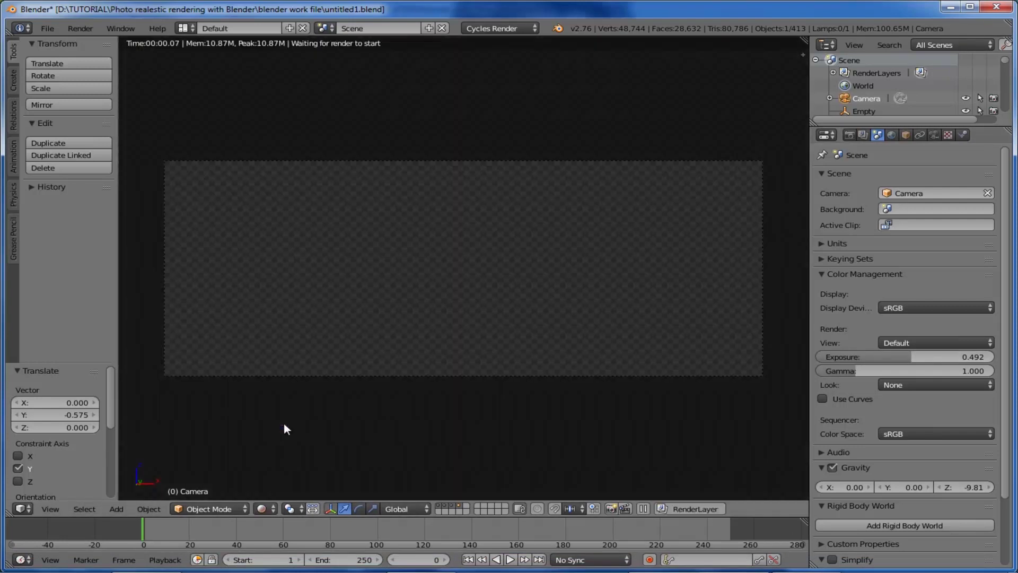
pyautogui.moveTo(857, 357)
pyautogui.mouseDown()
pyautogui.moveTo(905, 357)
pyautogui.moveTo(854, 371)
pyautogui.mouseUp()
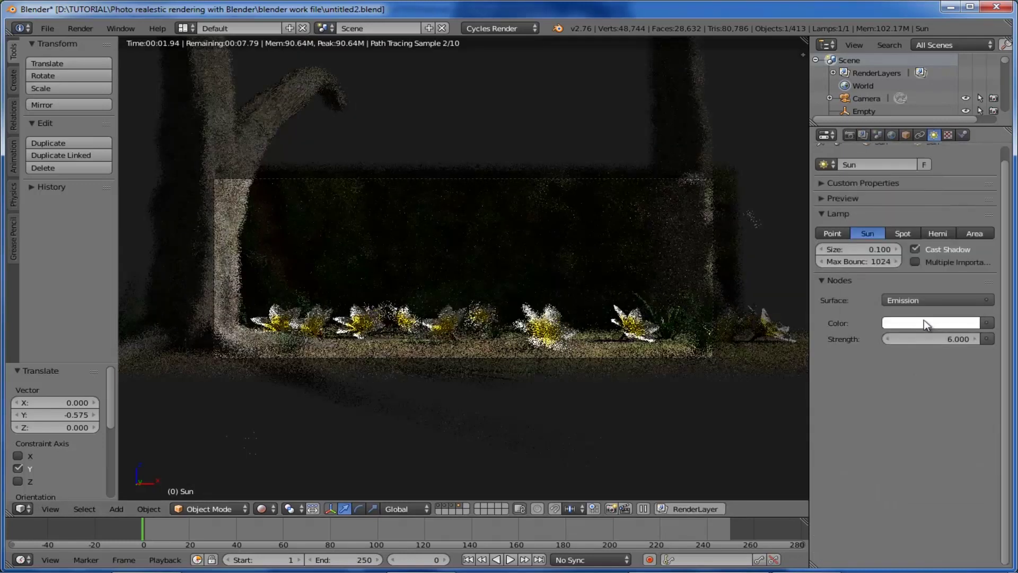
# - Tint the sun lamp's colour a warm peach-orange
pyautogui.click(924, 321)
pyautogui.click(900, 193)
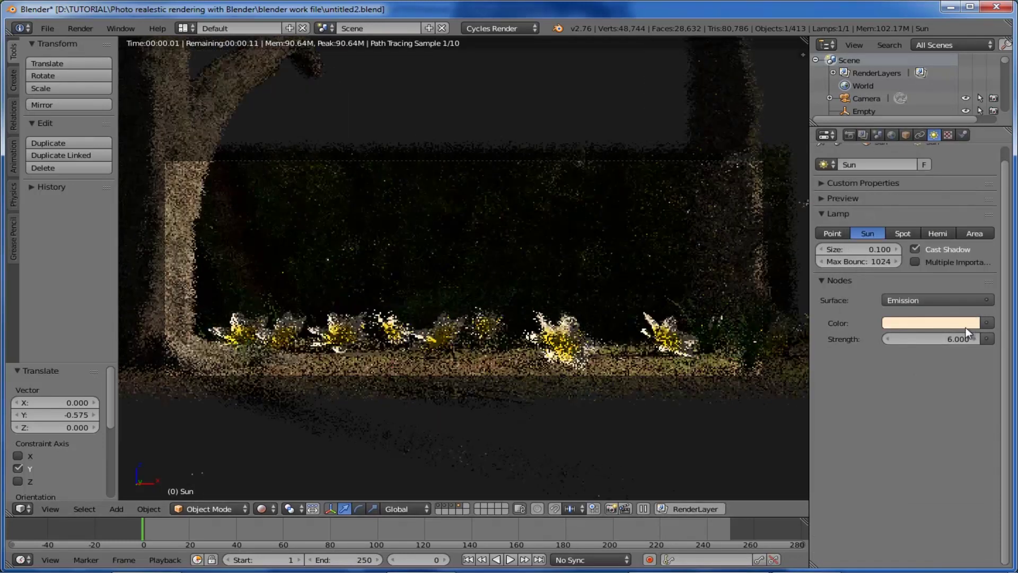
pyautogui.click(901, 322)
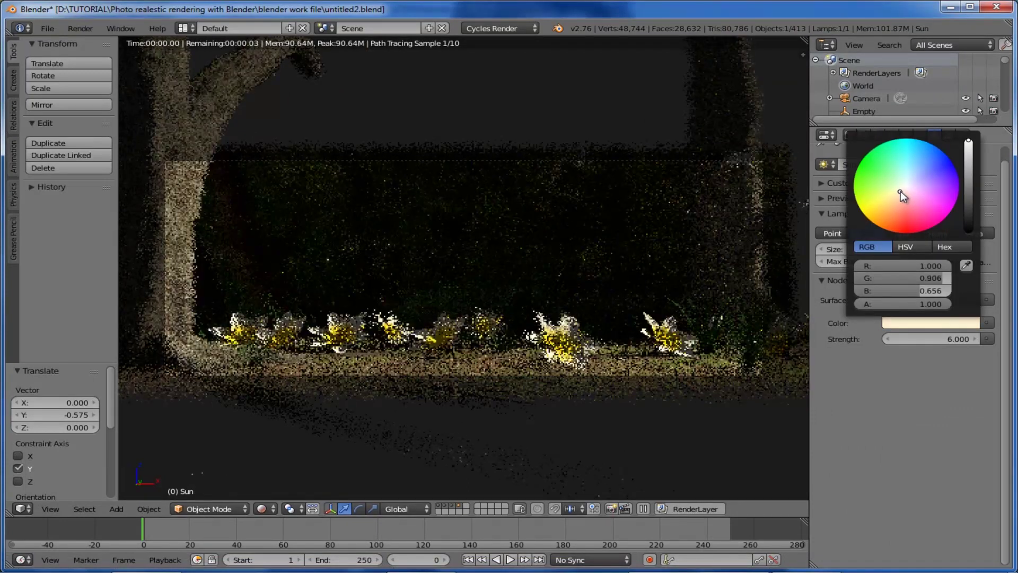
pyautogui.click(901, 193)
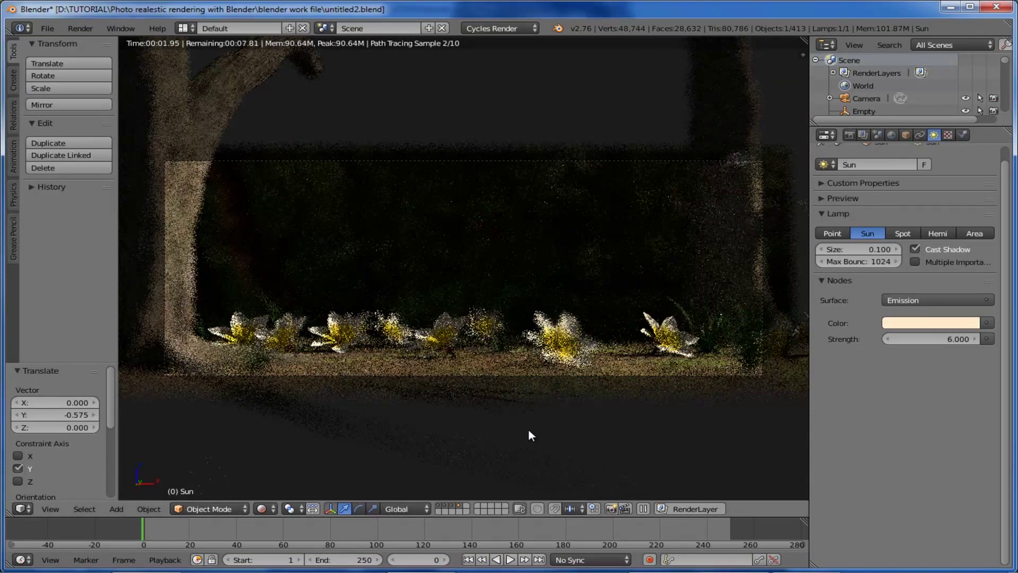
# - Keep the scene exposure at -0.246 and gamma 0.959 while the render finishes
pyautogui.click(877, 135)
pyautogui.moveTo(902, 361); pyautogui.dragTo(905, 355)
pyautogui.press('Escape')
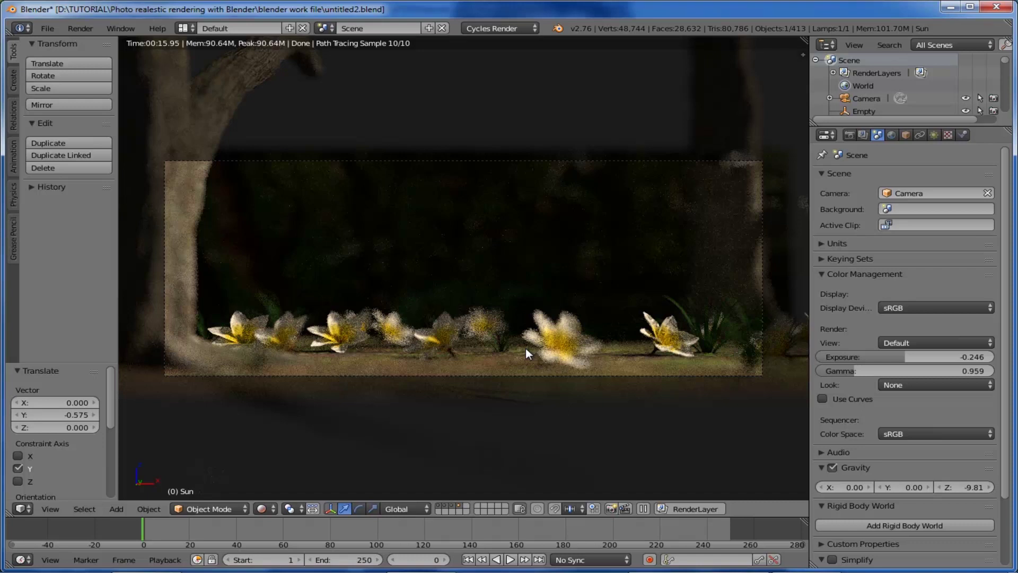
# - Select the camera and move and rotate it to begin reframing the shot
pyautogui.hotkey('shift', 'z')
pyautogui.rightClick(599, 281)
pyautogui.press('g')
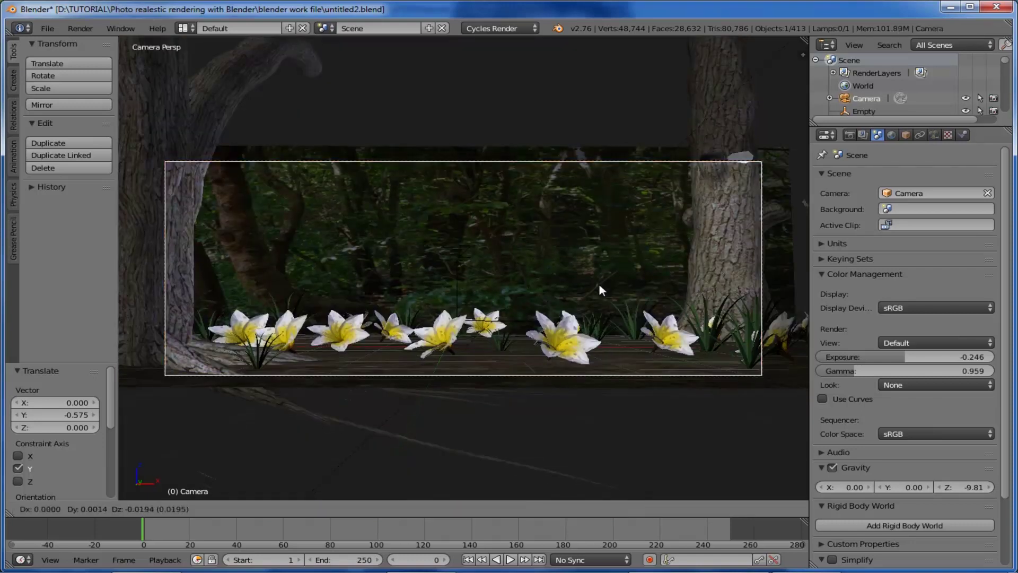
pyautogui.click(600, 283)
pyautogui.press('r')
pyautogui.press('r')
pyautogui.click(592, 260)
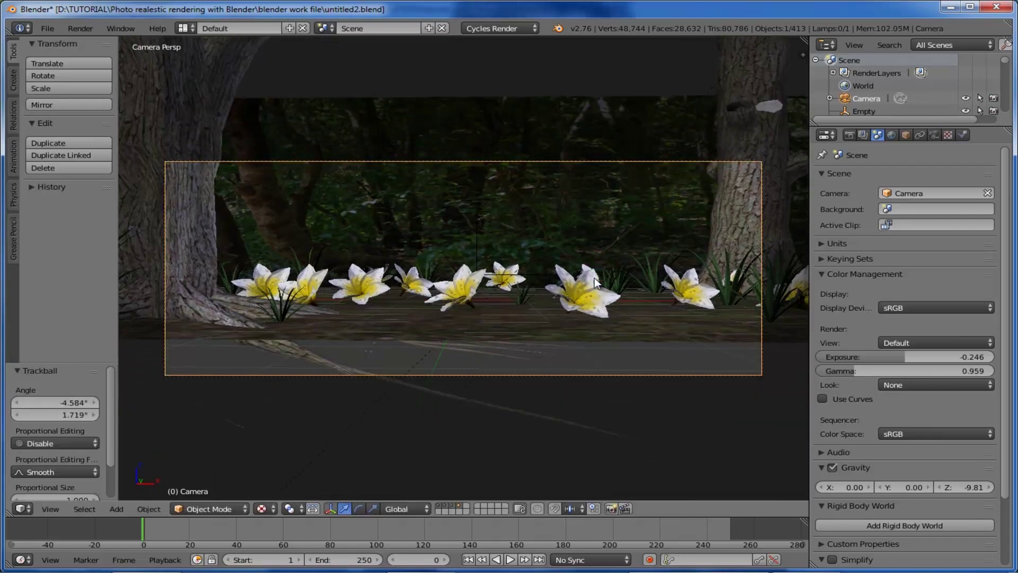
pyautogui.press('g')
pyautogui.click(593, 237)
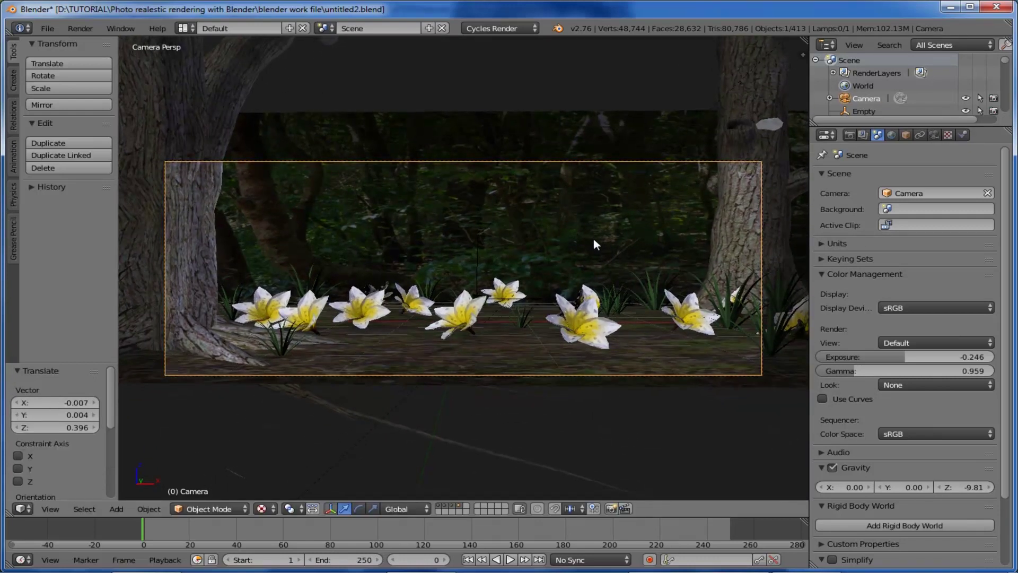
# - Keep moving and rotating the camera until flowers and tree trunks fill the frame
pyautogui.press('r')
pyautogui.press('r')
pyautogui.click(598, 249)
pyautogui.press('g')
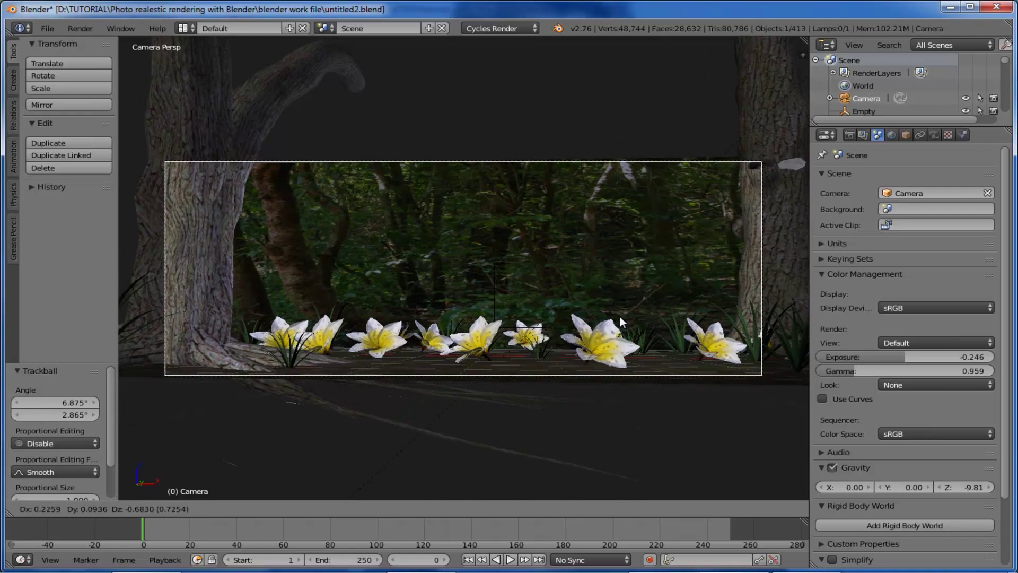
pyautogui.click(652, 317)
pyautogui.press('r')
pyautogui.press('r')
pyautogui.click(650, 315)
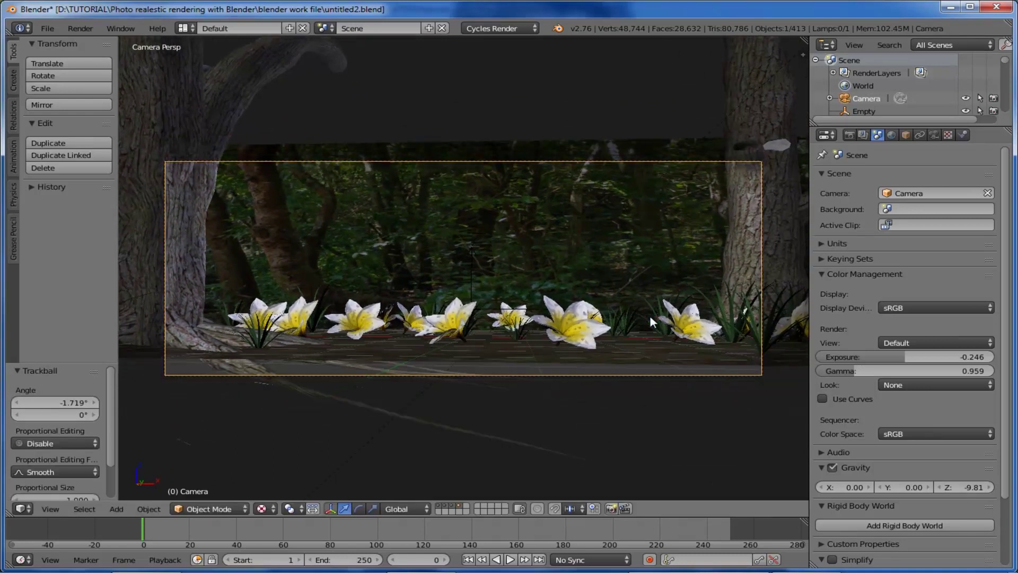
pyautogui.press('g')
pyautogui.click(648, 300)
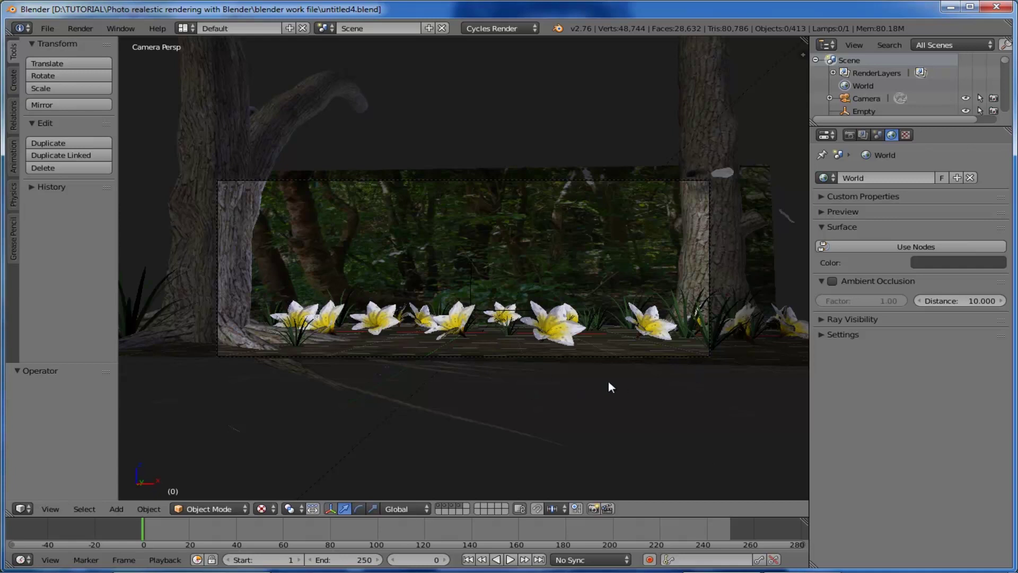
# - Add a plane in top view and move it to the right of the ground
pyautogui.press('KP_7')
pyautogui.hotkey('shift', 'a')
pyautogui.moveTo(594, 371)
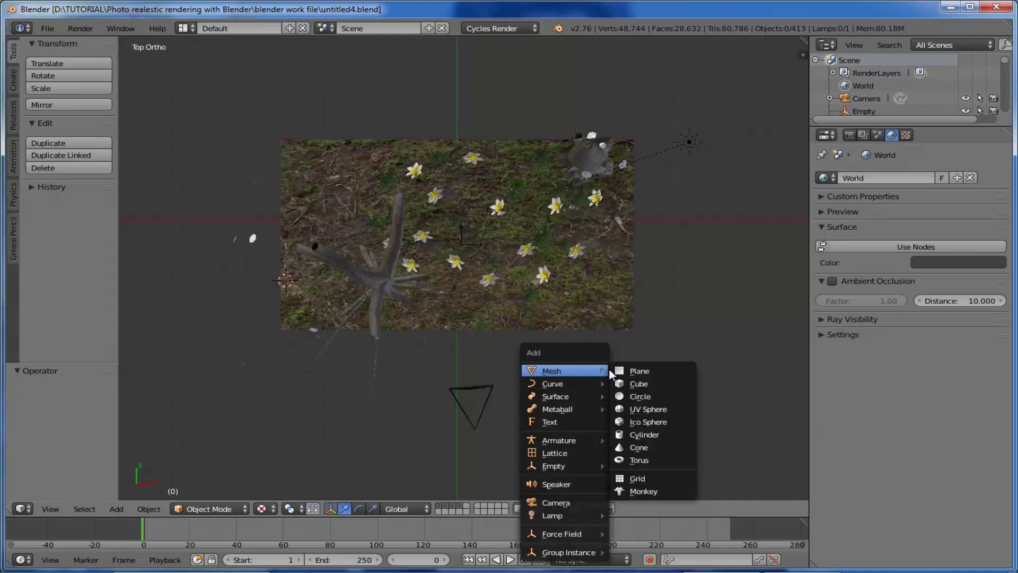
pyautogui.click(630, 372)
pyautogui.press('g')
pyautogui.press('x')
pyautogui.press('Return')
pyautogui.press('g')
pyautogui.press('y')
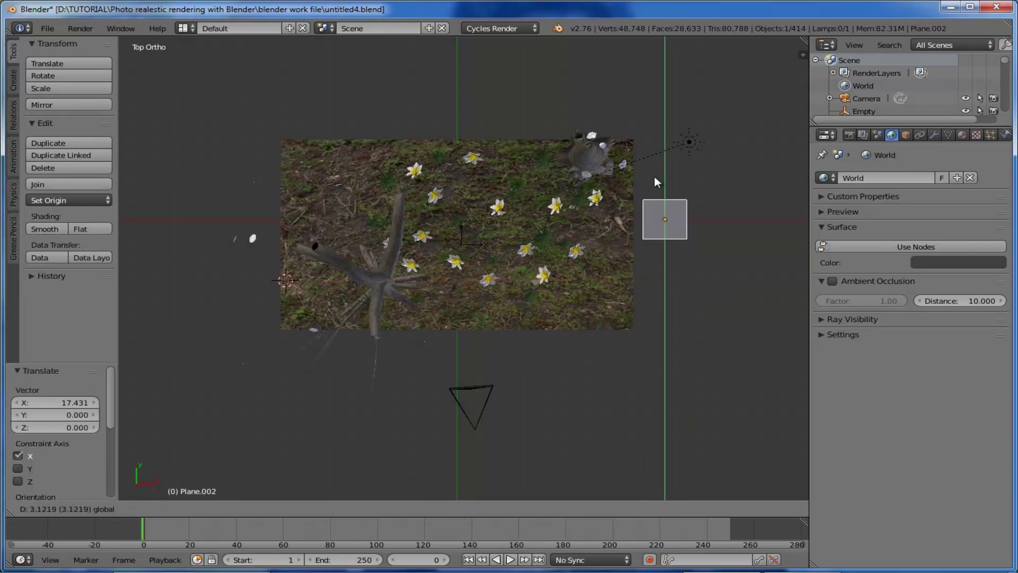
pyautogui.click(654, 175)
# - Stretch the plane along Y and shift it along Y
pyautogui.press('s')
pyautogui.press('y')
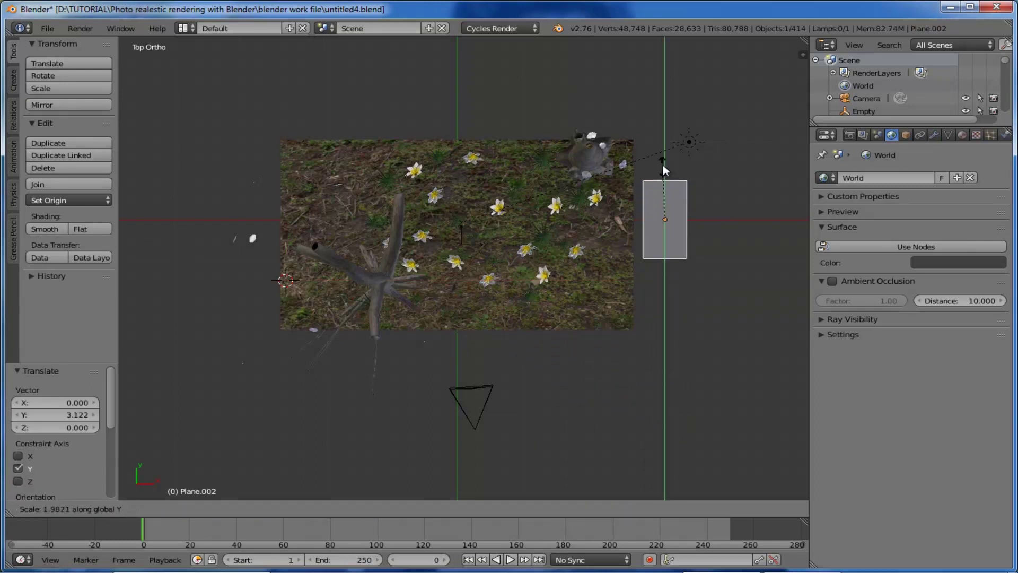
pyautogui.click(662, 143)
pyautogui.press('g')
pyautogui.press('y')
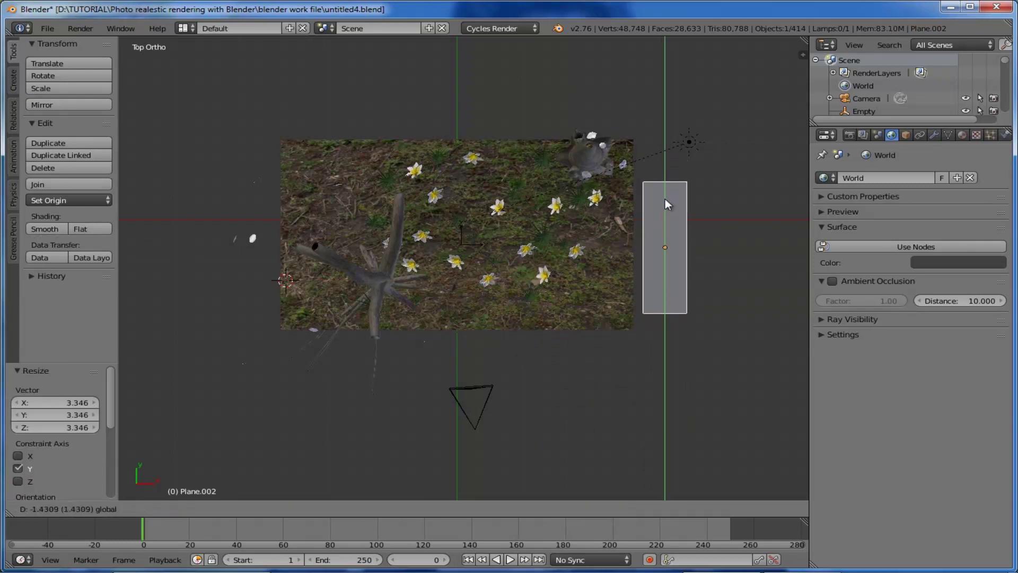
pyautogui.click(674, 184)
# - Lower the plane and rotate it about 91° to stand upright
pyautogui.press('KP_1')
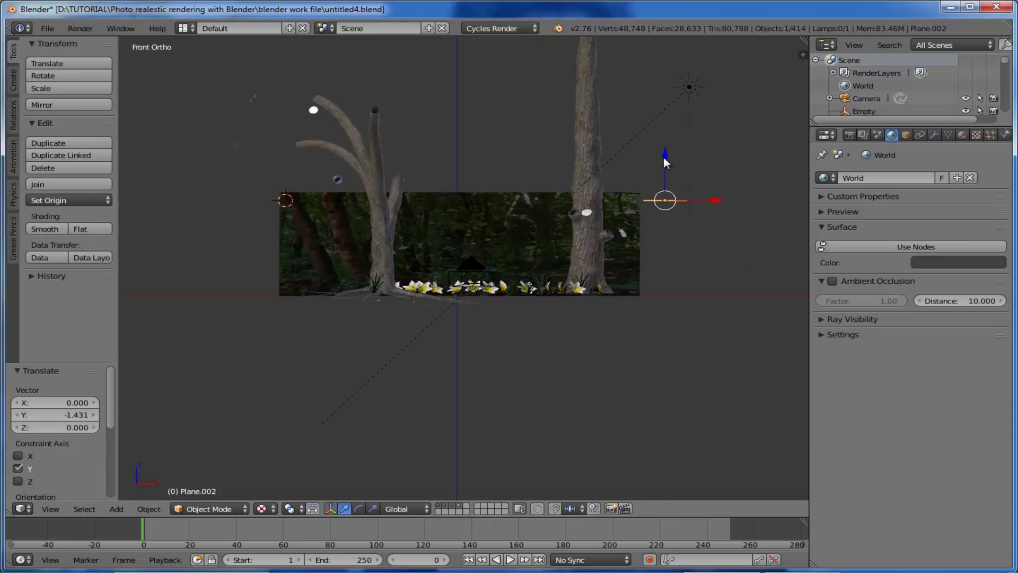
pyautogui.press('g')
pyautogui.press('z')
pyautogui.click(666, 195)
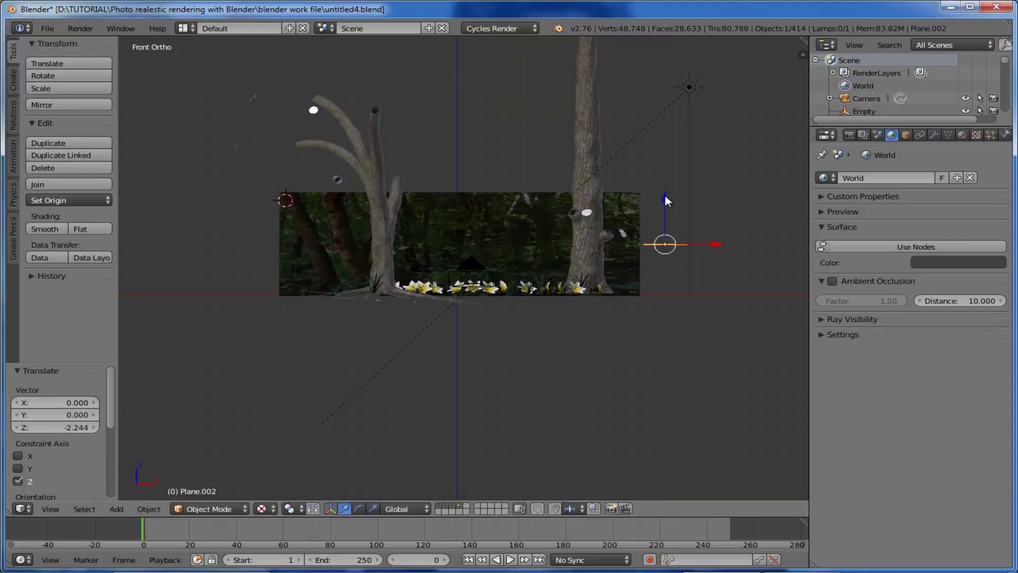
pyautogui.press('r')
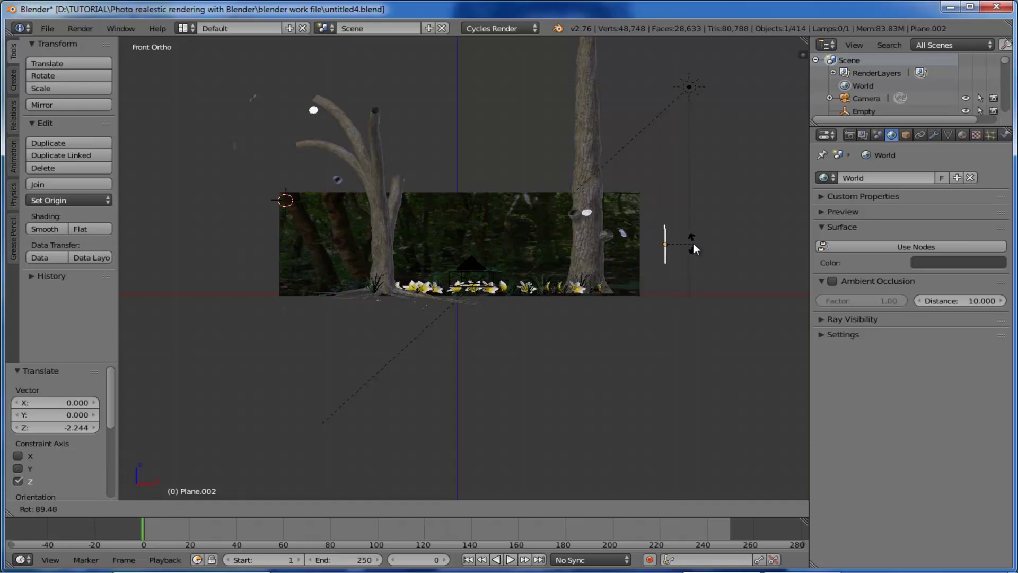
pyautogui.click(694, 242)
# - Scale the plane along its local X axis to 2.533 in side view
pyautogui.press('KP_3')
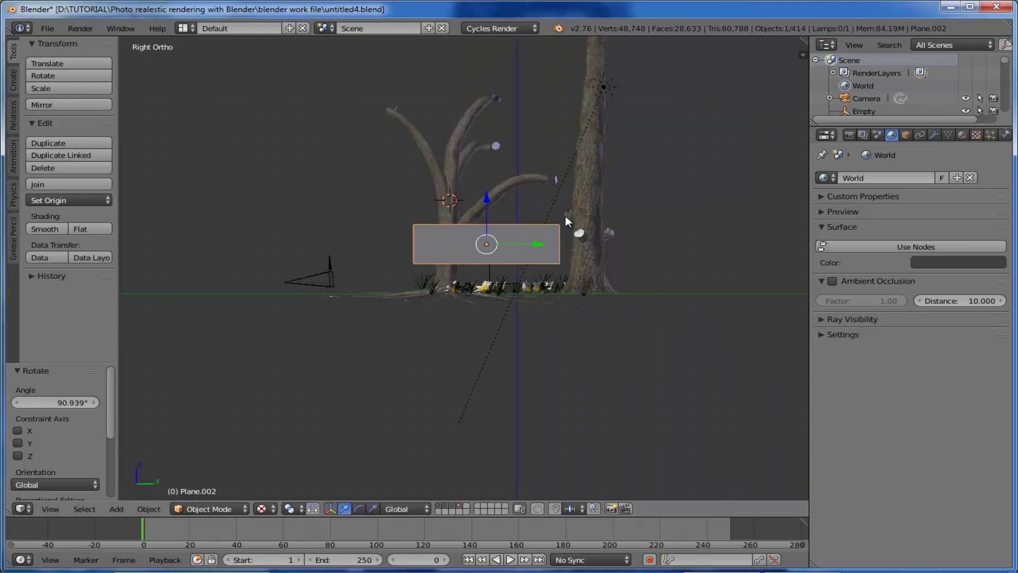
pyautogui.press('s')
pyautogui.press('x')
pyautogui.press('x')
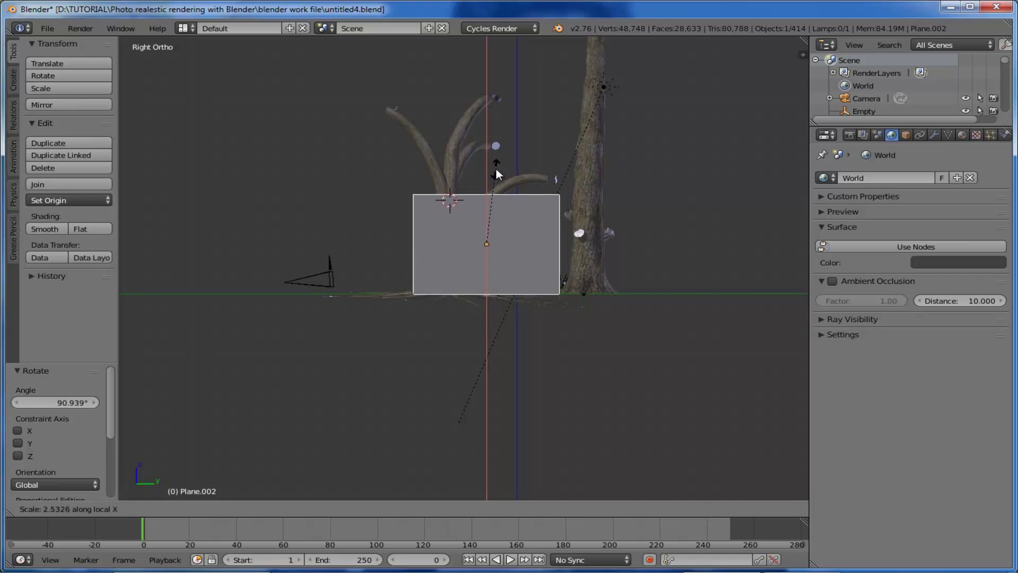
pyautogui.click(495, 169)
# - Move Plane.002 onto another layer, checking it through the camera
pyautogui.moveTo(536, 302); pyautogui.dragTo(714, 321, button='middle')
pyautogui.press('KP_0')
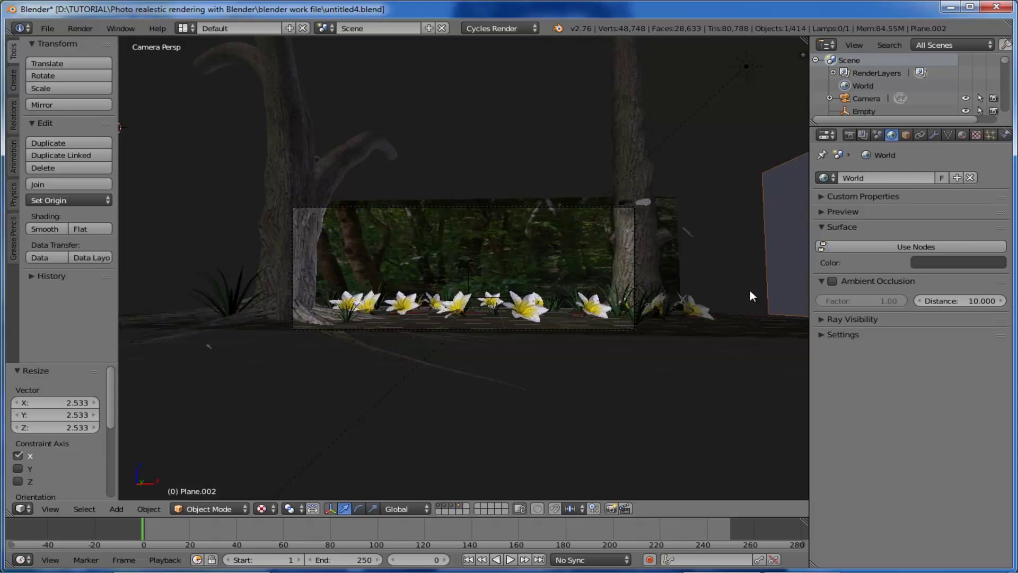
pyautogui.press('m')
pyautogui.click(902, 312)
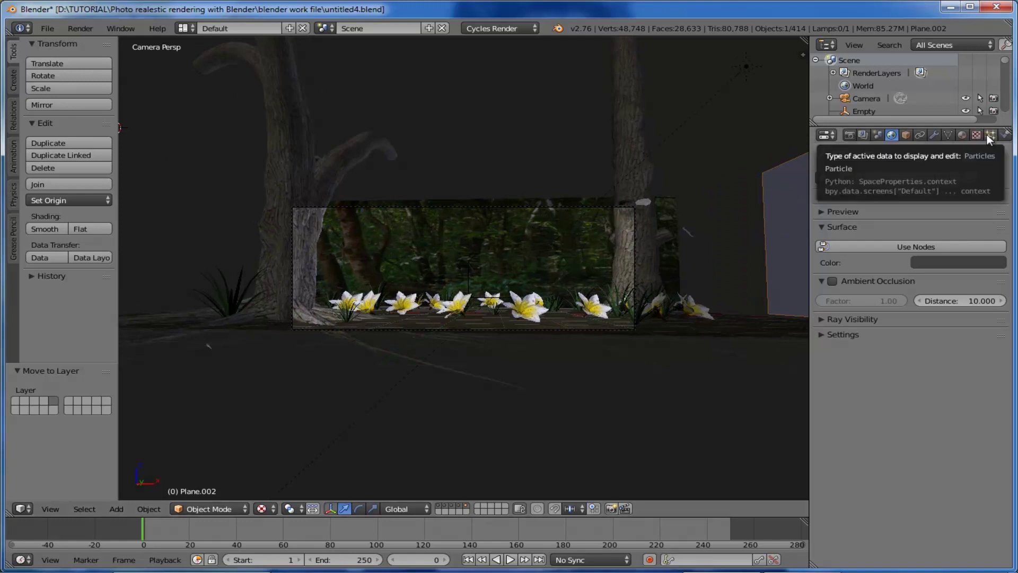
# - Add a particle system to Plane.002 emitting 200 particles with emission ending at frame 100
pyautogui.click(989, 137)
pyautogui.click(916, 219)
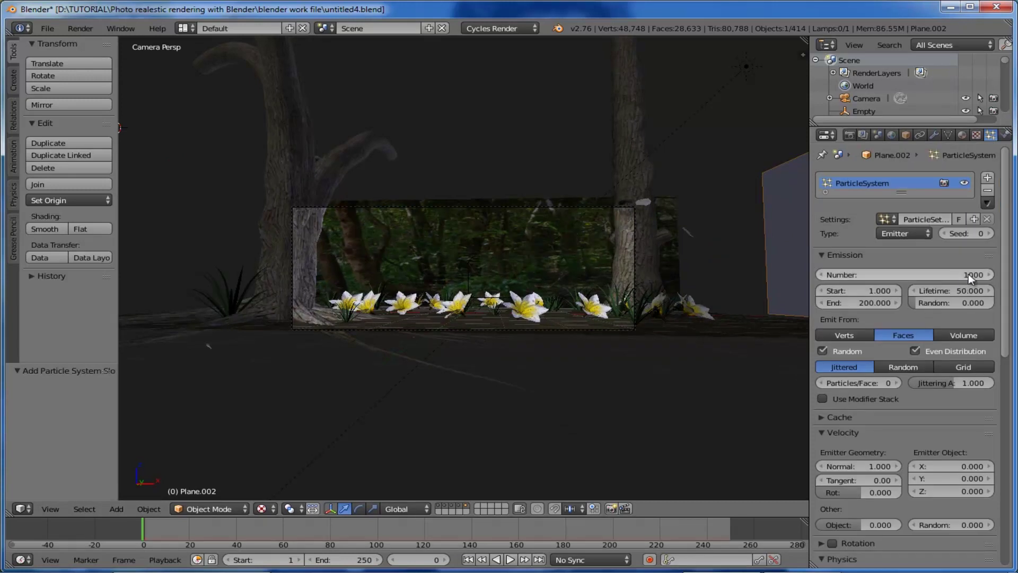
pyautogui.click(934, 274)
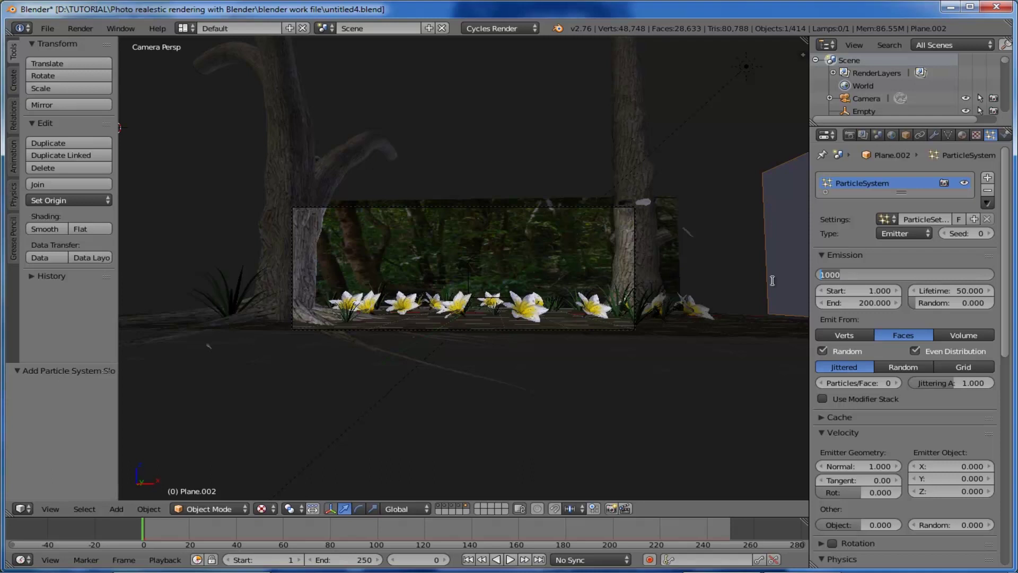
pyautogui.write('20')
pyautogui.click(854, 302)
pyautogui.write('1')
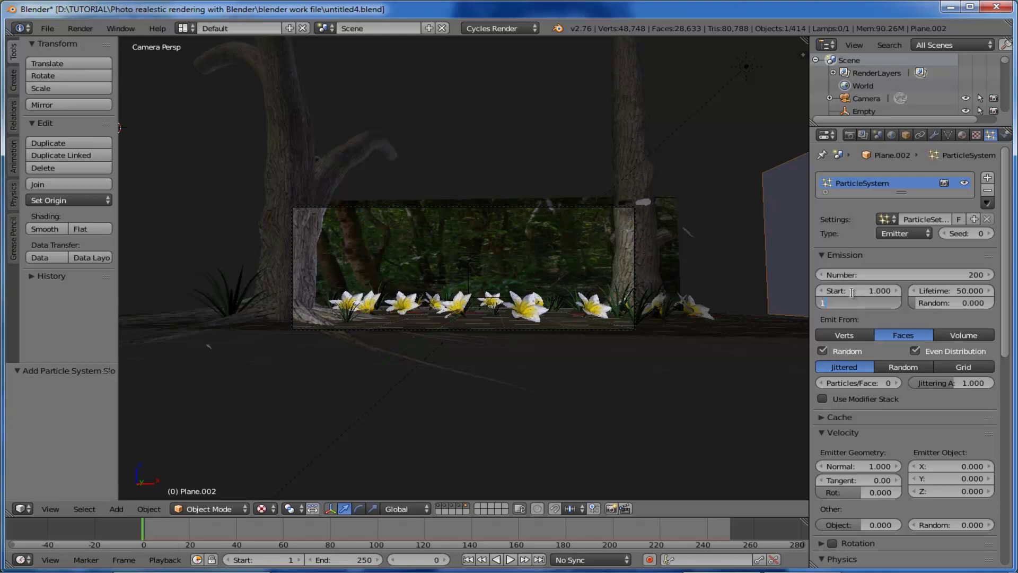
pyautogui.press('Return')
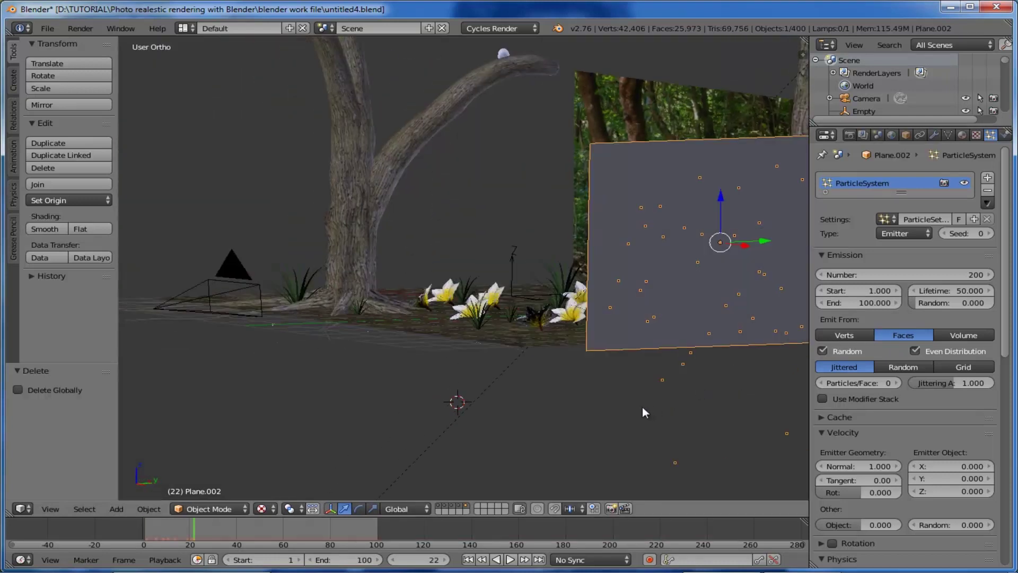
# - Orbit to view the plane at an angle and play the animation to watch particles fall
pyautogui.scroll(-4, 657, 402)
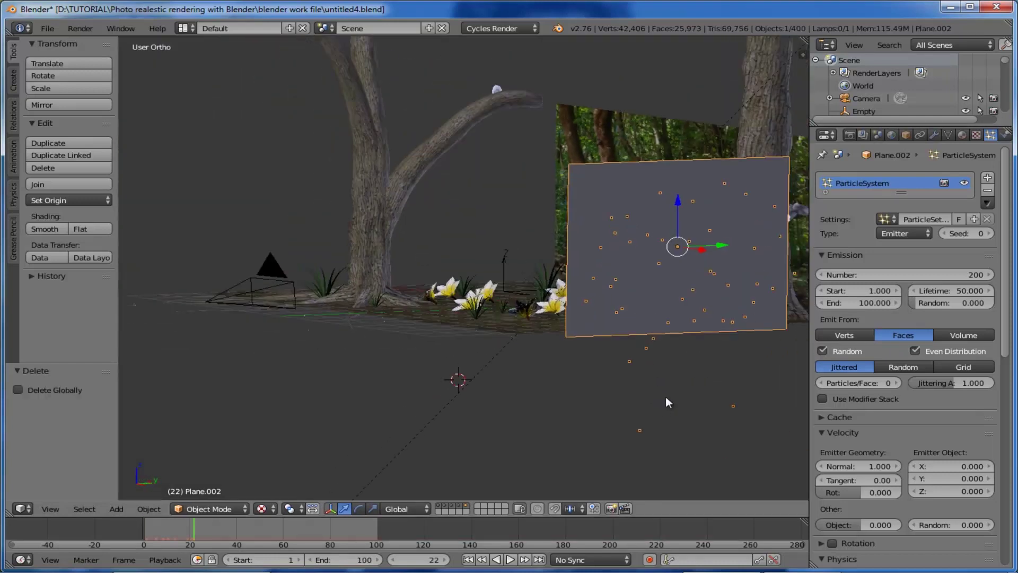
pyautogui.moveTo(714, 408); pyautogui.dragTo(757, 403, button='middle')
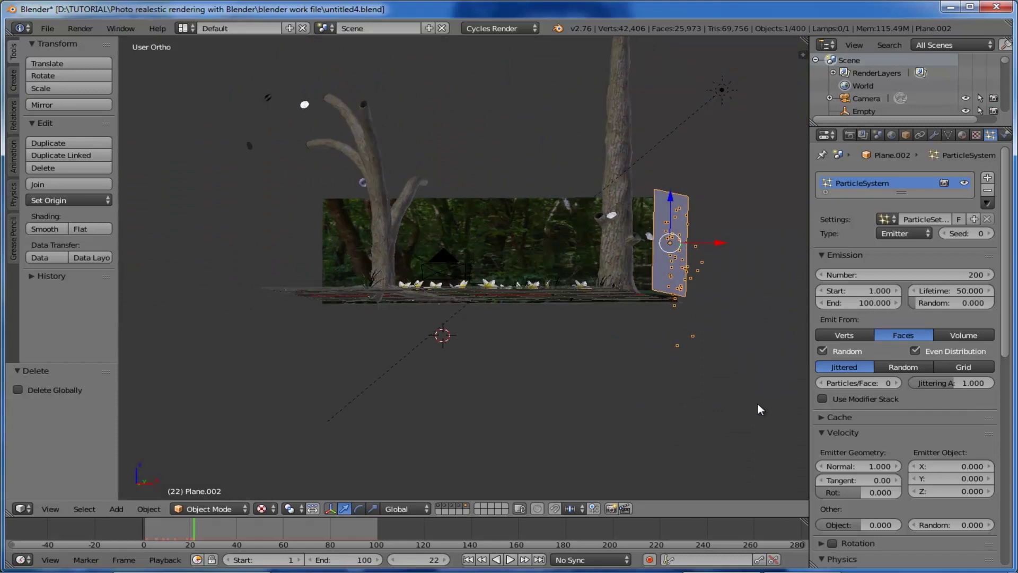
pyautogui.hotkey('alt', 'a')
pyautogui.moveTo(223, 527); pyautogui.dragTo(279, 529)
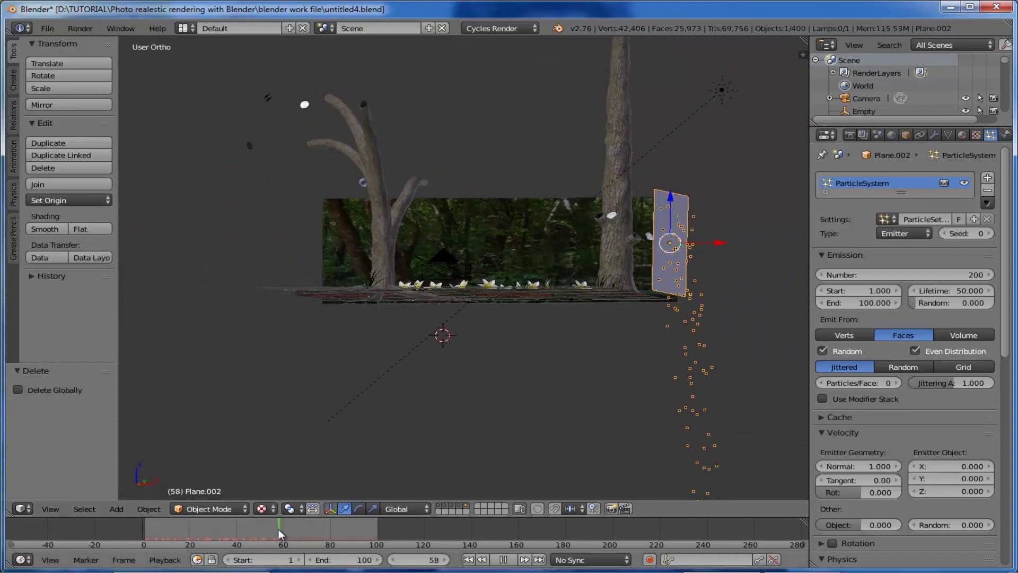
pyautogui.hotkey('alt', 'a')
# - Flip the emitter plane around about 179° in top view and replay the animation
pyautogui.press('KP_7')
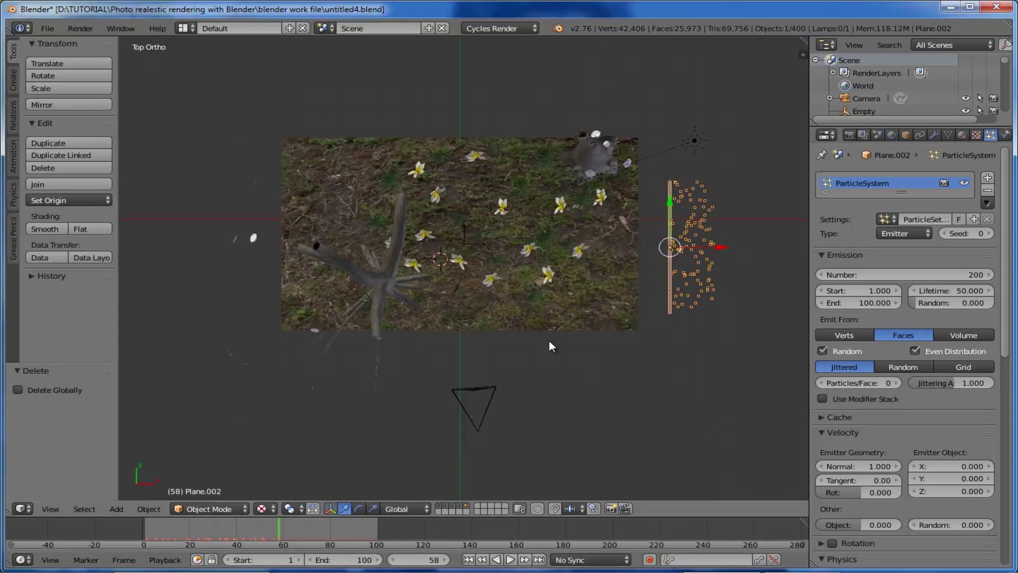
pyautogui.press('r')
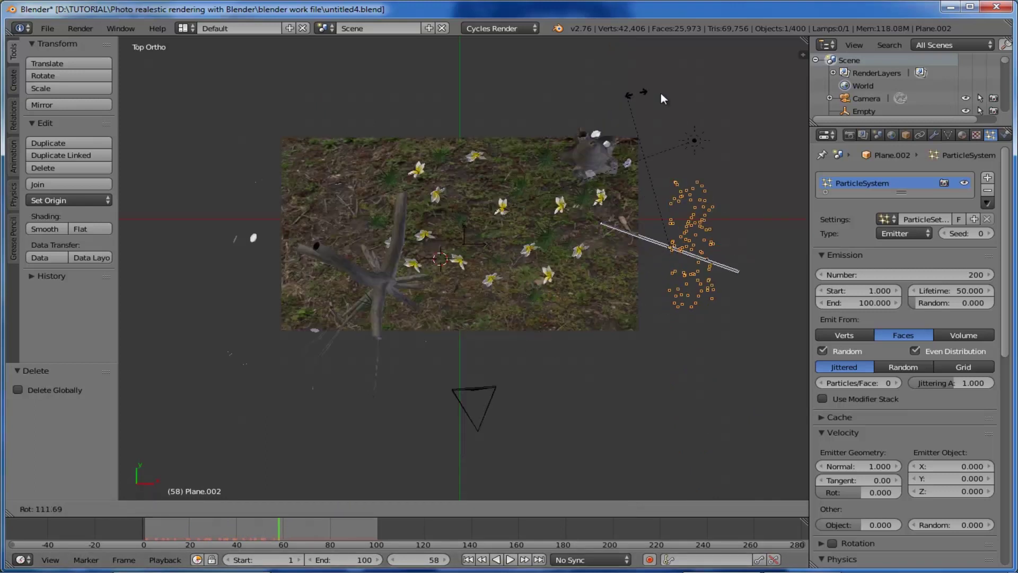
pyautogui.click(782, 168)
pyautogui.click(186, 532)
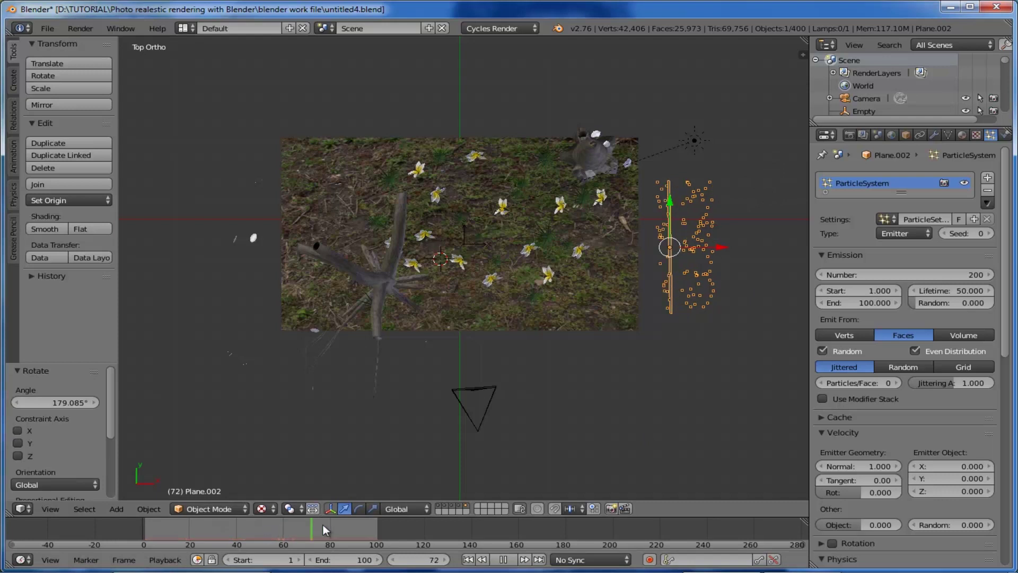
pyautogui.hotkey('alt', 'a')
pyautogui.moveTo(186, 532); pyautogui.dragTo(299, 537)
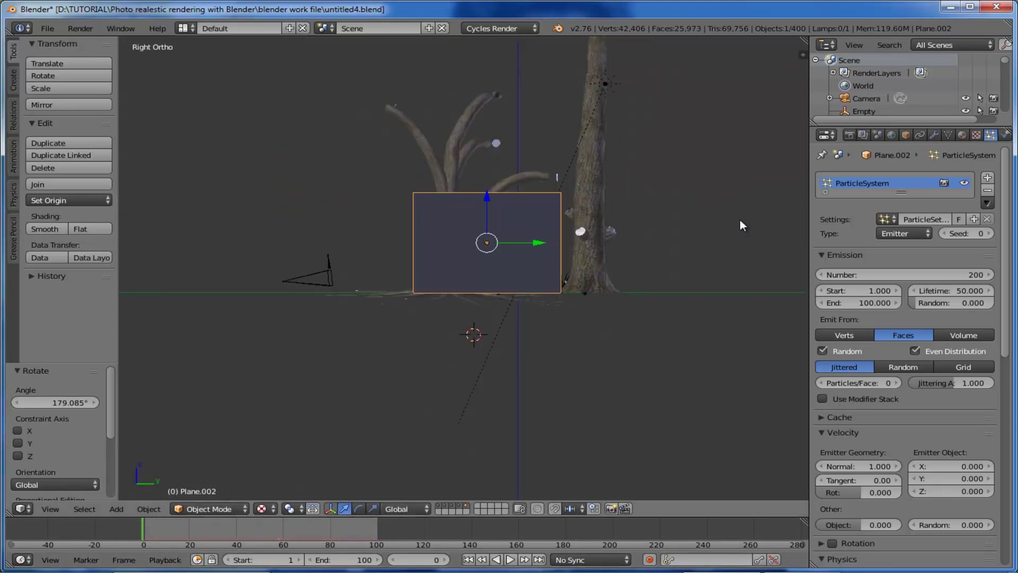
# - Tilt the plane about 14°, shift it 0.773 along X, and preview the particle stream
pyautogui.press('KP_1')
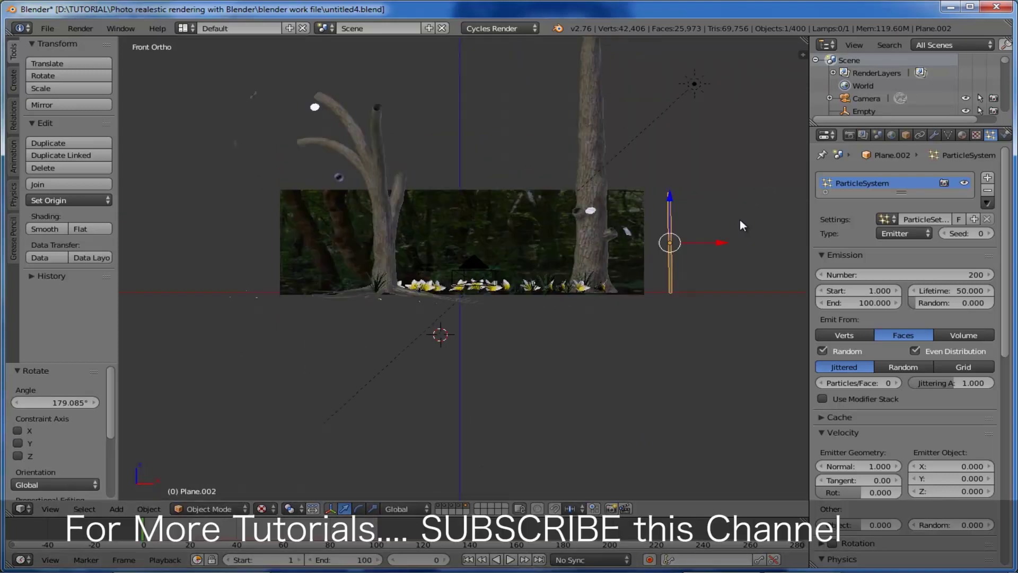
pyautogui.press('r')
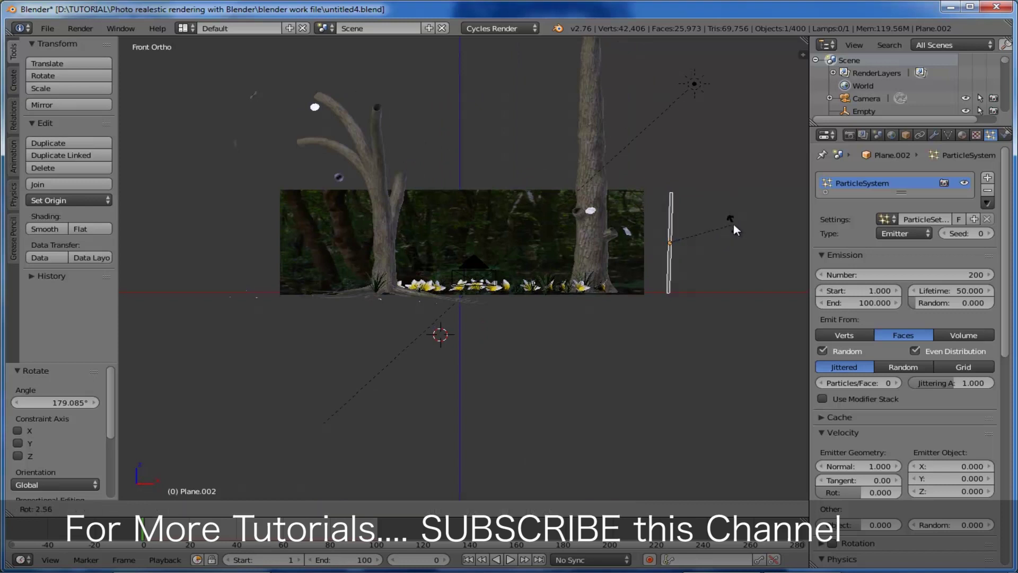
pyautogui.click(740, 235)
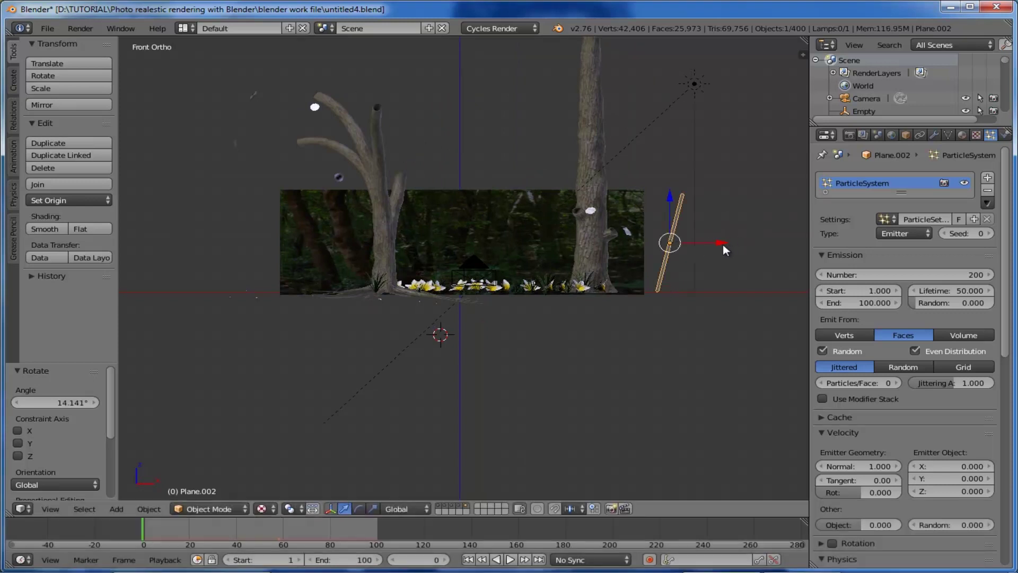
pyautogui.moveTo(726, 250); pyautogui.dragTo(741, 250)
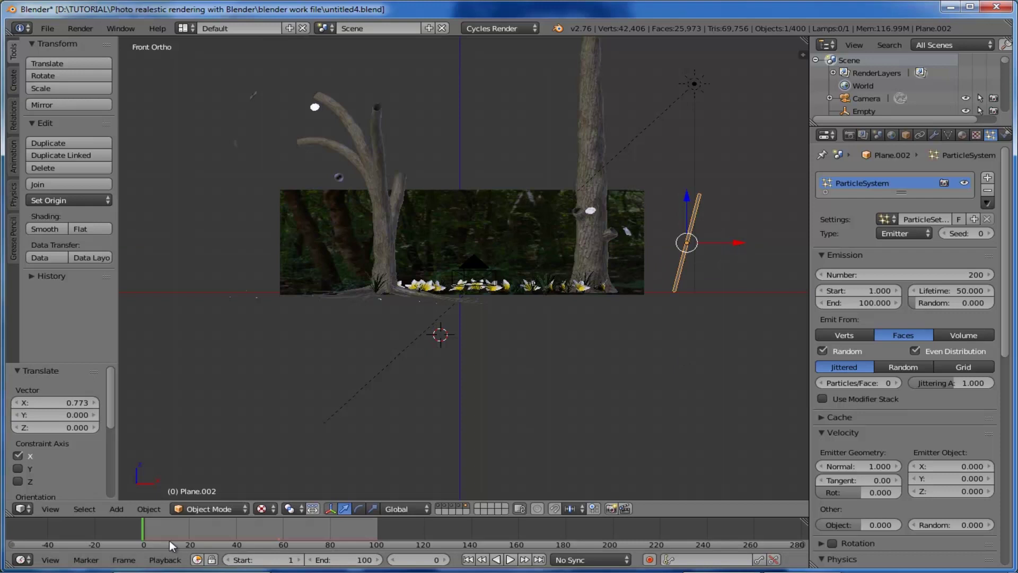
pyautogui.moveTo(142, 530); pyautogui.dragTo(365, 548)
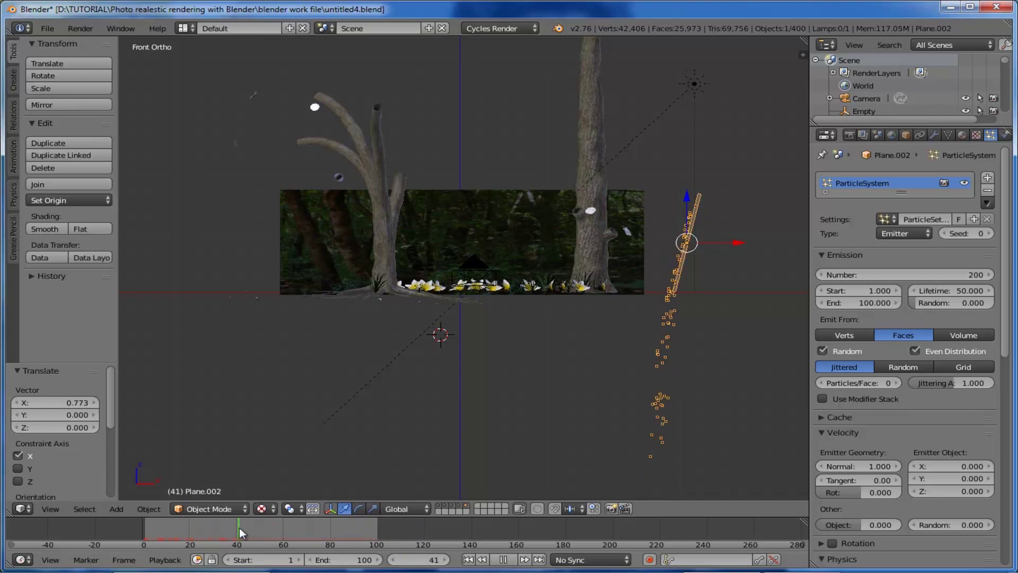
pyautogui.hotkey('alt', 'a')
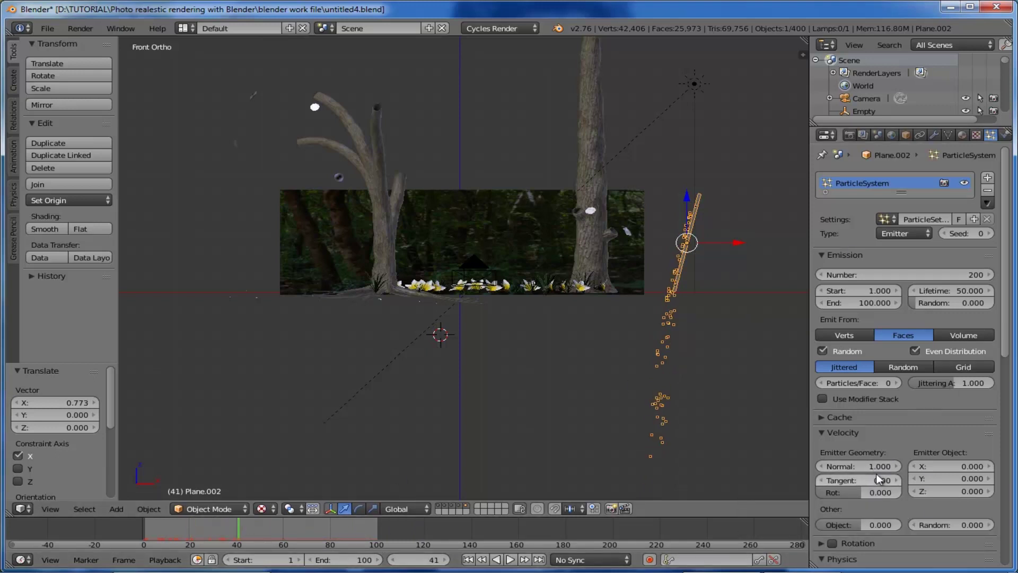
# - Set the particle normal velocity to 15 and replay the animation to around frame 65
pyautogui.click(852, 468)
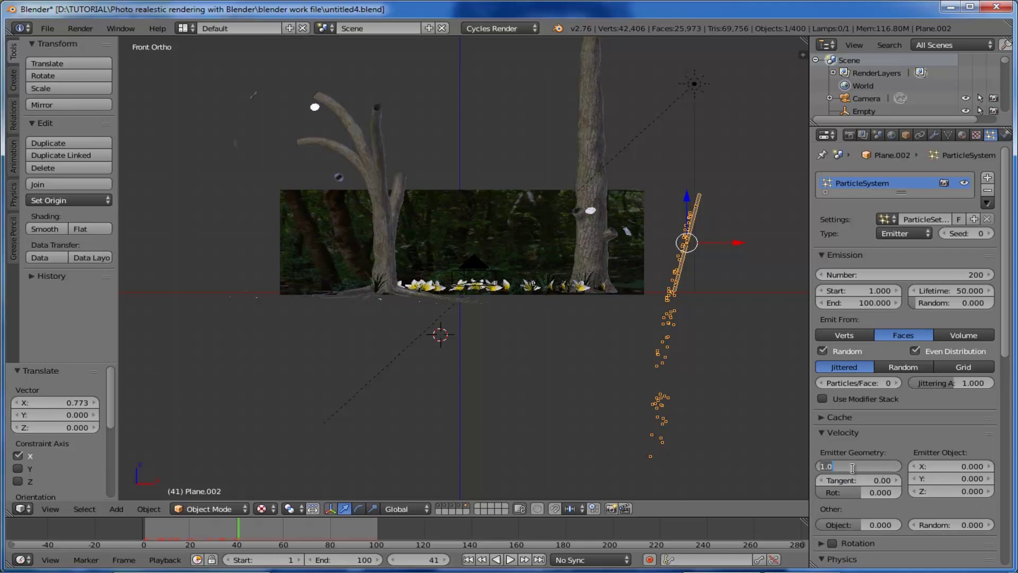
pyautogui.write('15')
pyautogui.press('Return')
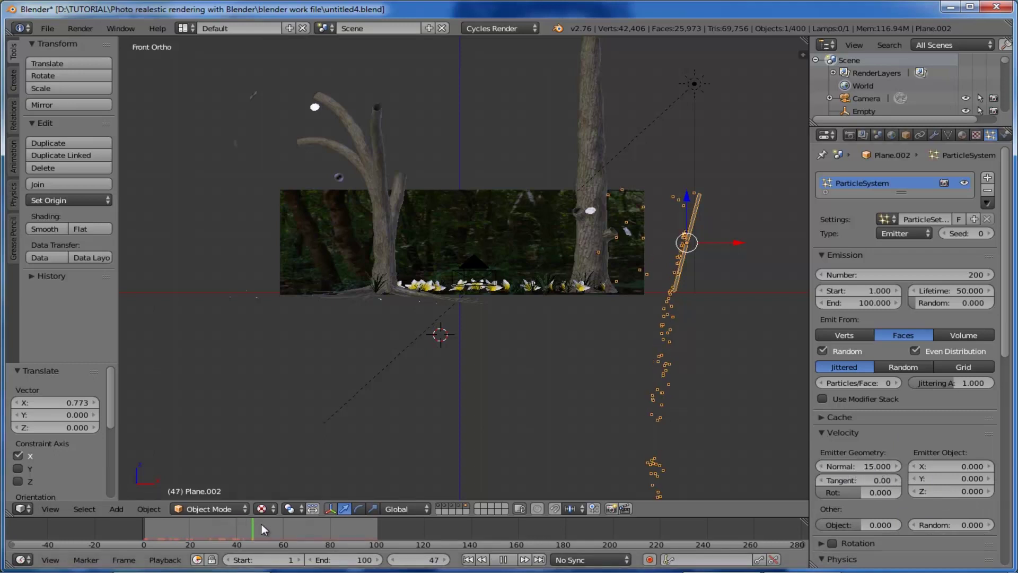
pyautogui.hotkey('alt', 'a')
pyautogui.moveTo(208, 528); pyautogui.dragTo(352, 528)
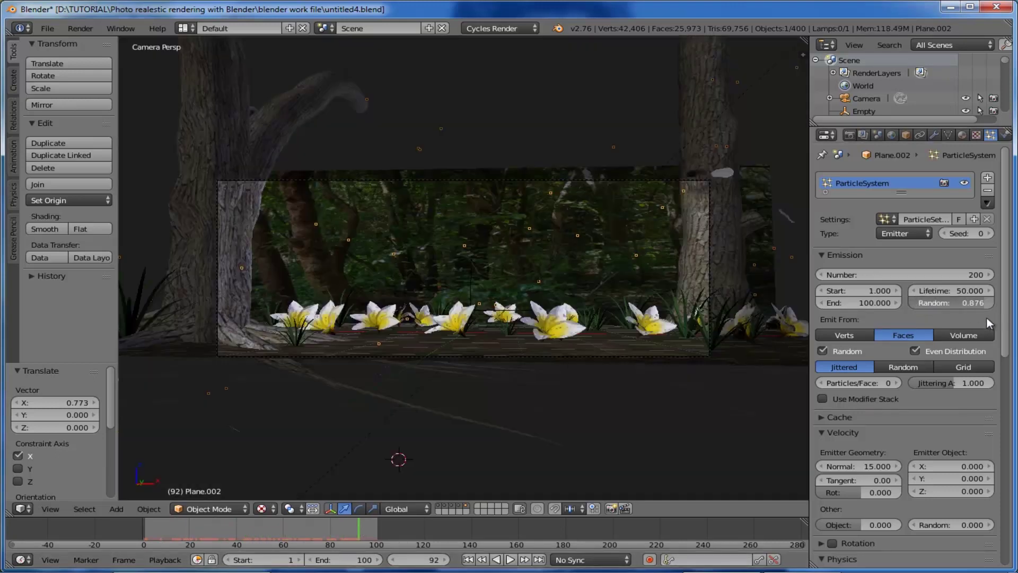
# - Set lifetime randomness to 0.9 and random velocity to 1.5, then view the scene from above
pyautogui.click(970, 304)
pyautogui.press('BackSpace')
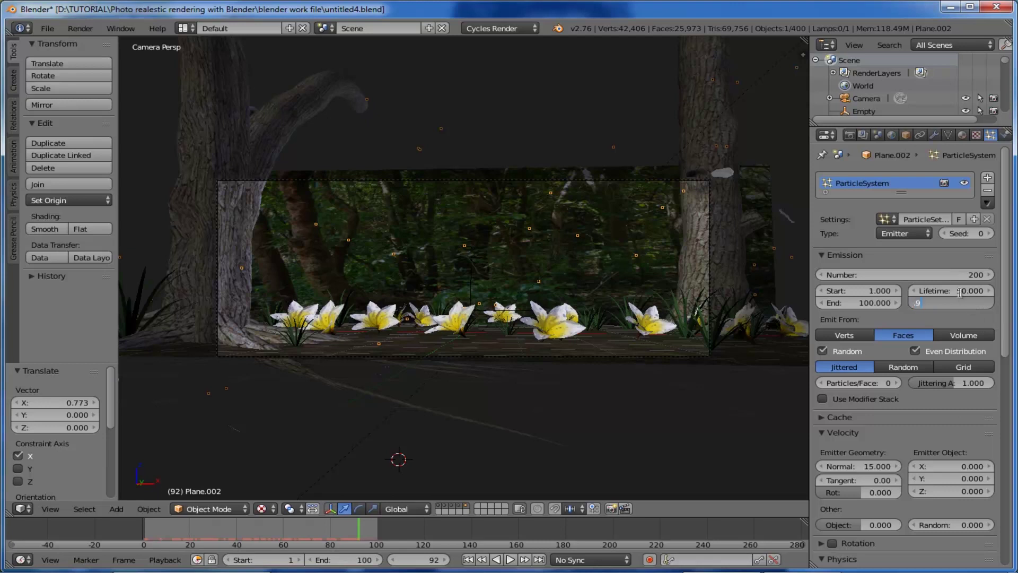
pyautogui.moveTo(1010, 358); pyautogui.dragTo(1010, 414)
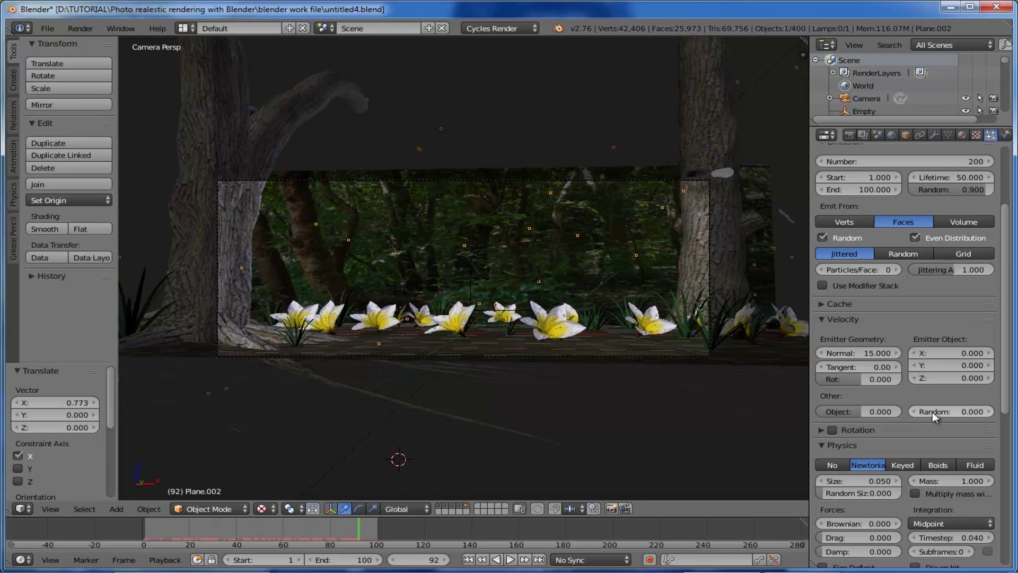
pyautogui.moveTo(932, 412); pyautogui.dragTo(103, 413)
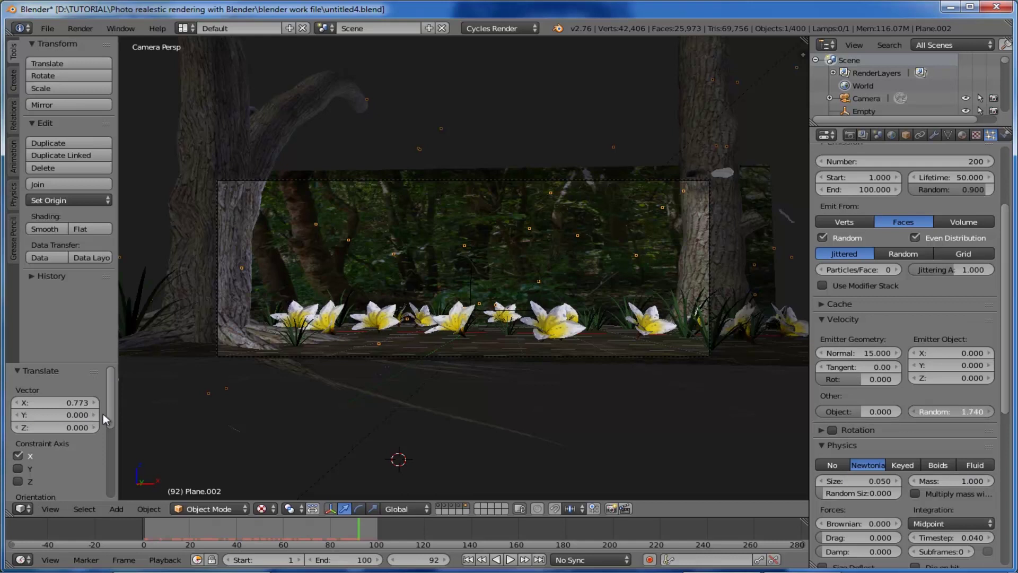
pyautogui.click(963, 413)
pyautogui.write('1.5')
pyautogui.press('Return')
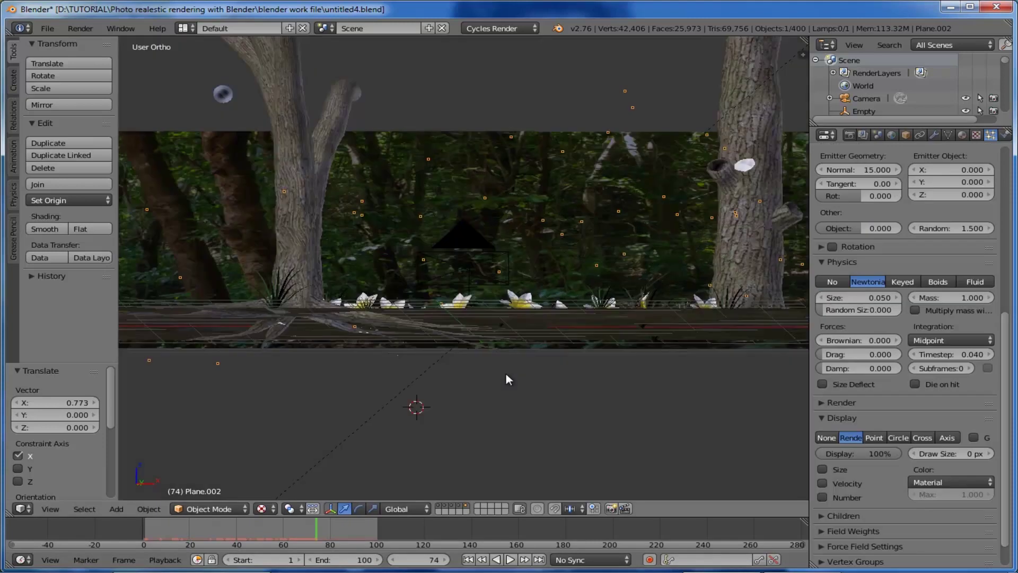
pyautogui.moveTo(516, 371); pyautogui.dragTo(576, 397, button='middle')
# - Add a UV sphere, move it right of the scene, lower it and scale it down
pyautogui.scroll(-3, 577, 397)
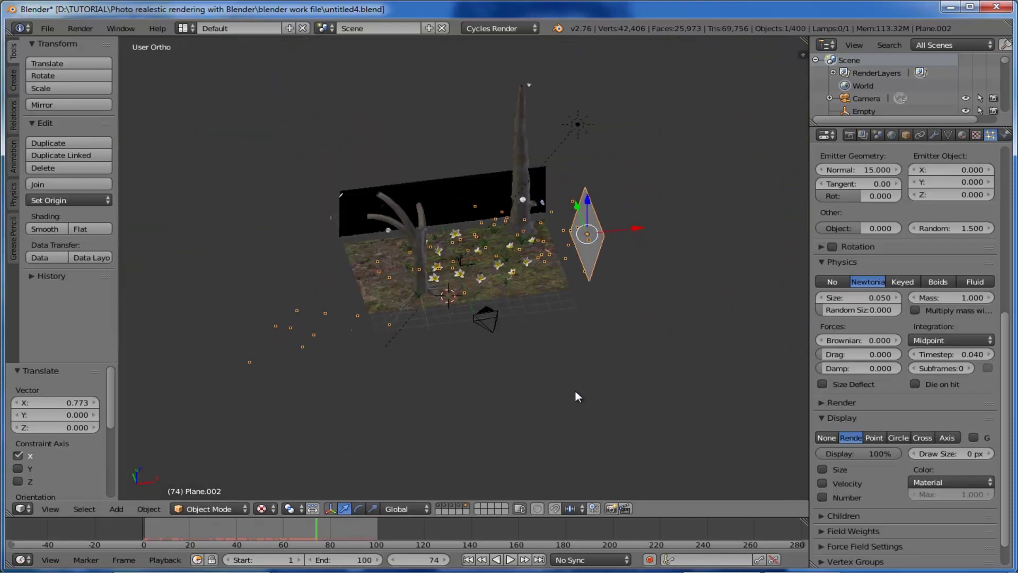
pyautogui.hotkey('shift', 'a')
pyautogui.click(629, 410)
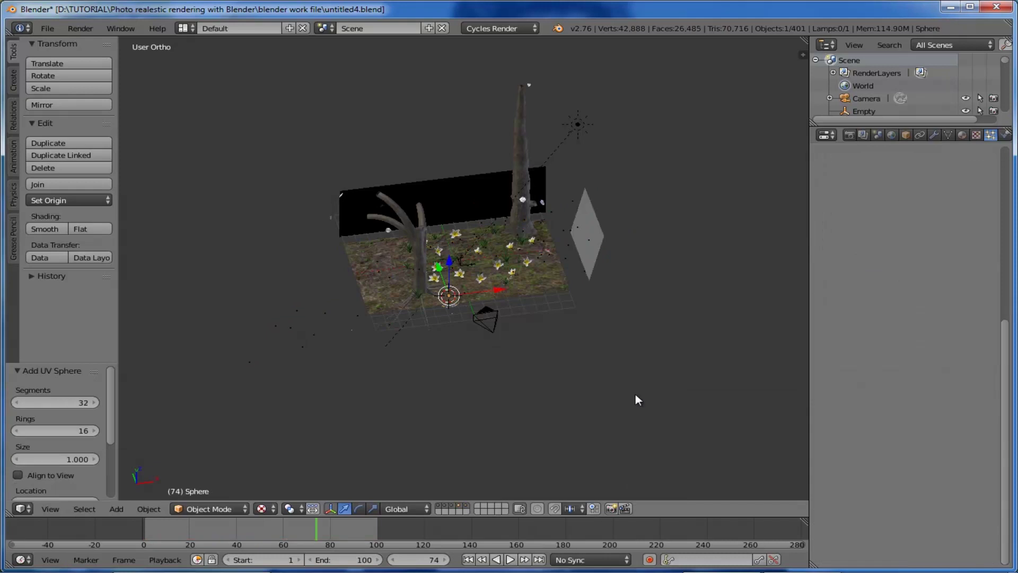
pyautogui.moveTo(495, 287); pyautogui.dragTo(689, 295)
pyautogui.moveTo(642, 255); pyautogui.dragTo(647, 265)
pyautogui.press('s')
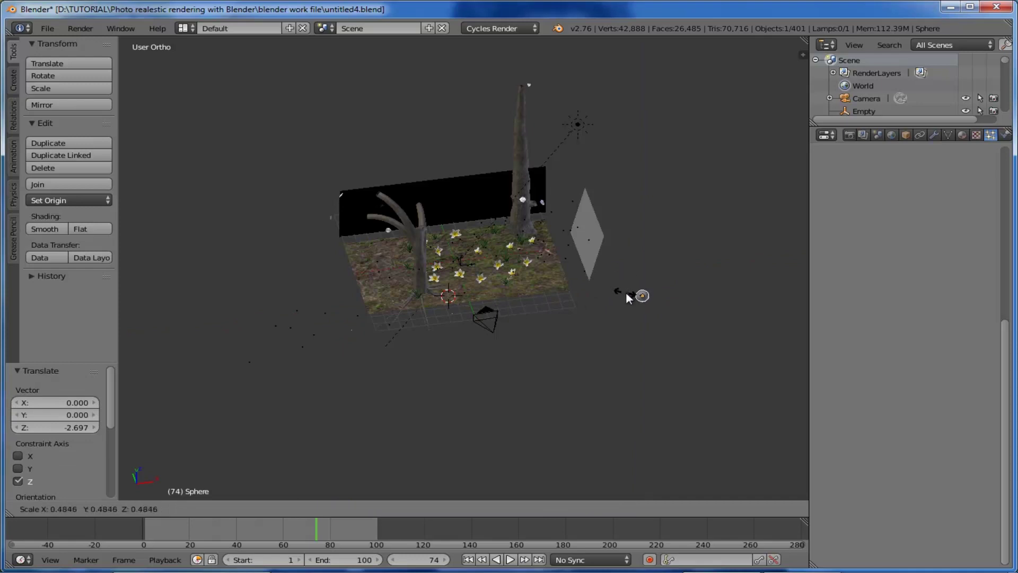
pyautogui.click(628, 294)
pyautogui.moveTo(676, 303); pyautogui.dragTo(628, 239, button='middle')
# - Make Plane.002's particles render as copies of the Sphere object
pyautogui.rightClick(628, 239)
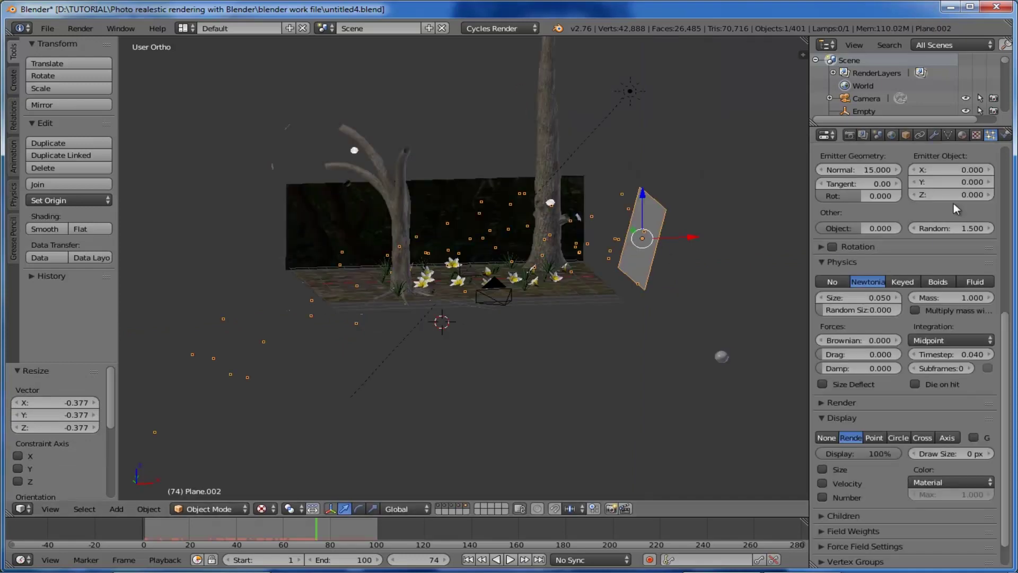
pyautogui.click(841, 402)
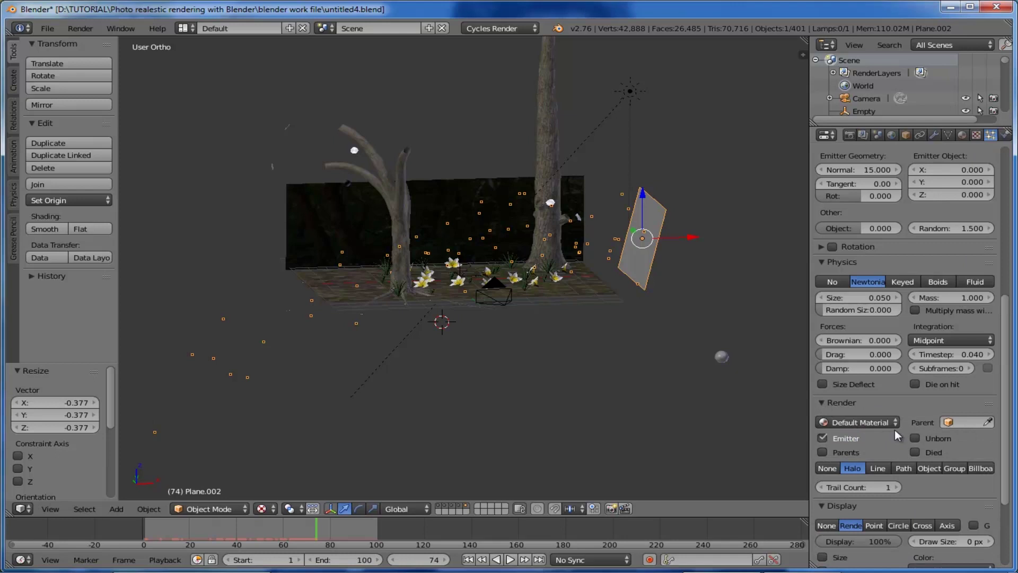
pyautogui.click(933, 467)
pyautogui.click(936, 484)
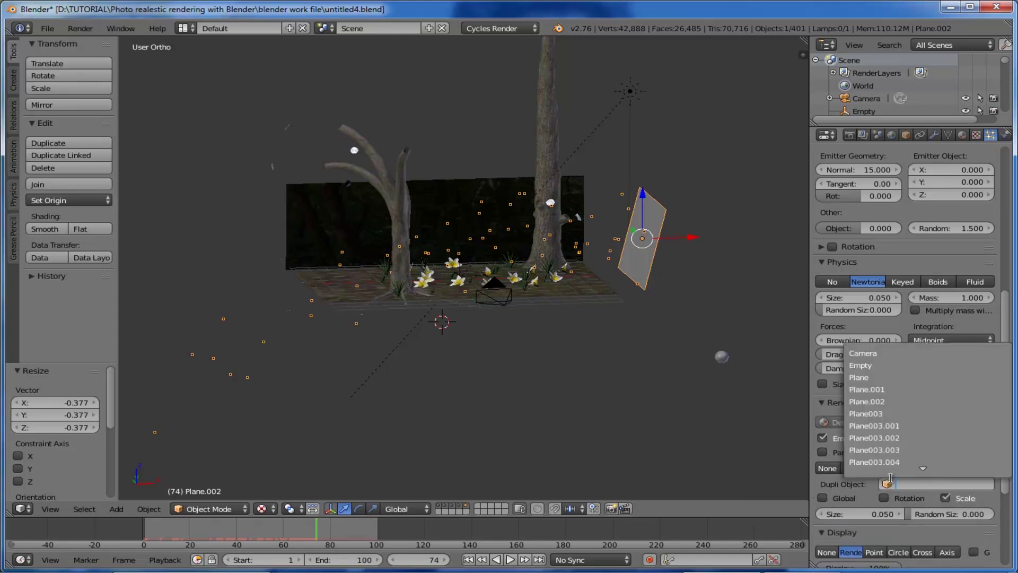
pyautogui.write('sph')
pyautogui.press('Return')
# - Give the sphere particles size 0.14 with 0.761 random size, then select the Sphere
pyautogui.scroll(5, 508, 247)
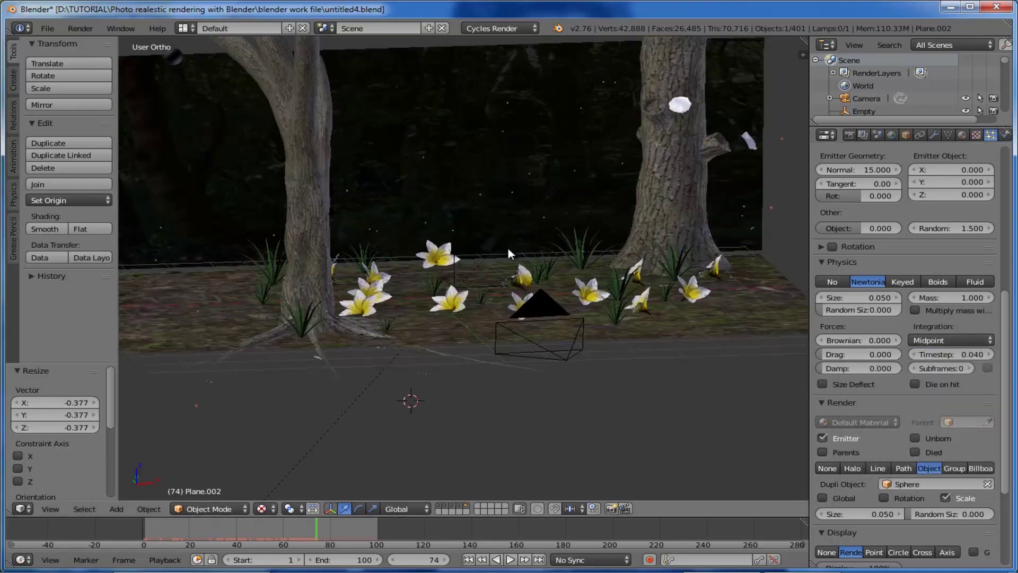
pyautogui.scroll(6, 507, 247)
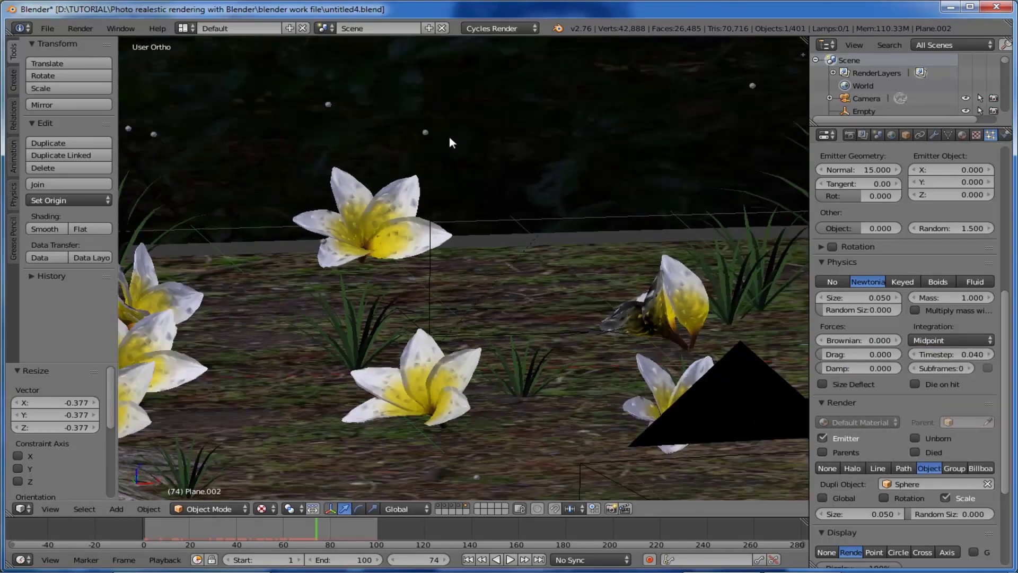
pyautogui.scroll(-8, 480, 186)
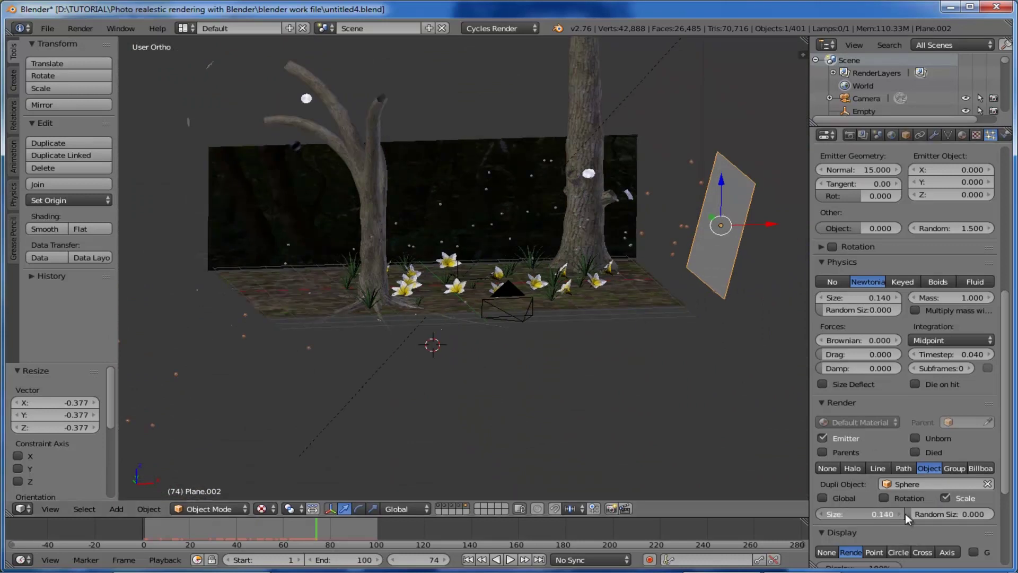
pyautogui.moveTo(918, 515); pyautogui.dragTo(975, 513)
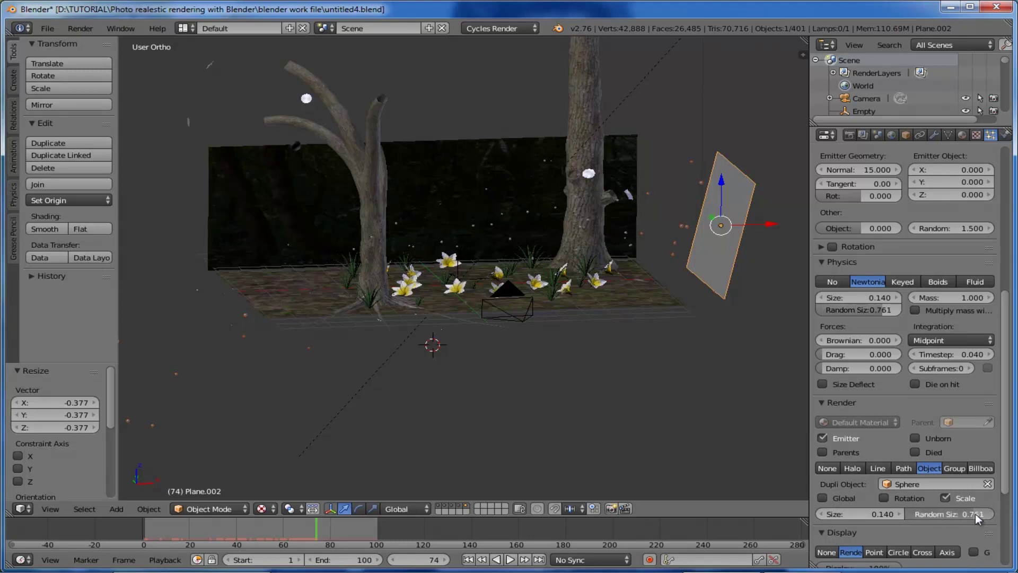
pyautogui.scroll(-4, 651, 336)
pyautogui.rightClick(651, 336)
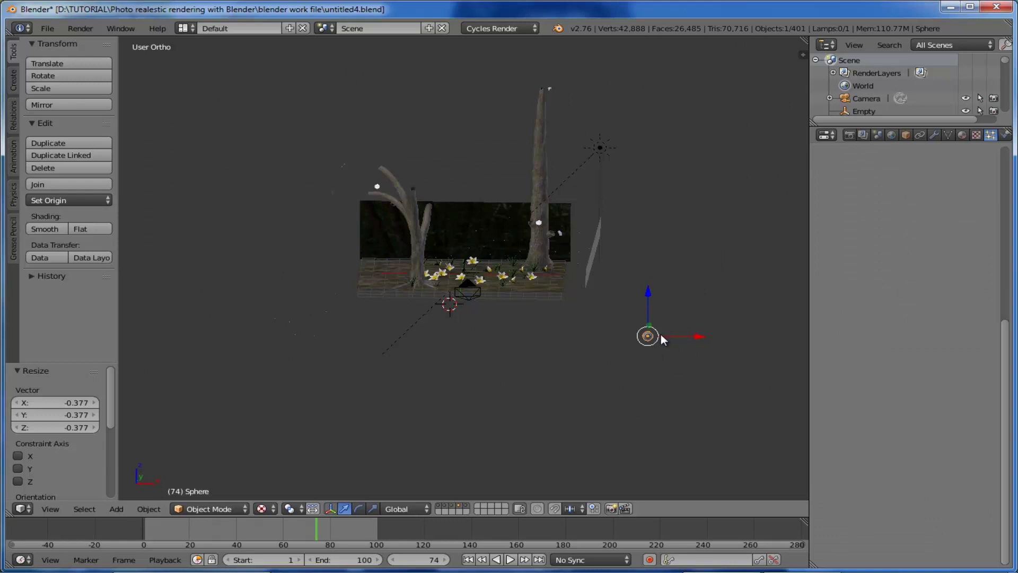
# - Give the Sphere a new Emission material, Material.002, tinted a warm yellow-peach
pyautogui.click(962, 134)
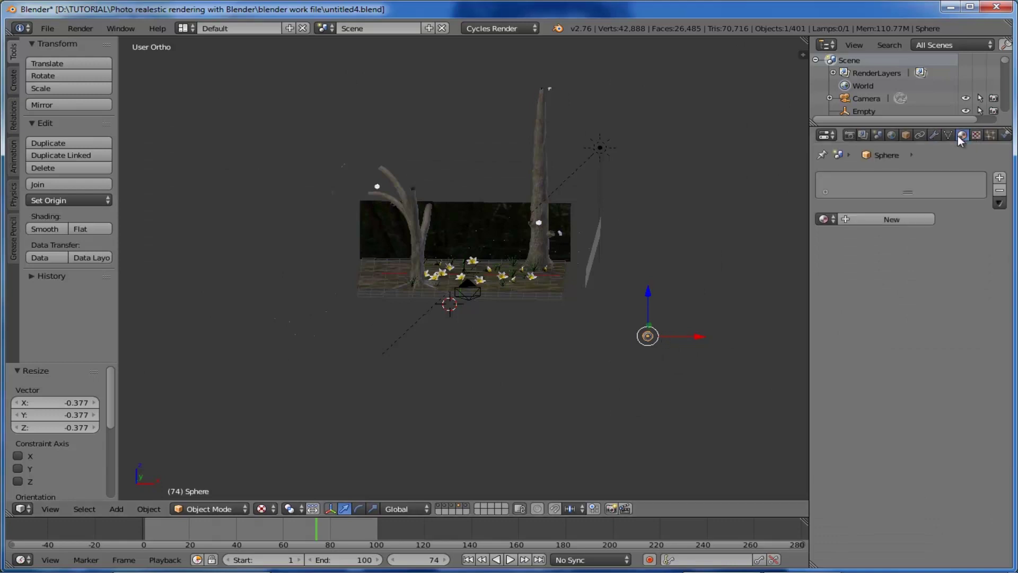
pyautogui.click(898, 219)
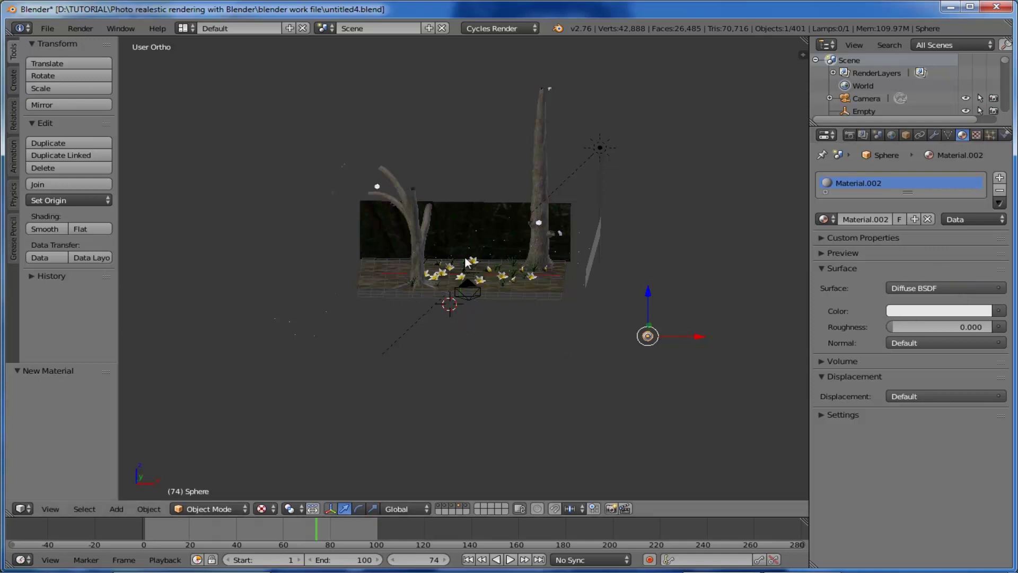
pyautogui.click(949, 288)
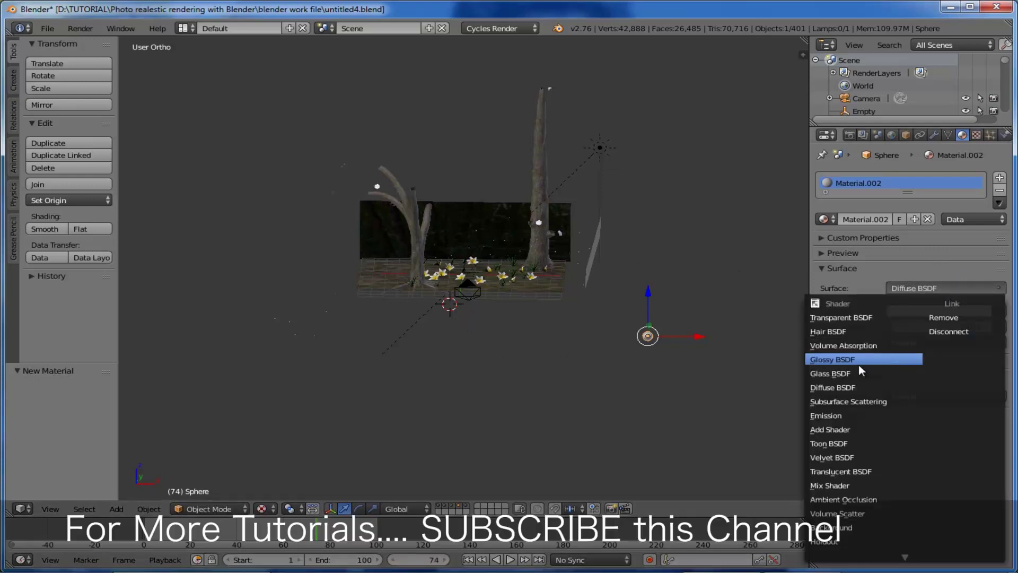
pyautogui.click(829, 412)
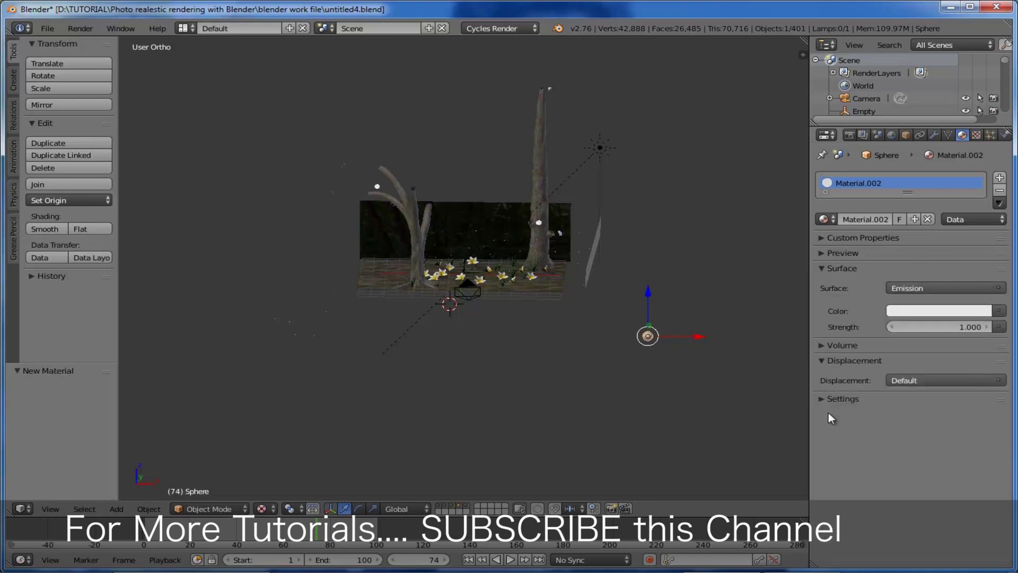
pyautogui.click(911, 311)
pyautogui.moveTo(917, 175); pyautogui.dragTo(905, 185)
# - Make the emission colour yellower and set viewport preview samples to 100
pyautogui.click(950, 311)
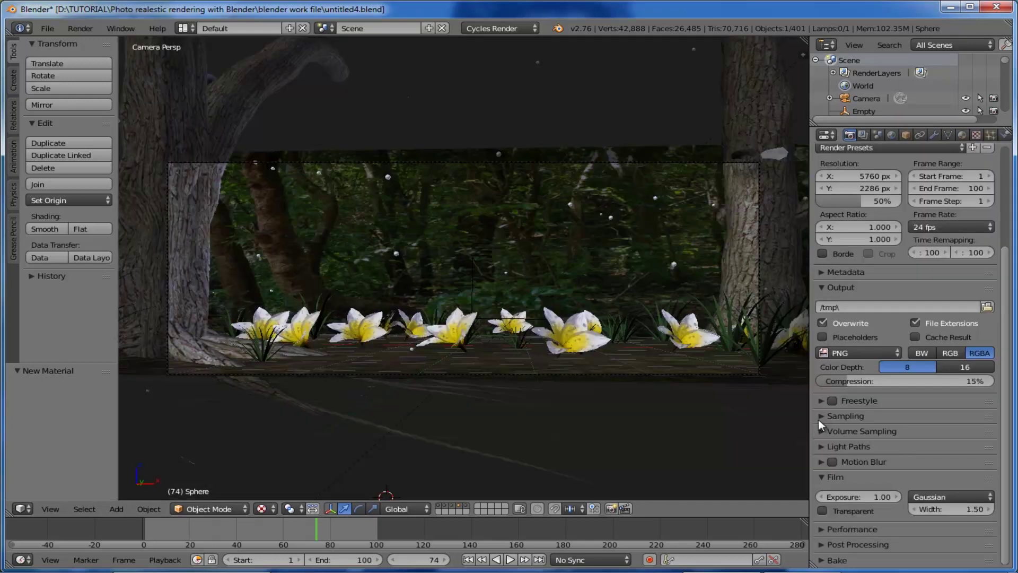
pyautogui.click(820, 416)
pyautogui.click(950, 492)
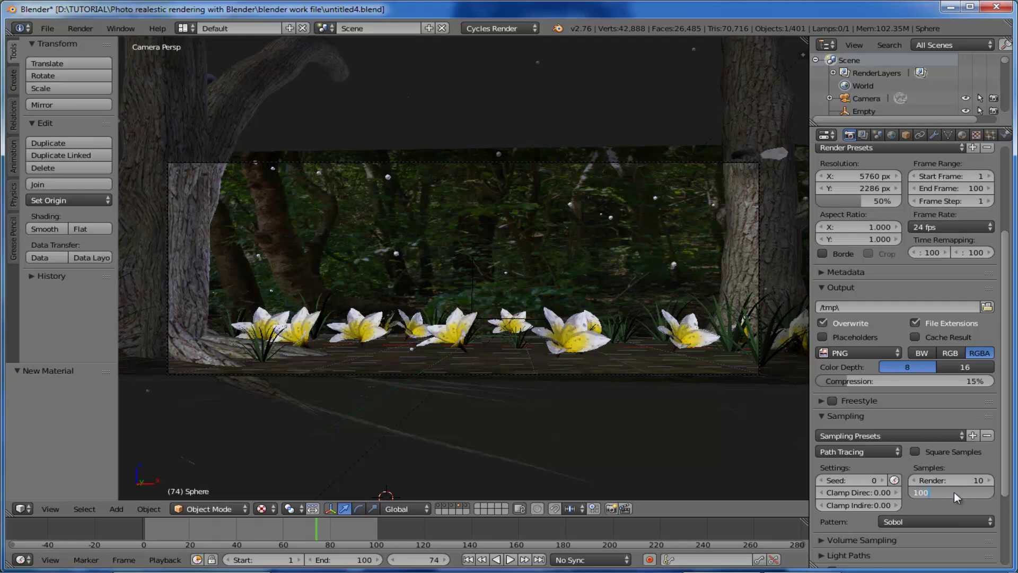
pyautogui.write('100')
pyautogui.press('Return')
# - Check the glowing specks in Rendered shading, then return to Texture shading and play the animation
pyautogui.click(271, 511)
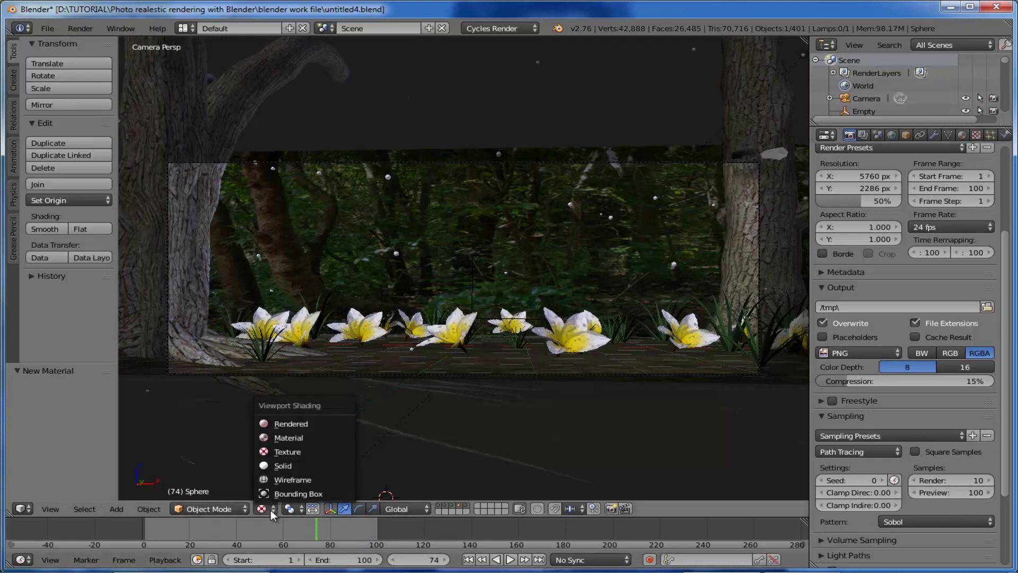
pyautogui.click(291, 422)
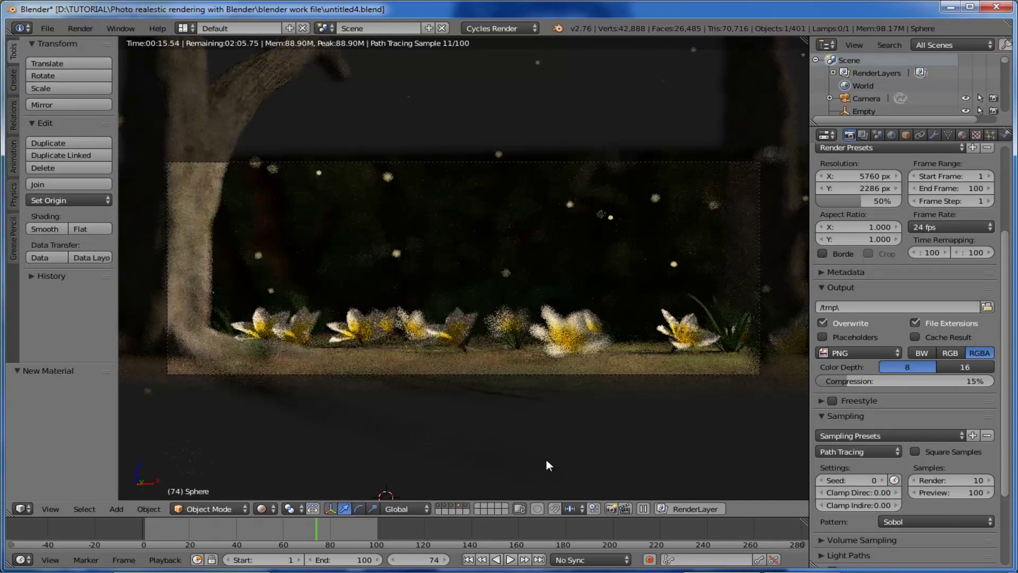
pyautogui.hotkey('alt', 'z')
pyautogui.hotkey('alt', 'a')
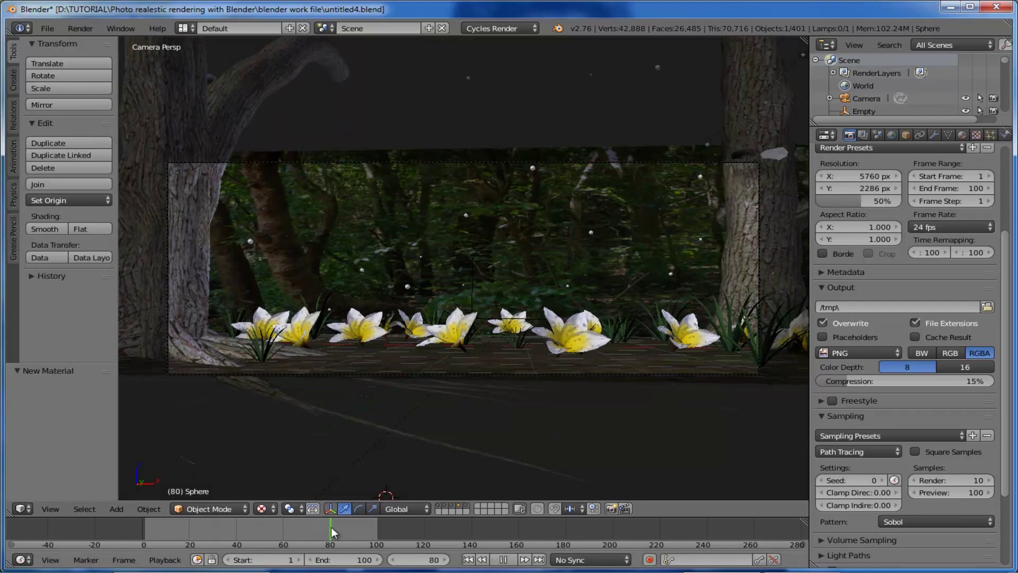
# - Dim the sphere's emission to pale beige (0.448, 0.422, 0.319) and preview it in Rendered shading
pyautogui.hotkey('alt', 'a')
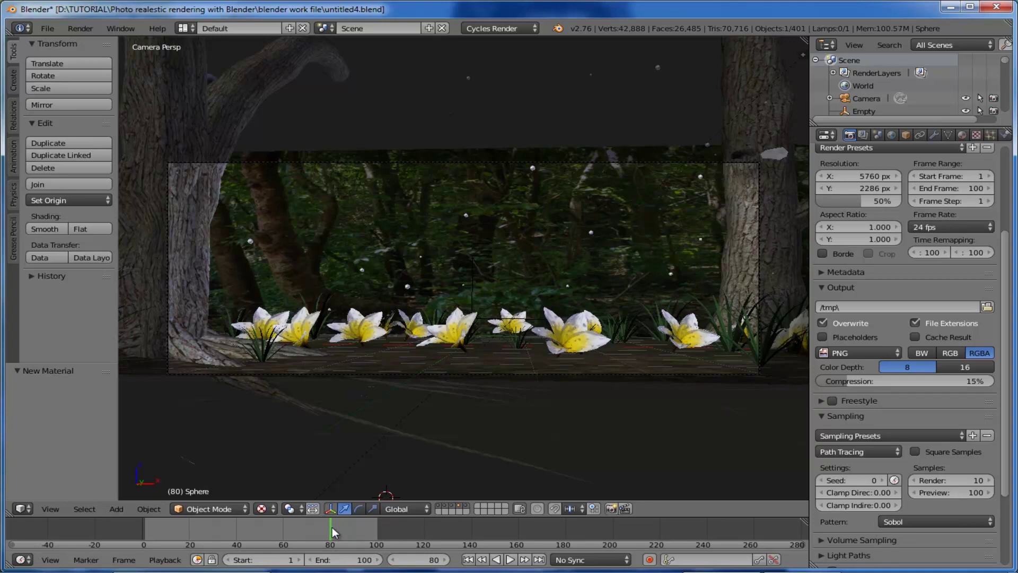
pyautogui.click(961, 135)
pyautogui.click(940, 310)
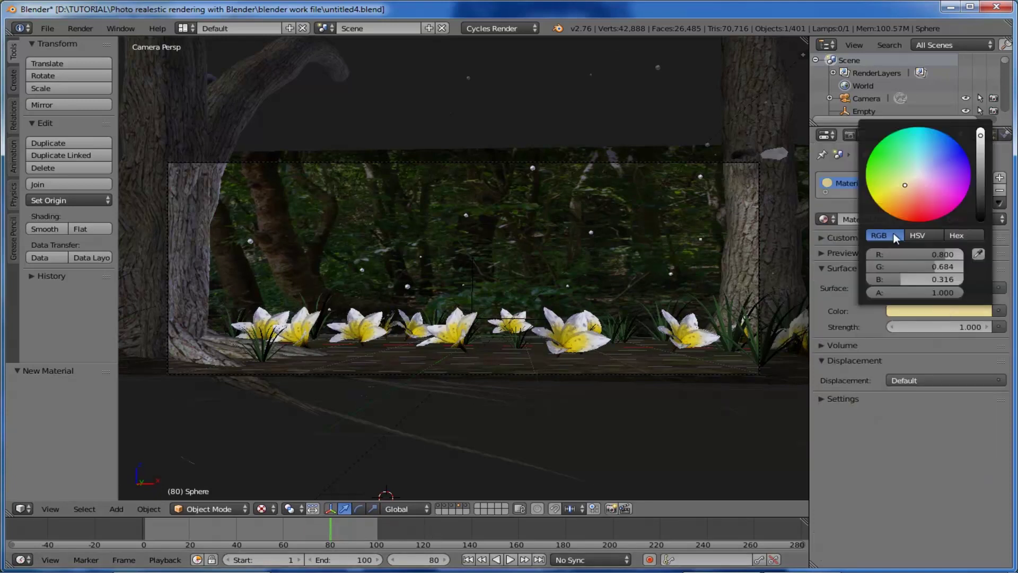
pyautogui.moveTo(907, 186); pyautogui.dragTo(913, 178)
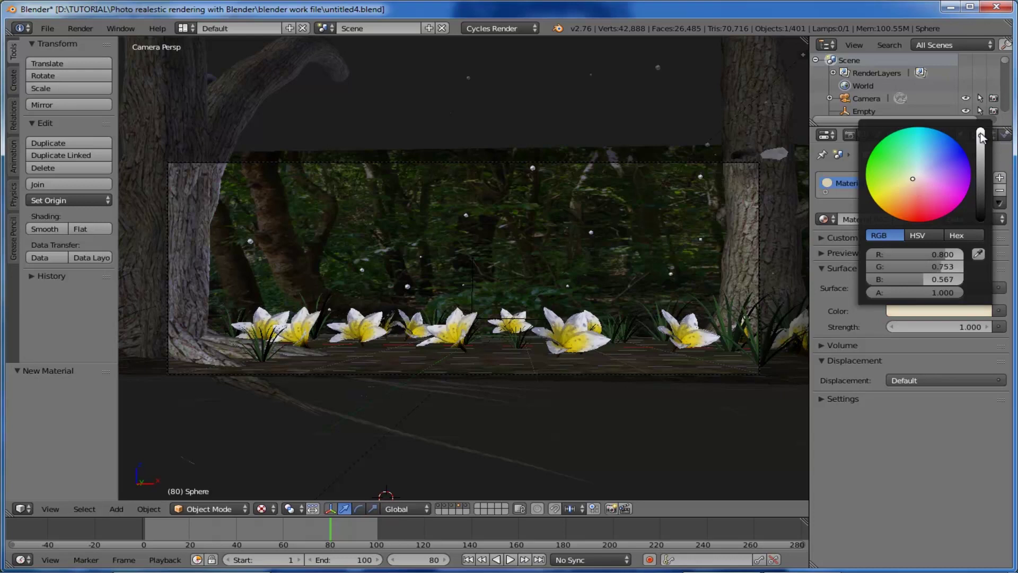
pyautogui.moveTo(980, 136); pyautogui.dragTo(979, 155)
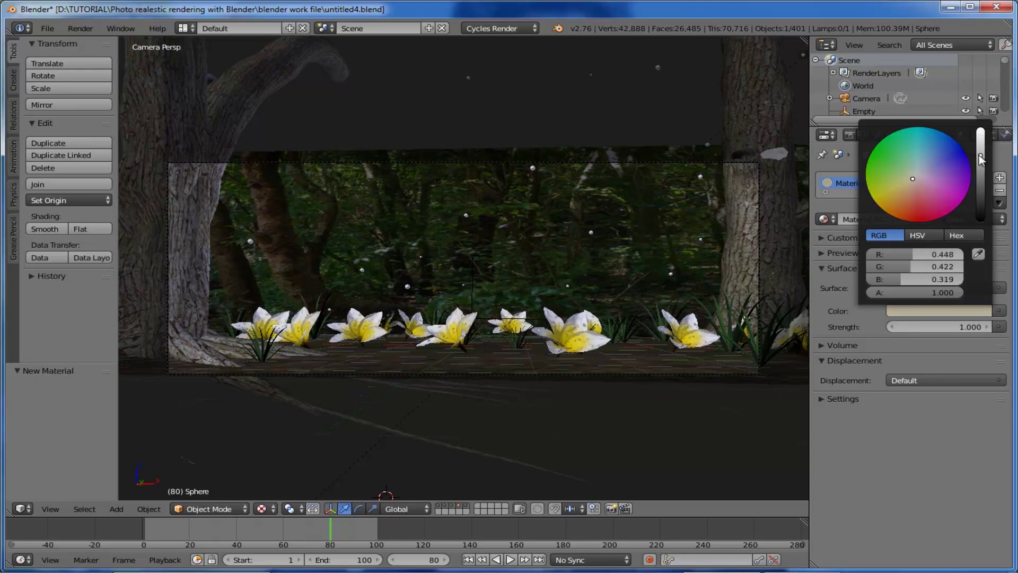
pyautogui.click(261, 508)
pyautogui.click(281, 430)
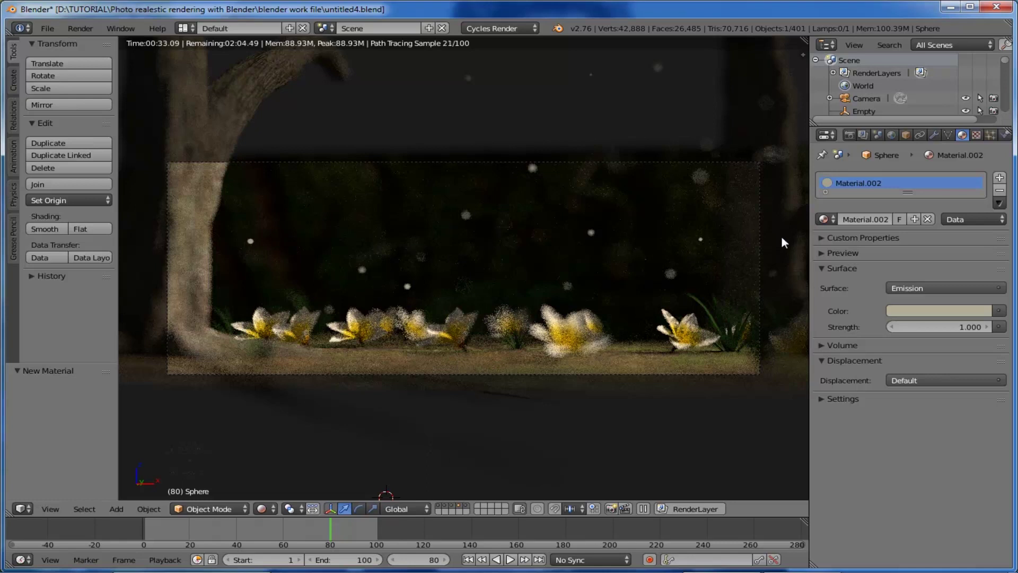
# - Set the emitter's particle count to 250
pyautogui.click(990, 136)
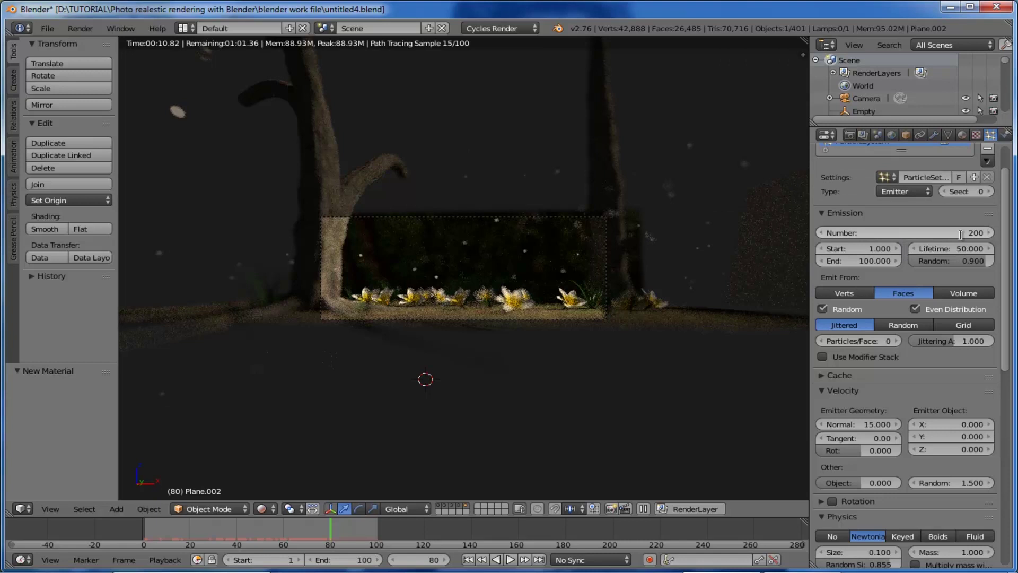
pyautogui.click(909, 233)
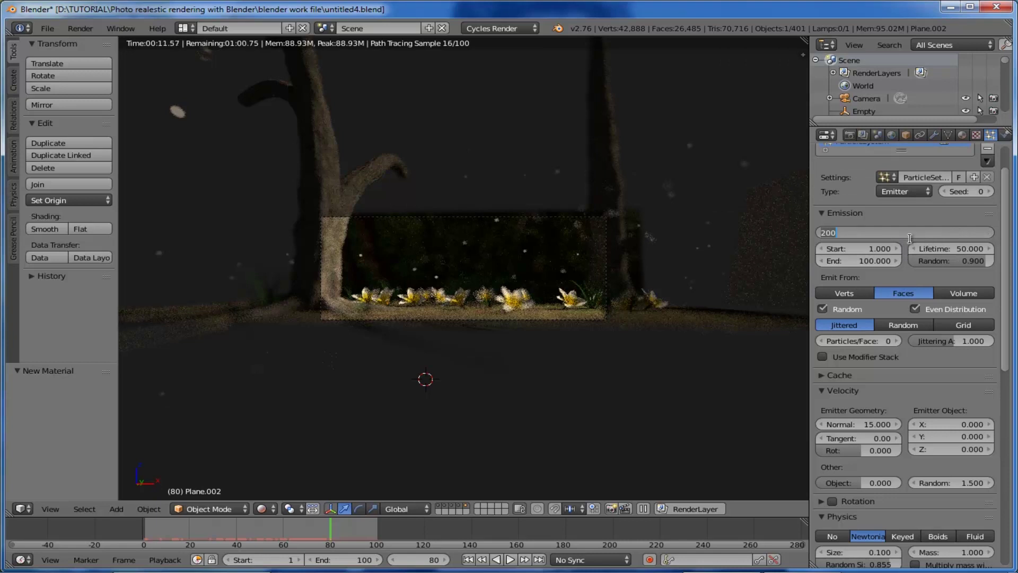
pyautogui.write('250')
pyautogui.press('Return')
pyautogui.scroll(-2, 644, 335)
pyautogui.hotkey('shift', 'z')
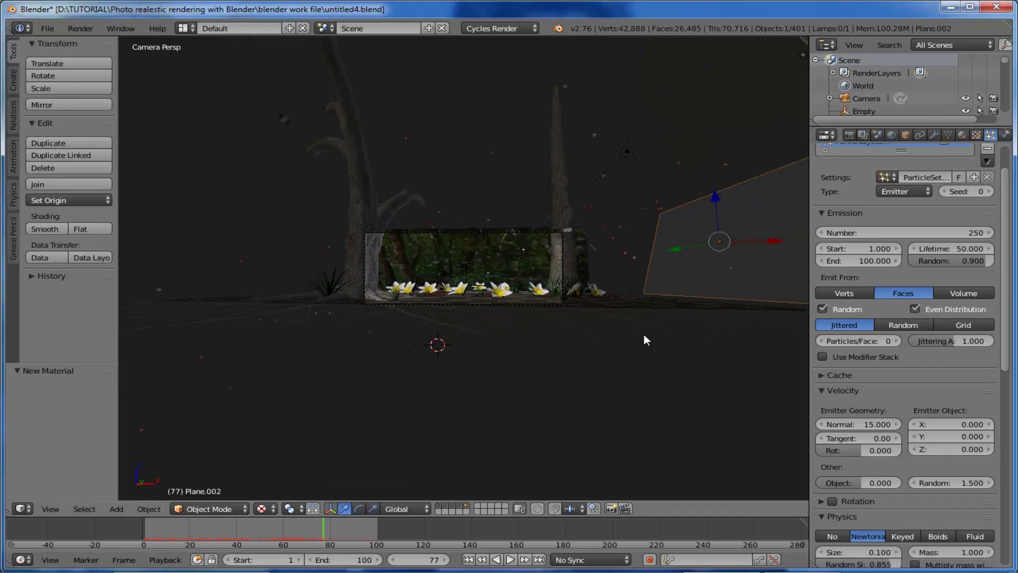
# - In Right Ortho view, squash the emitter plane vertically and lower it along Z
pyautogui.press('KP_5')
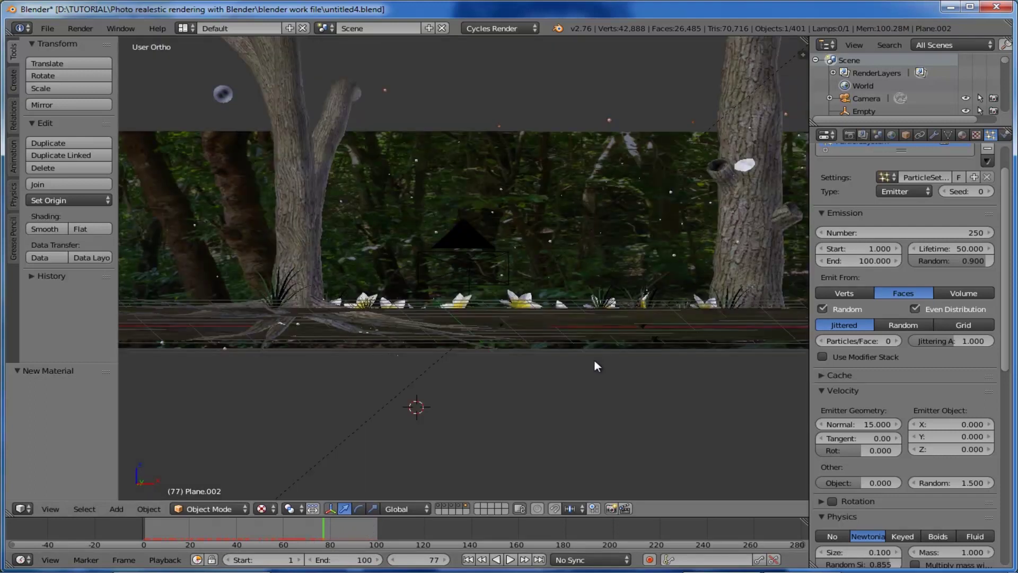
pyautogui.press('KP_3')
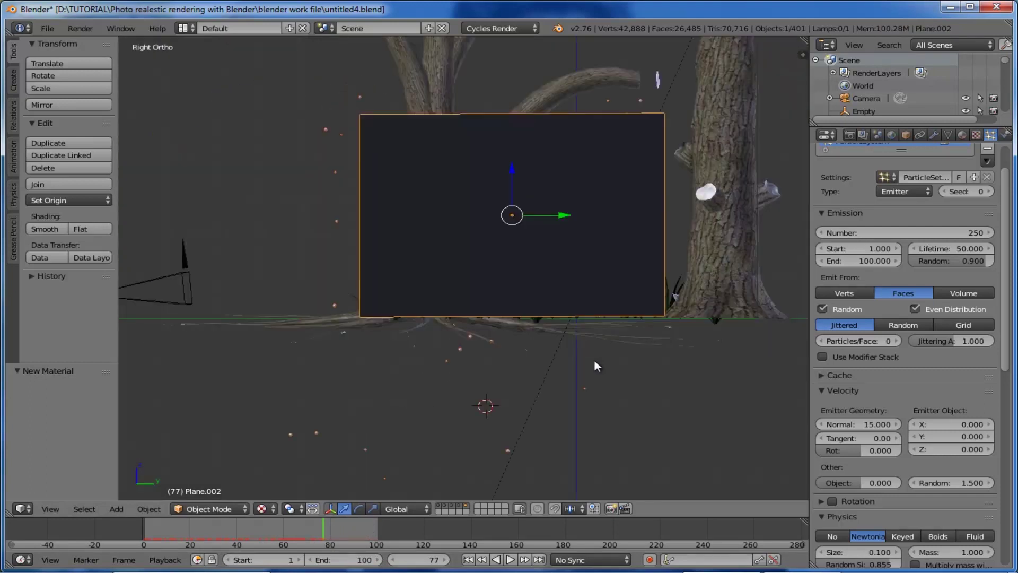
pyautogui.press('s')
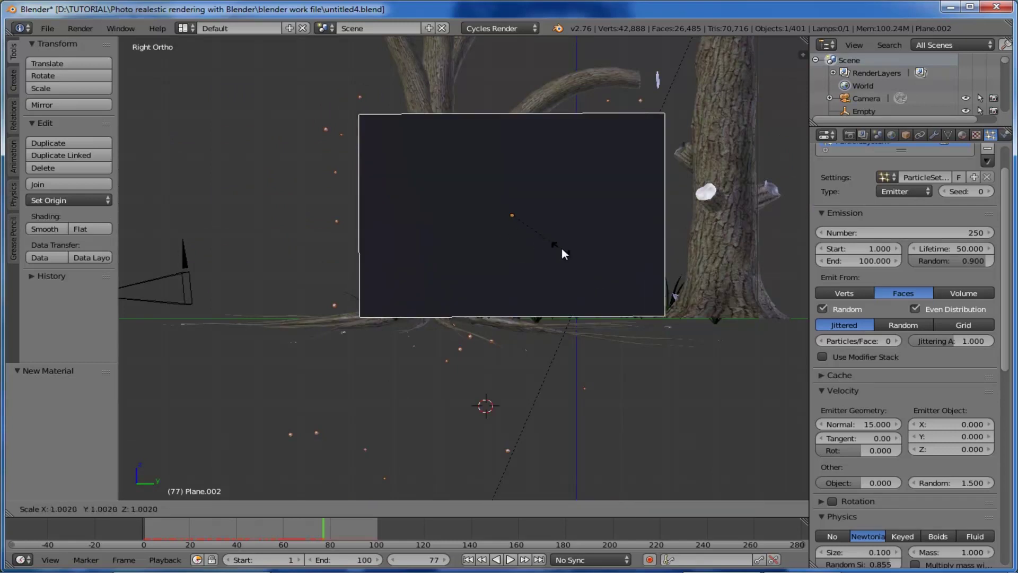
pyautogui.click(562, 248)
pyautogui.press('s')
pyautogui.click(512, 222)
pyautogui.press('s')
pyautogui.press('y')
pyautogui.press('z')
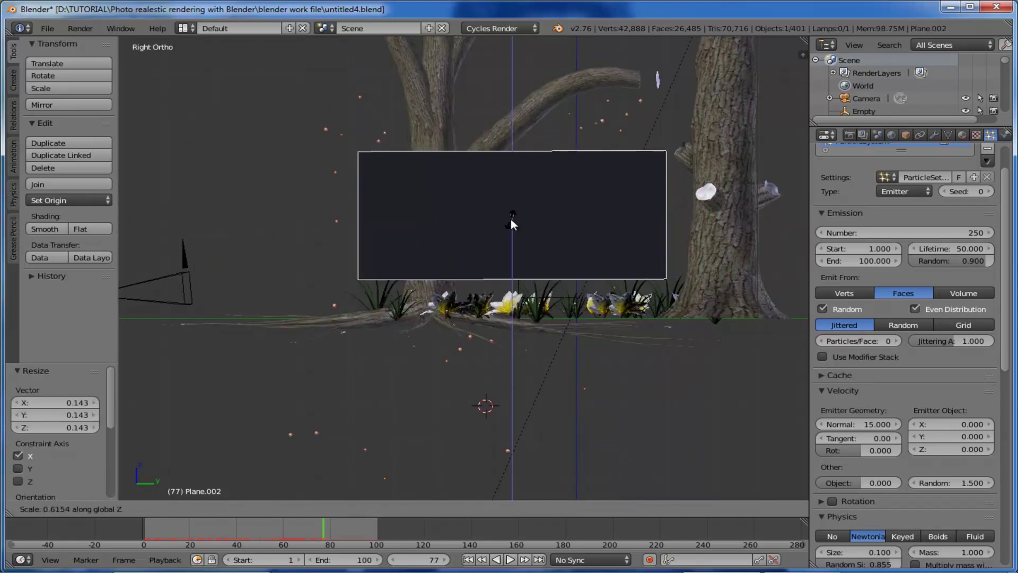
pyautogui.click(511, 218)
pyautogui.press('g')
pyautogui.press('z')
pyautogui.click(512, 197)
# - Play the particle animation through the camera and scrub back to frame 40
pyautogui.press('KP_0')
pyautogui.hotkey('alt', 'a')
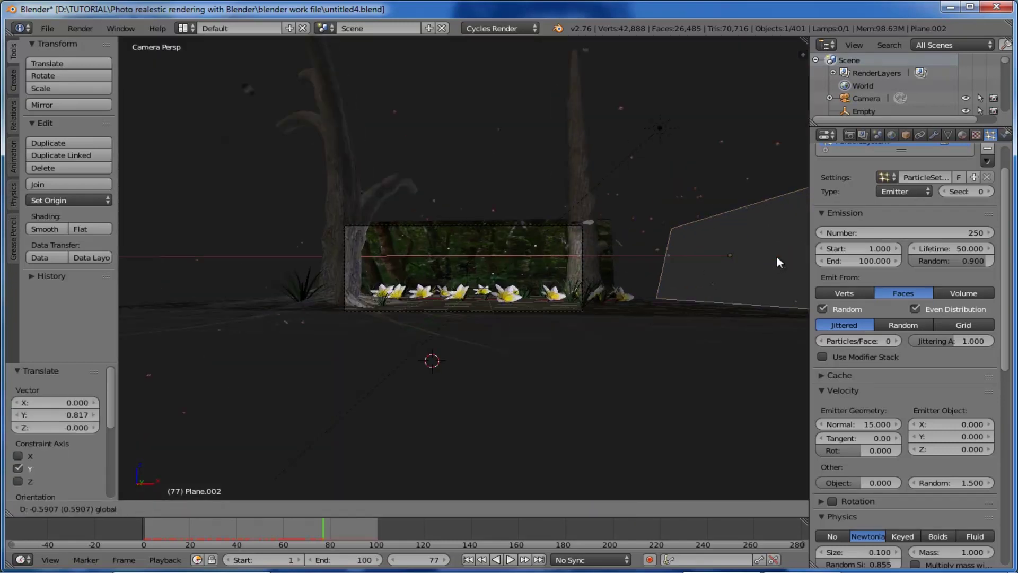
pyautogui.scroll(4, 213, 488)
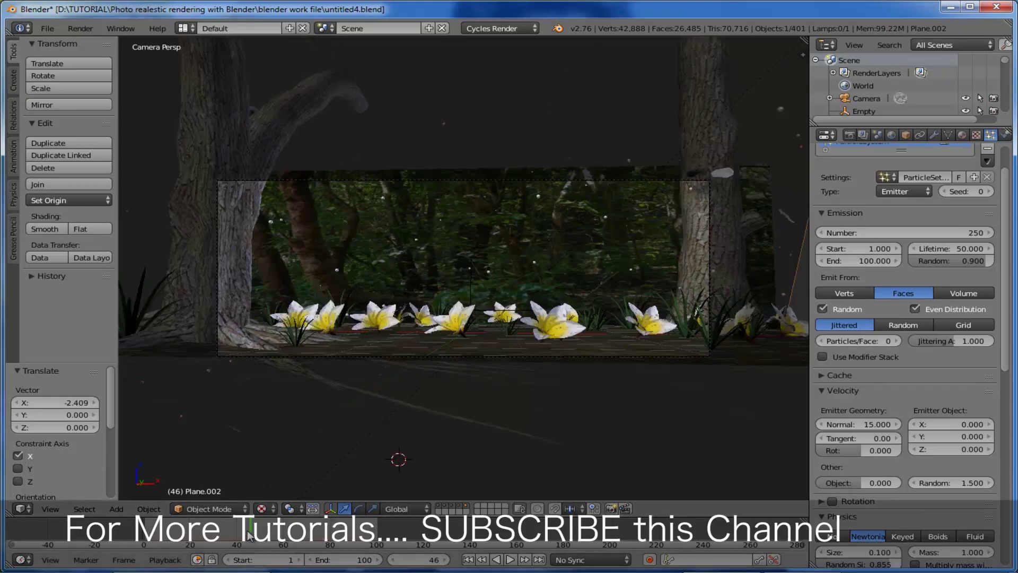
pyautogui.moveTo(147, 550); pyautogui.dragTo(236, 550)
# - Stop playback and switch the viewport to a live Rendered preview
pyautogui.hotkey('alt', 'a')
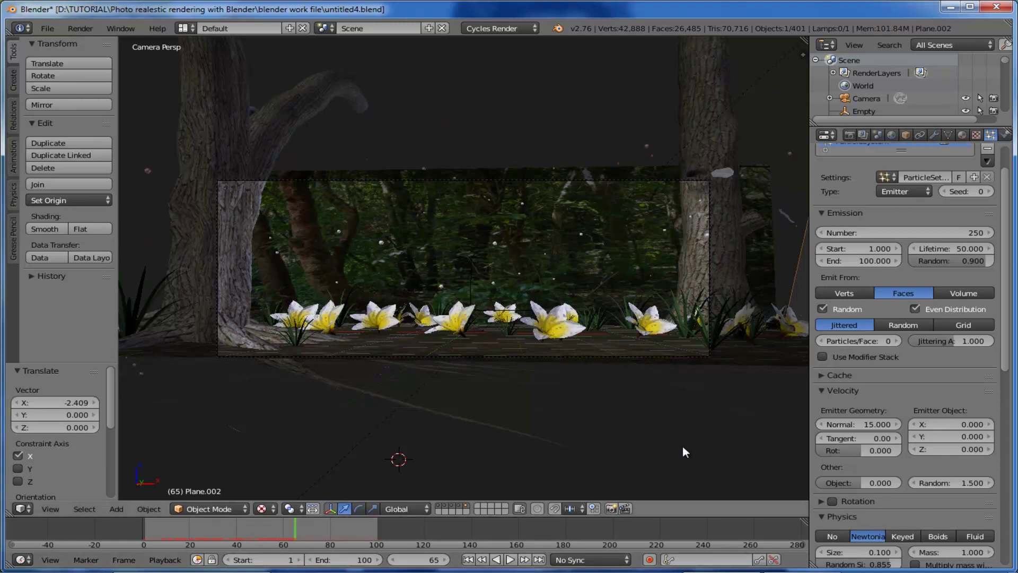
pyautogui.click(272, 507)
pyautogui.click(324, 423)
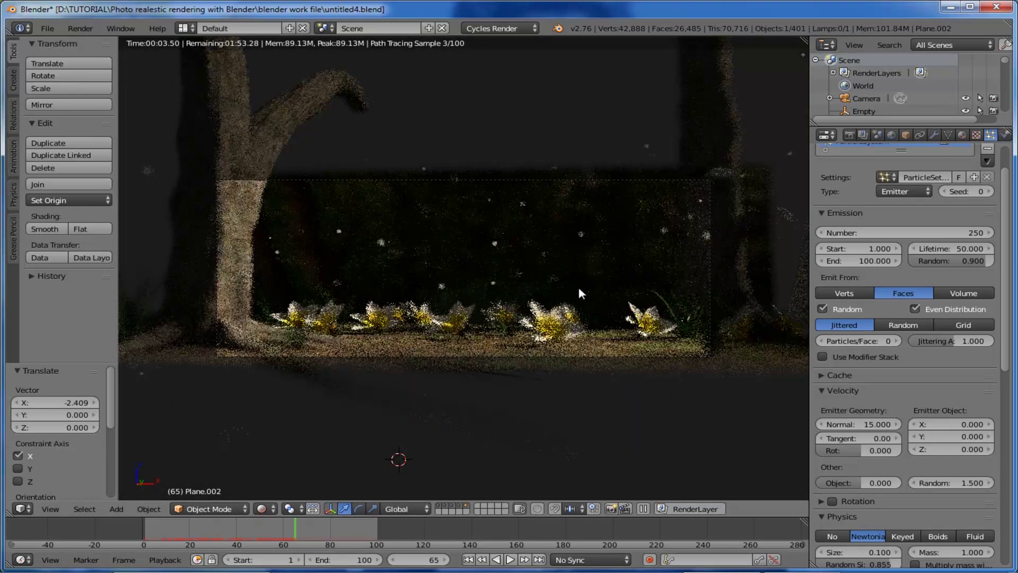
# - Set the particle size to 0.1
pyautogui.scroll(1, 581, 281)
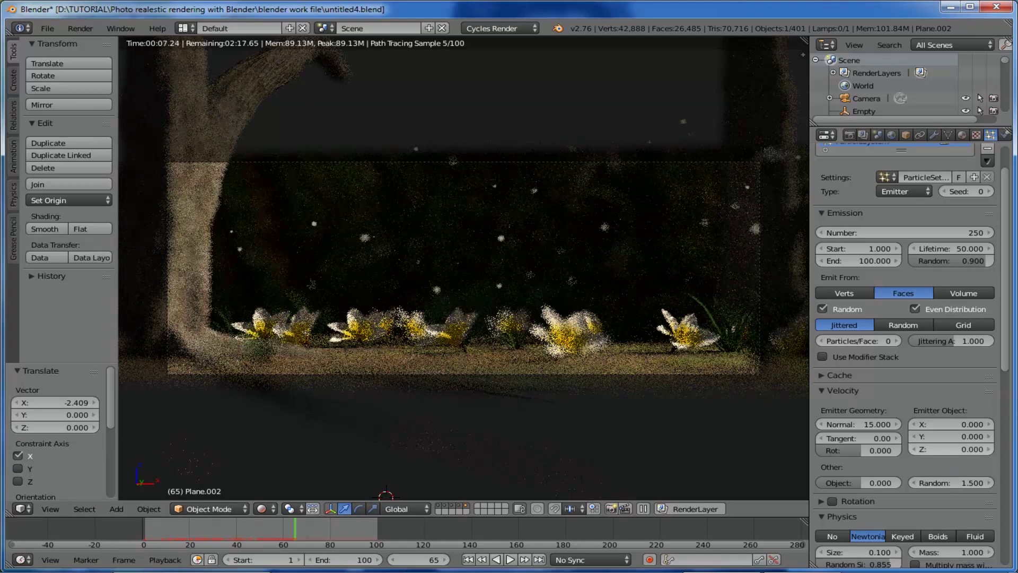
pyautogui.scroll(-10, 831, 393)
pyautogui.click(819, 390)
pyautogui.write('0.1')
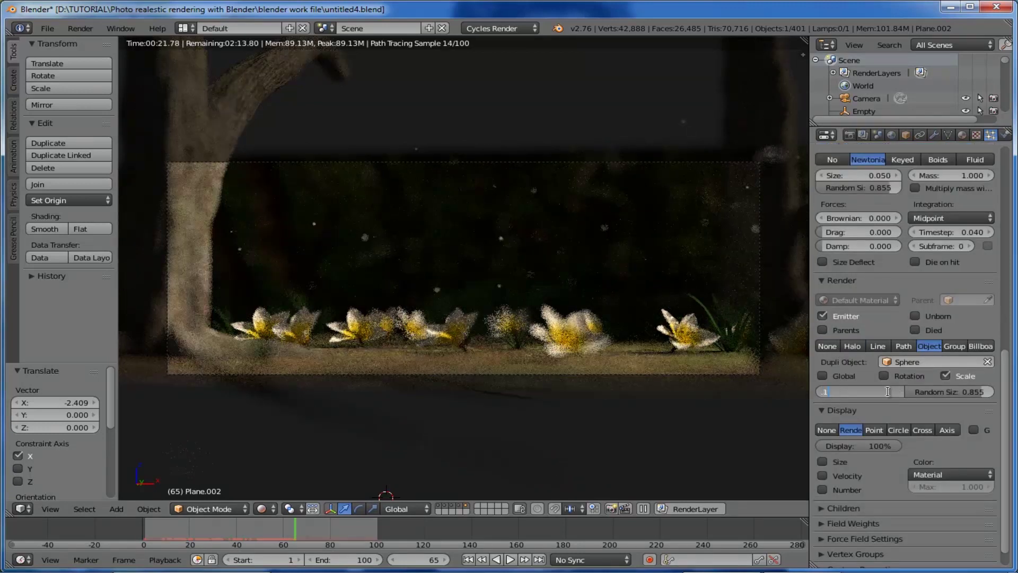
pyautogui.press('Return')
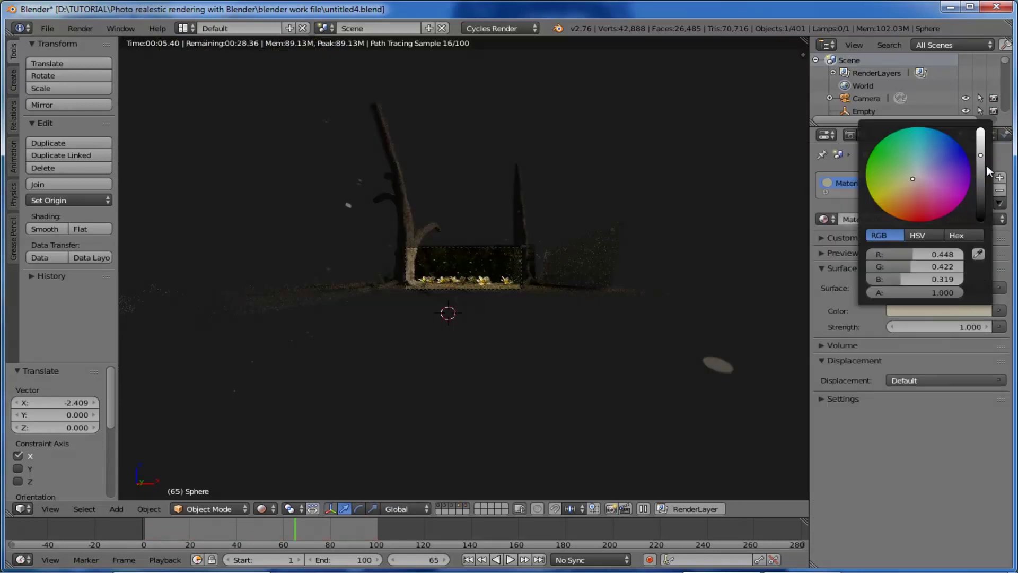
# - Dim the Sphere's emission colour to a warm darker beige (0.303, 0.259, 0.183)
pyautogui.moveTo(981, 156); pyautogui.dragTo(982, 165)
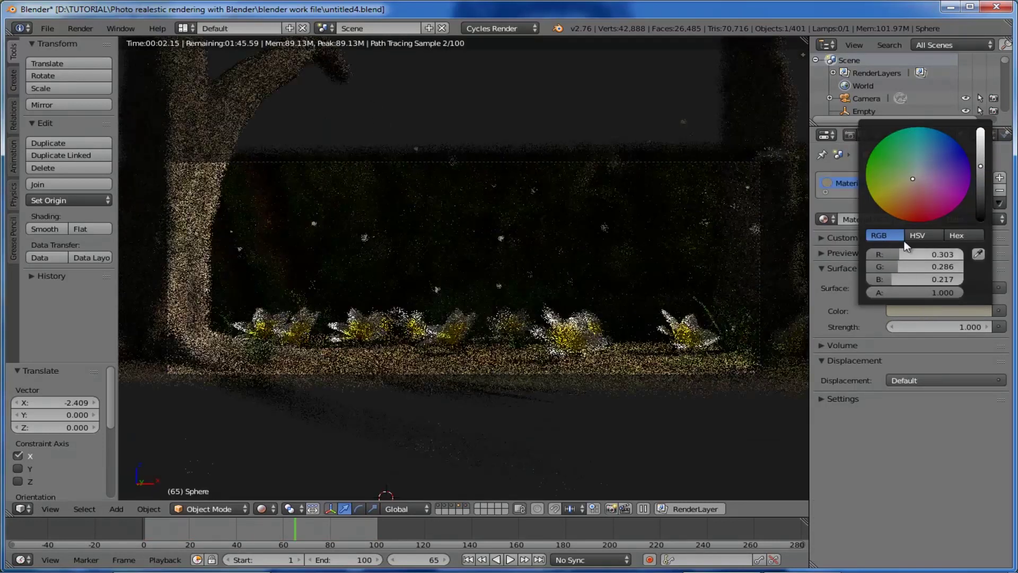
pyautogui.click(911, 195)
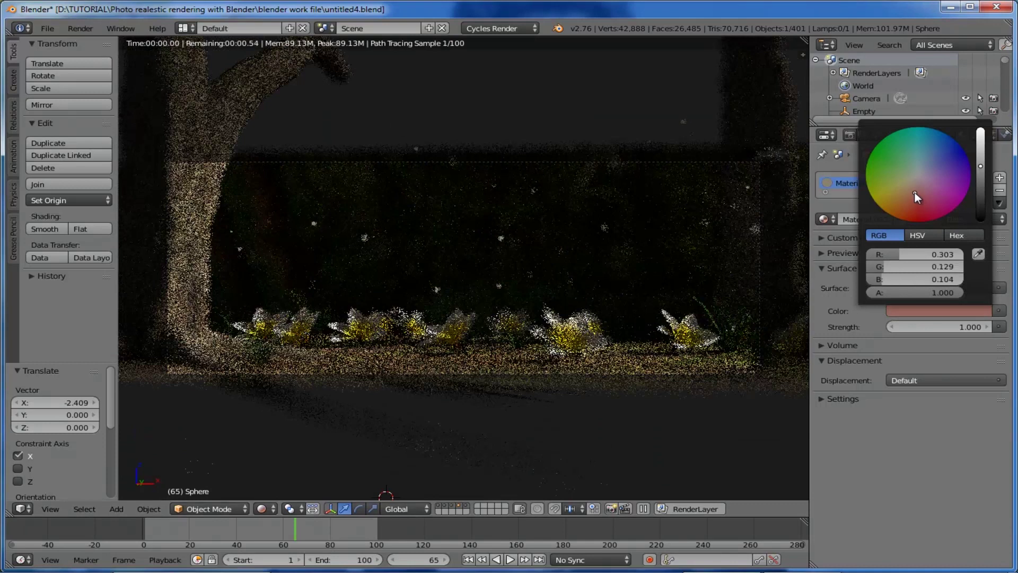
pyautogui.moveTo(911, 195); pyautogui.dragTo(910, 197)
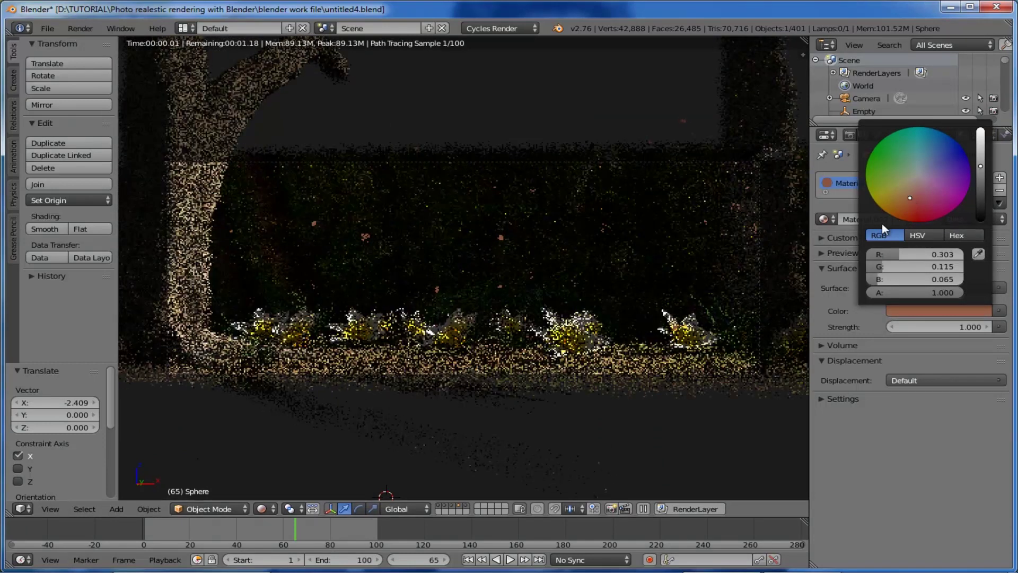
pyautogui.click(913, 184)
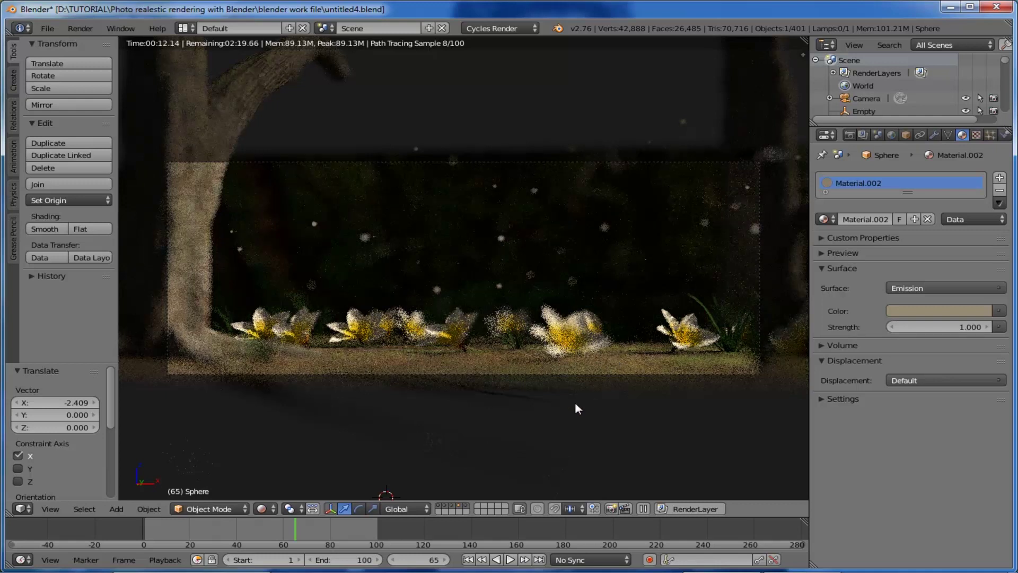
pyautogui.click(850, 136)
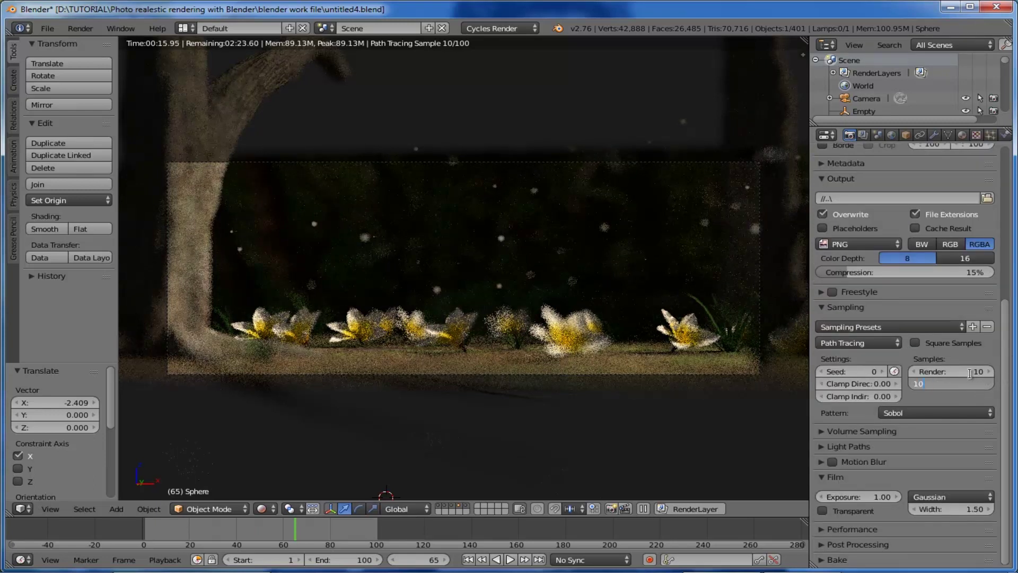
# - Set preview samples to 10, render samples to 500 and tiles to 16×16, then start rendering
pyautogui.press('Return')
pyautogui.click(978, 372)
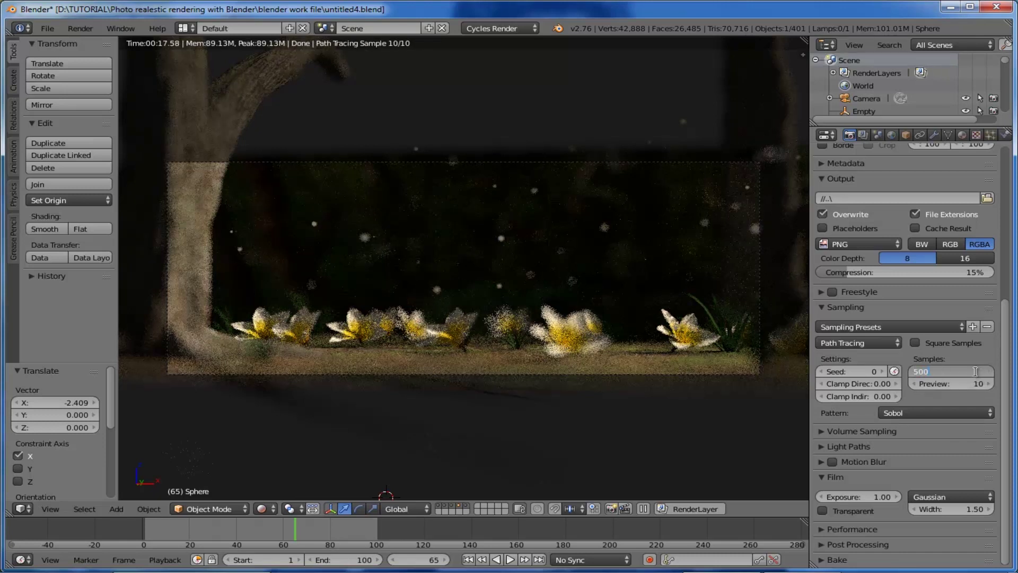
pyautogui.click(859, 531)
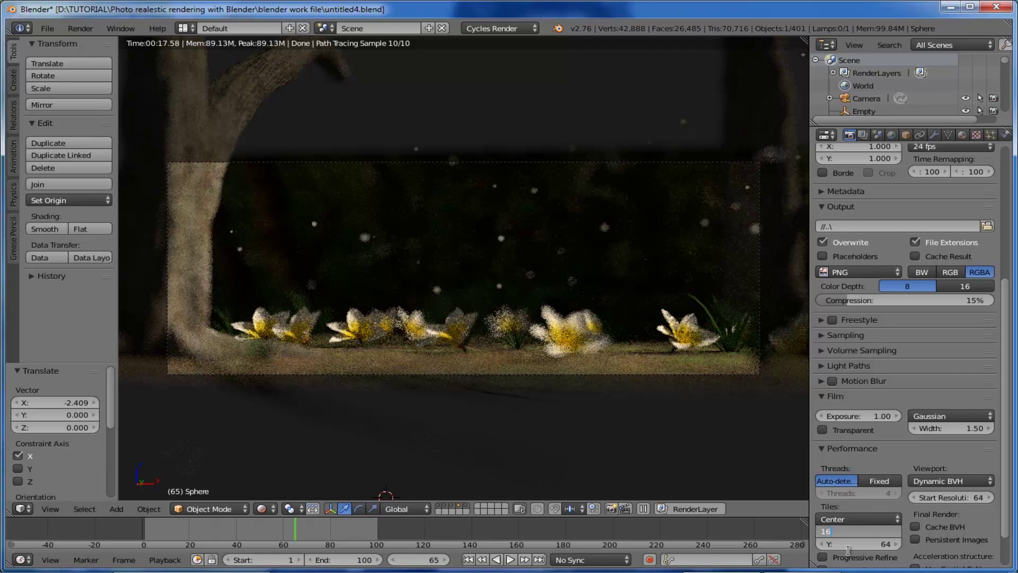
pyautogui.write('16')
pyautogui.click(850, 543)
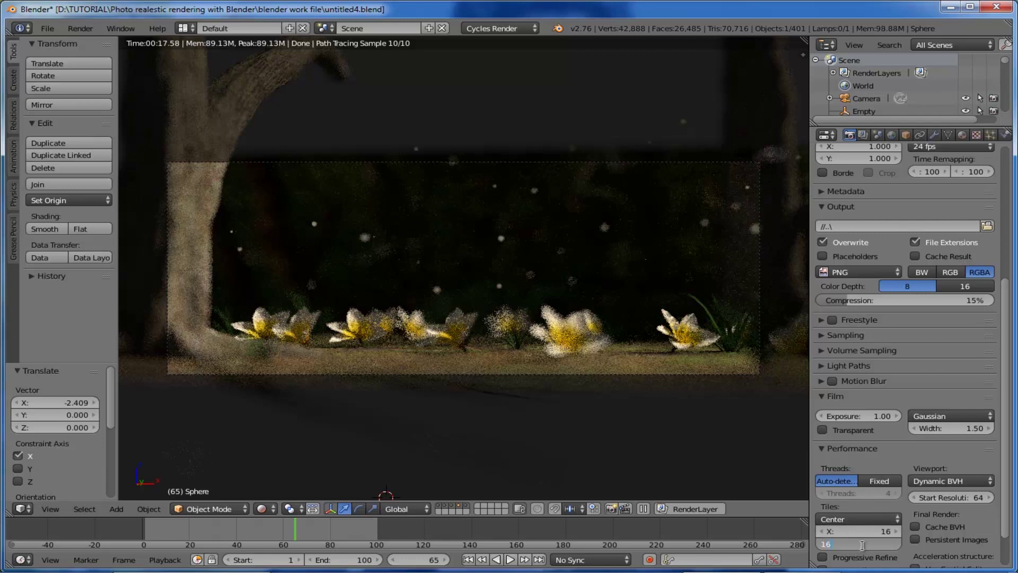
pyautogui.press('Return')
pyautogui.scroll(10, 850, 206)
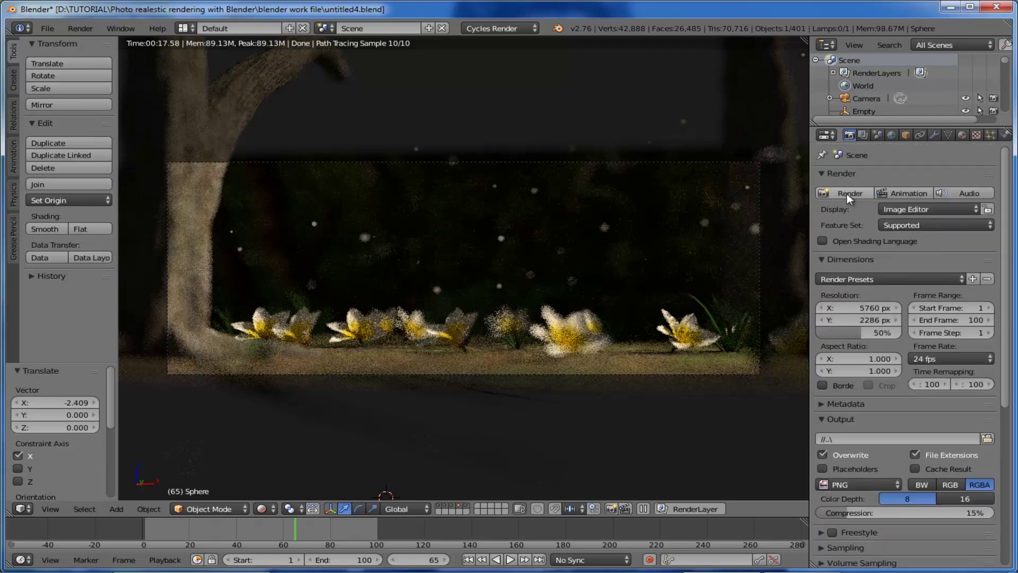
pyautogui.click(847, 193)
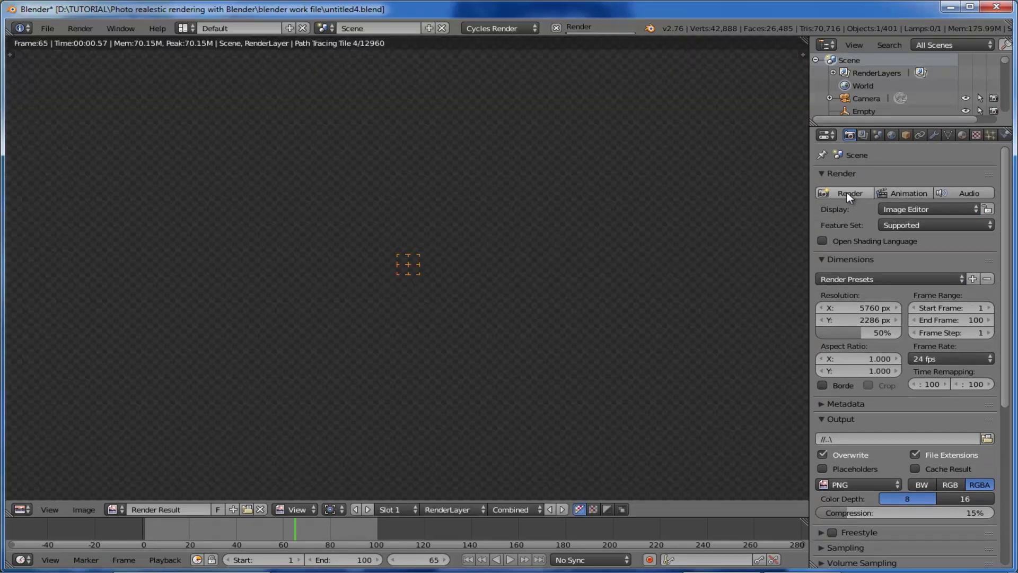
# - Zoom the Image Editor out to watch frame 65's first render tiles fill in
pyautogui.scroll(-3, 575, 218)
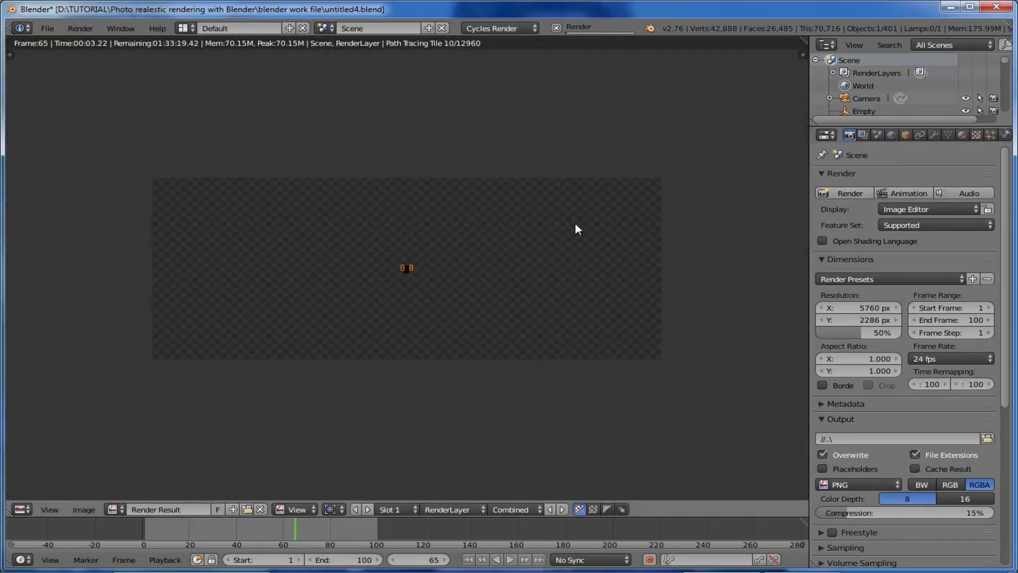
pyautogui.scroll(-1, 577, 228)
pyautogui.scroll(1, 577, 228)
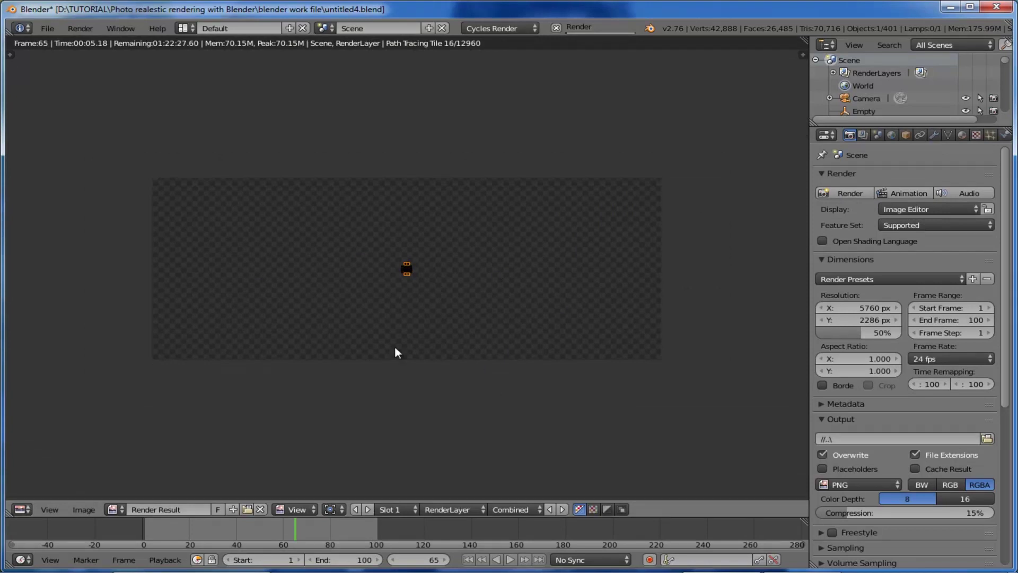